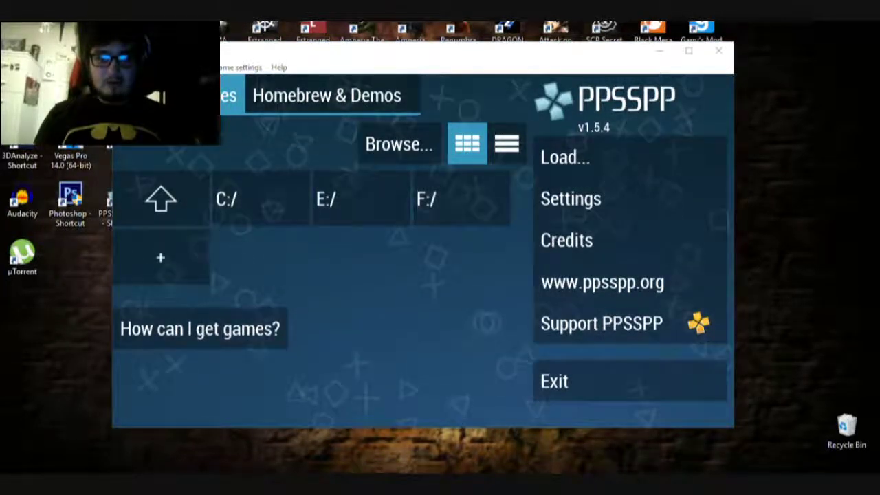
# Browse for a game file to load in the Silent_Hill_Origins_EUR_PSP folder, inside PPSSPP Games in Pc Emulators on Backup (F:).
pyautogui.hotkey('ctrl', 'o')
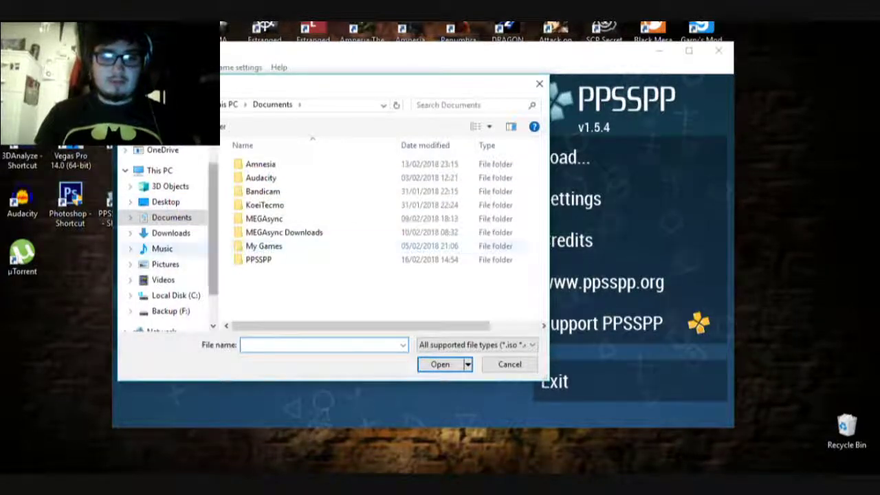
pyautogui.scroll(-2, 165, 268)
pyautogui.click(171, 269)
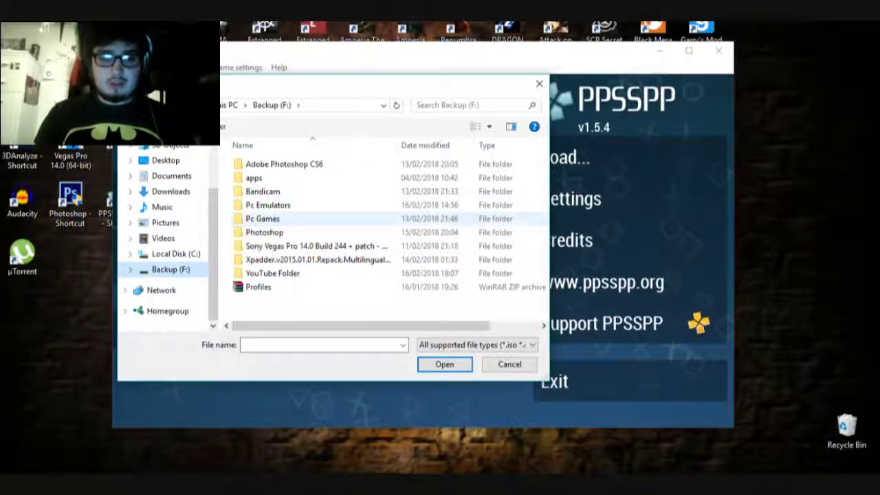
pyautogui.click(268, 205)
pyautogui.doubleClick(269, 205)
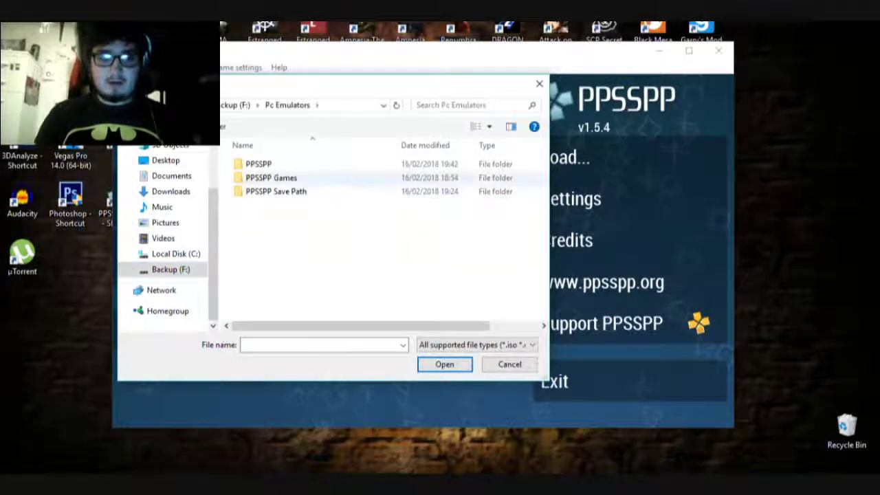
pyautogui.click(275, 191)
pyautogui.click(270, 178)
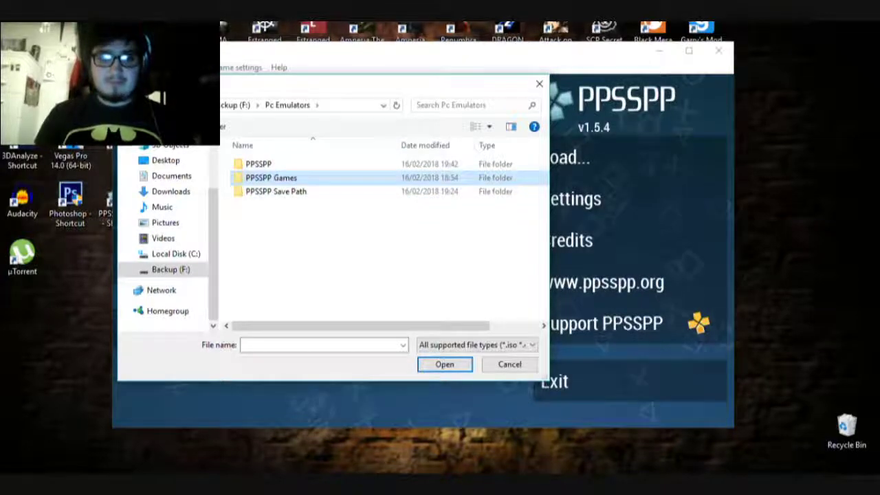
pyautogui.doubleClick(271, 177)
pyautogui.doubleClick(293, 163)
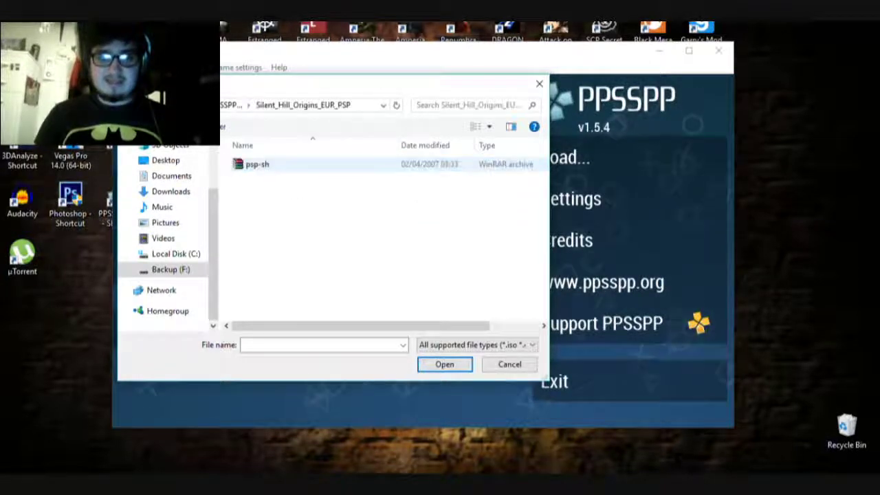
# Keep the file filter on all supported file types and load the psp-sh game file.
pyautogui.click(475, 344)
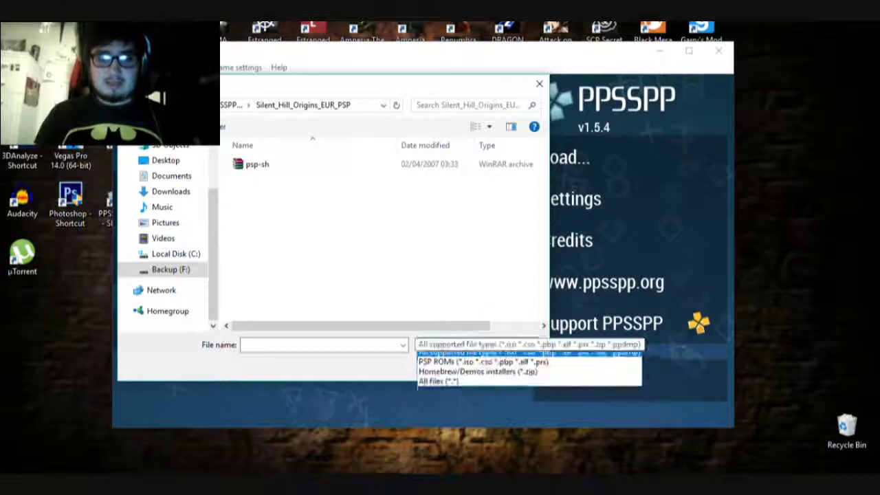
pyautogui.click(474, 357)
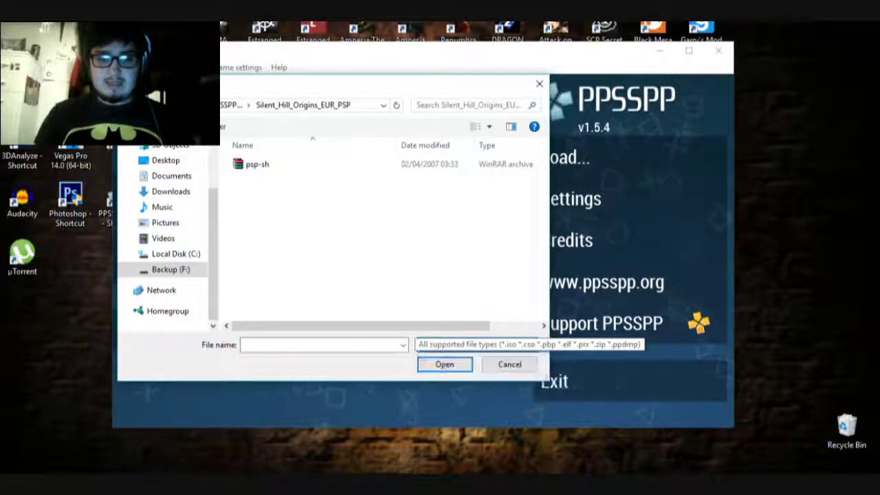
pyautogui.click(257, 163)
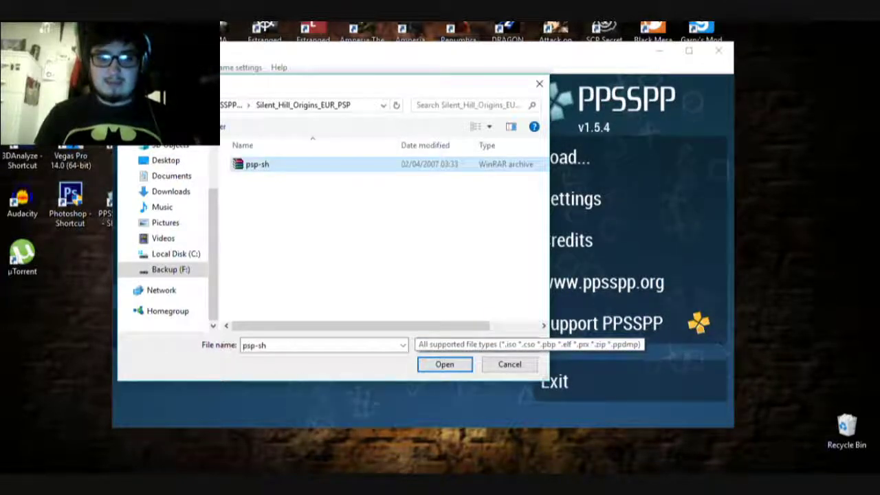
pyautogui.press('Return')
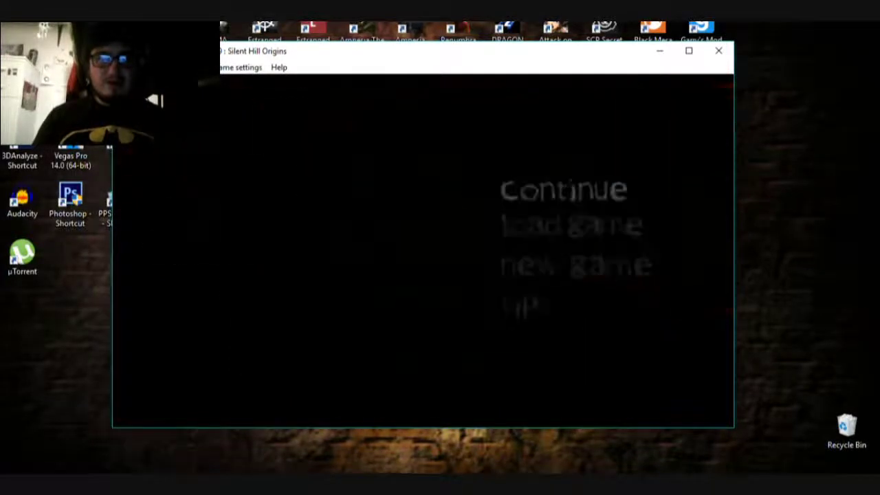
pyautogui.press('Down')
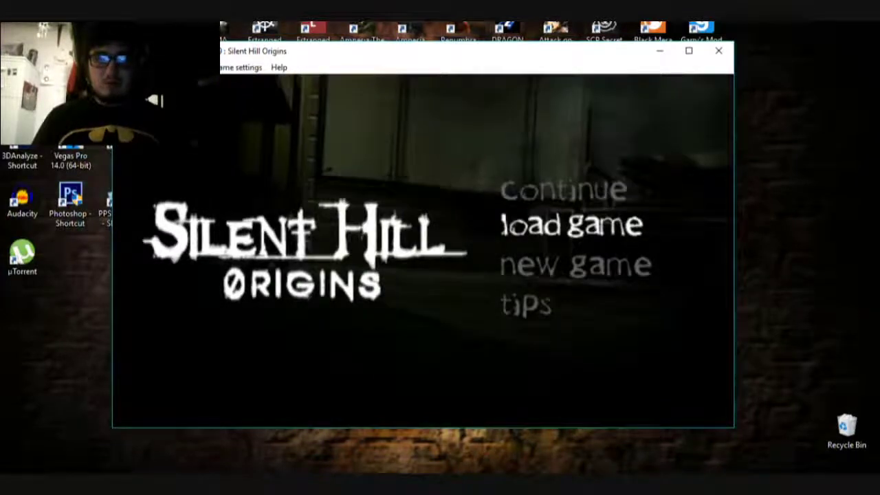
pyautogui.press('Down')
pyautogui.press('Up')
pyautogui.press('Up')
pyautogui.press('Down')
pyautogui.press('Down')
pyautogui.press('Down')
pyautogui.press('Up')
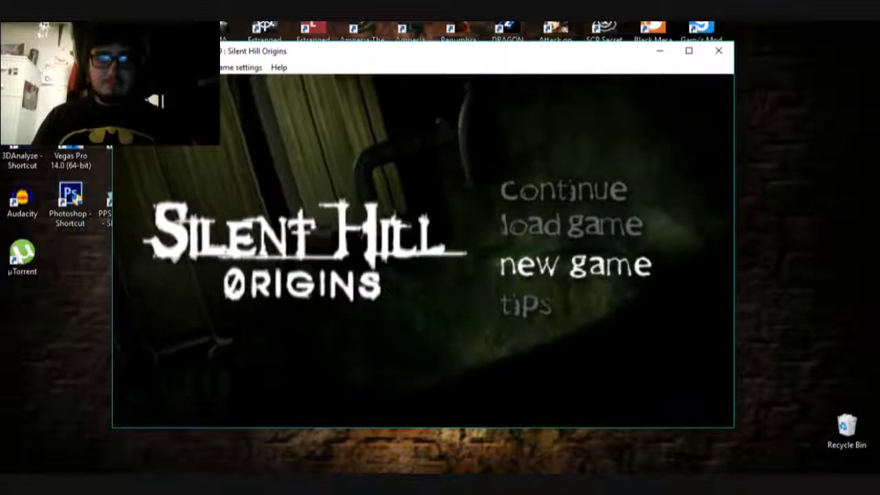
# Open the tips from the game's main menu, page through the first few, and return to the main menu.
pyautogui.press('Up')
pyautogui.press('Down')
pyautogui.press('Down')
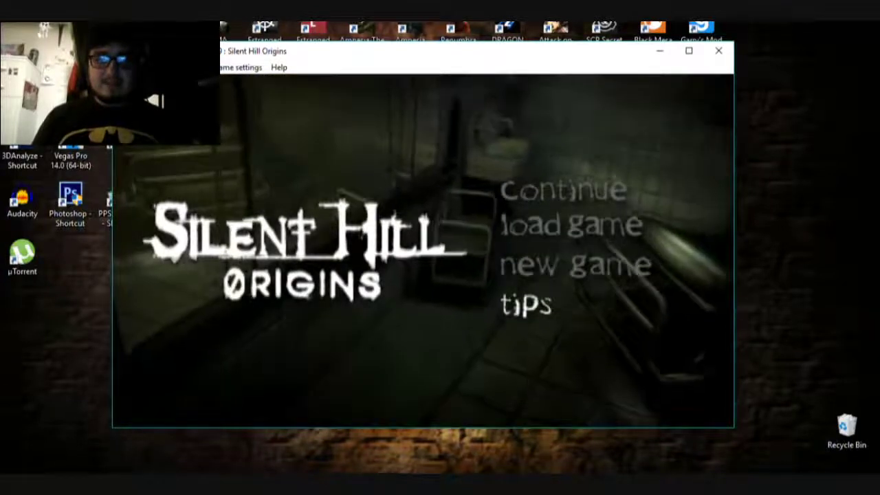
pyautogui.press('Return')
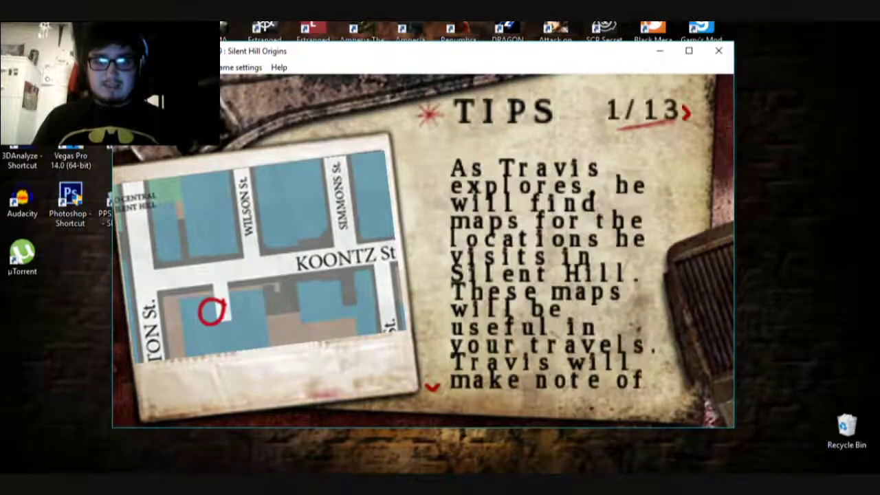
pyautogui.press('Right')
pyautogui.press('Right')
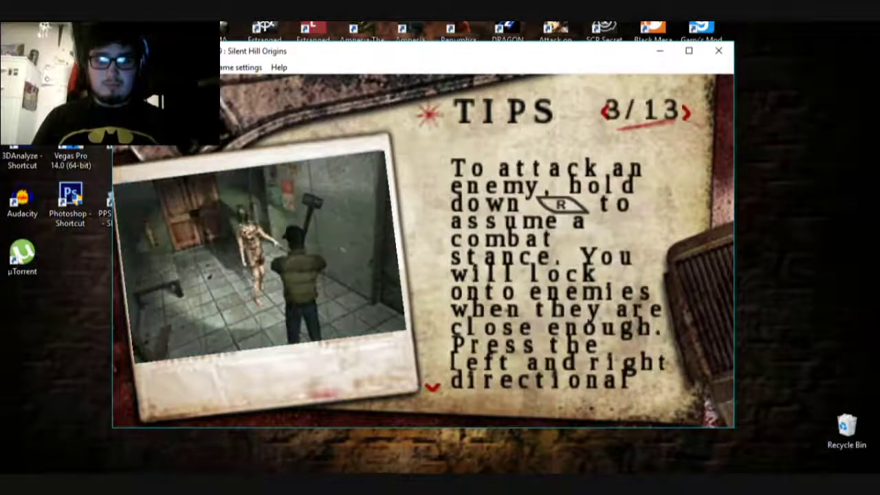
pyautogui.press('Right')
pyautogui.press('Left')
pyautogui.press('Left')
pyautogui.press('Left')
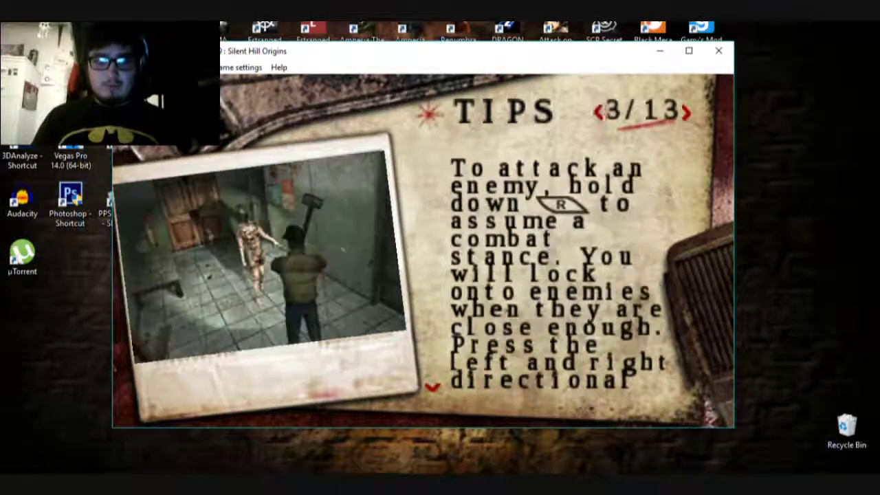
pyautogui.press('x')
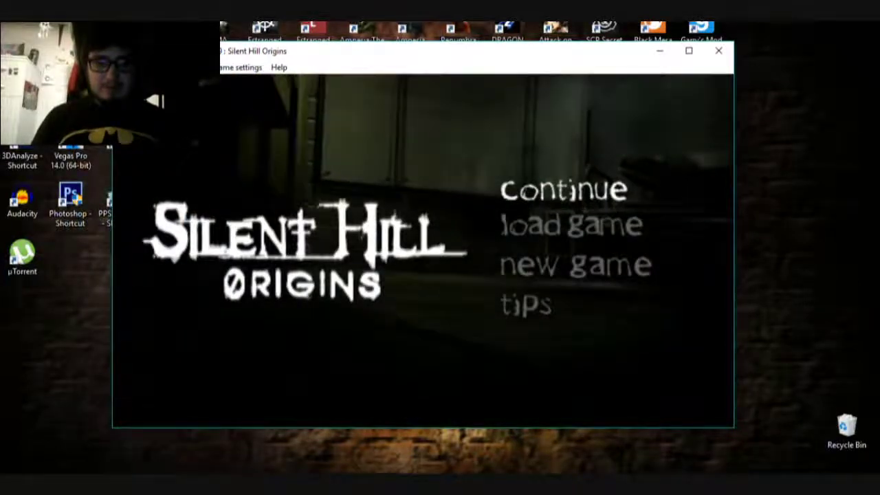
pyautogui.press('Down')
pyautogui.press('Up')
pyautogui.press('Down')
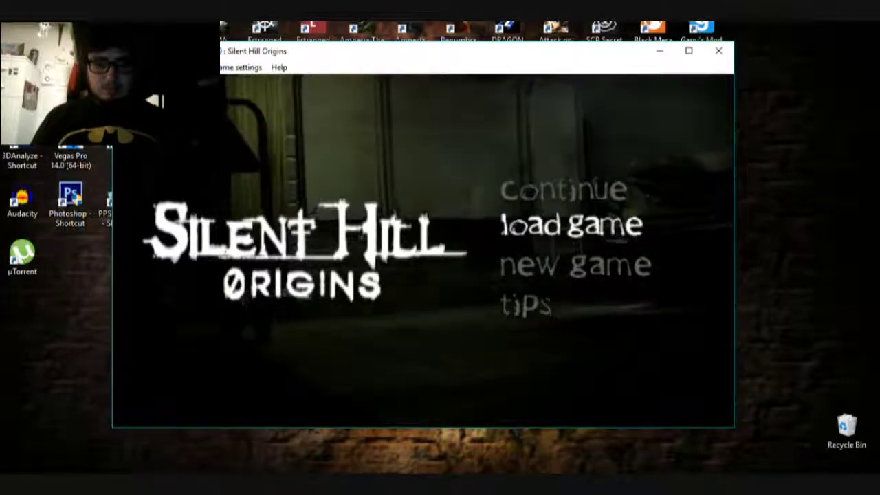
# Pause the running game and go to the emulator options beside the save state slots.
pyautogui.press('Escape')
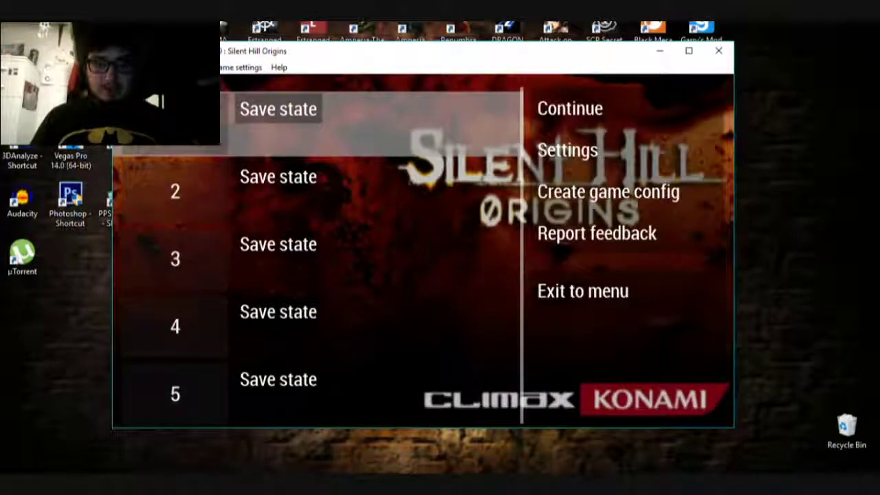
pyautogui.press('Right')
pyautogui.press('Down')
pyautogui.press('Down')
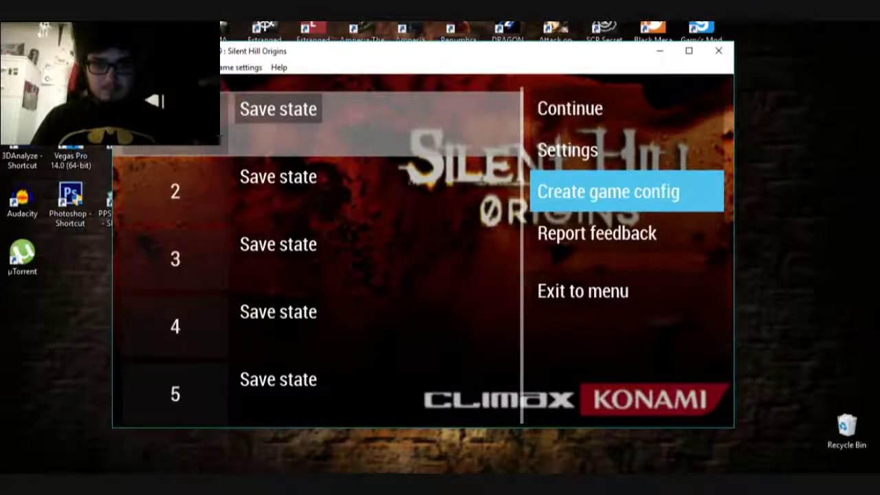
pyautogui.press('Up')
pyautogui.press('Left')
pyautogui.press('Right')
pyautogui.press('Left')
pyautogui.press('Right')
pyautogui.press('Left')
pyautogui.press('Escape')
pyautogui.press('Escape')
pyautogui.press('Left')
pyautogui.press('Right')
pyautogui.press('Left')
pyautogui.press('Right')
# Create a separate game config for Silent Hill Origins.
pyautogui.press('Down')
pyautogui.press('Down')
pyautogui.press('Return')
# Open the control mapping page from the Controls section of the game settings.
pyautogui.press('Up')
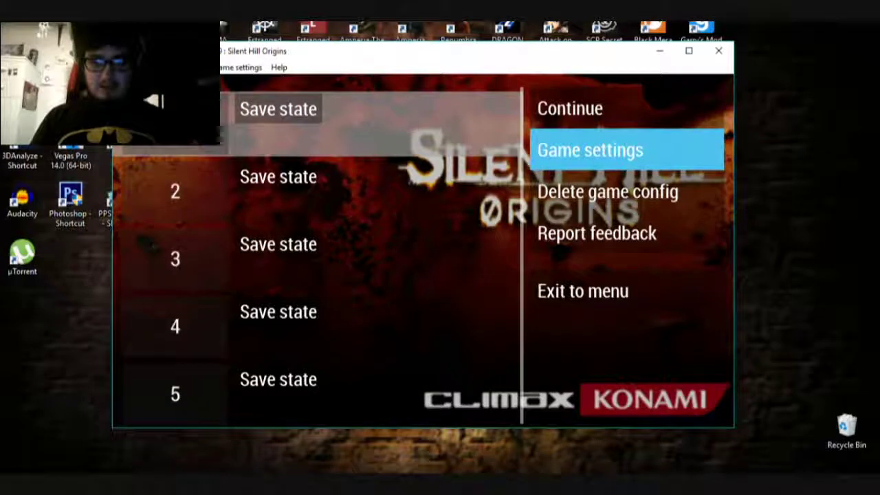
pyautogui.press('Return')
pyautogui.press('Down')
pyautogui.press('Down')
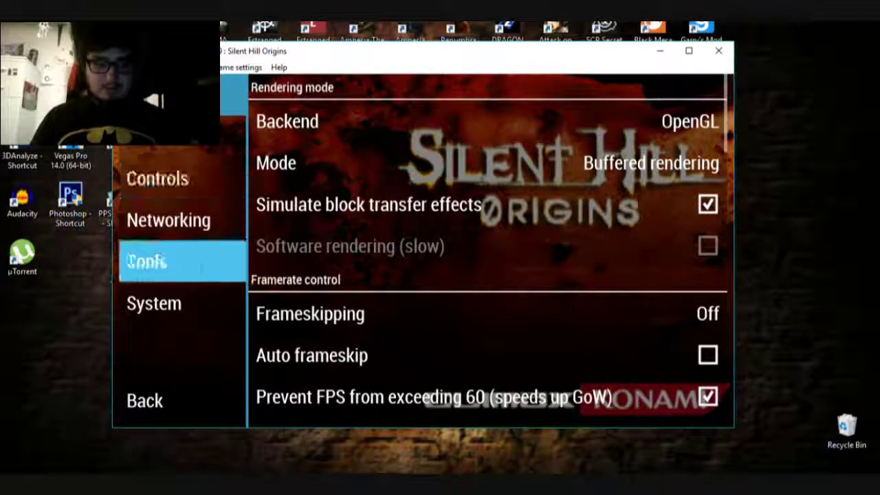
pyautogui.press('Up')
pyautogui.press('Right')
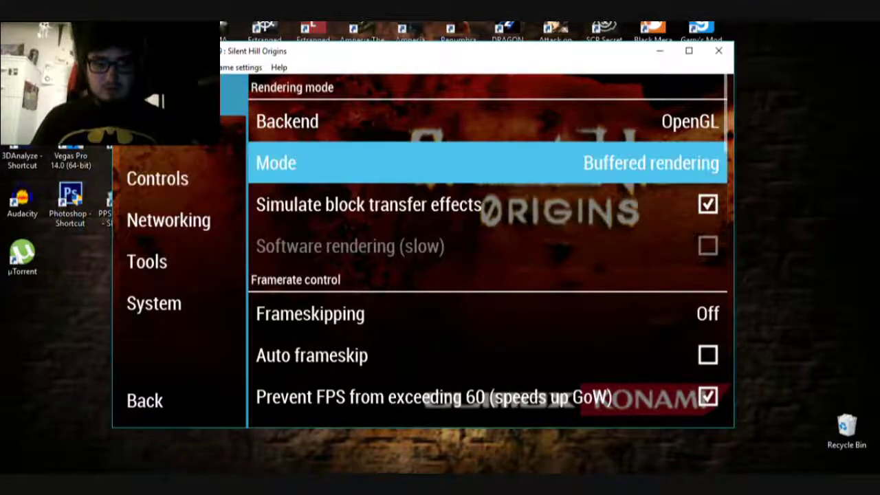
pyautogui.press('Left')
pyautogui.press('Right')
pyautogui.press('Up')
pyautogui.press('Return')
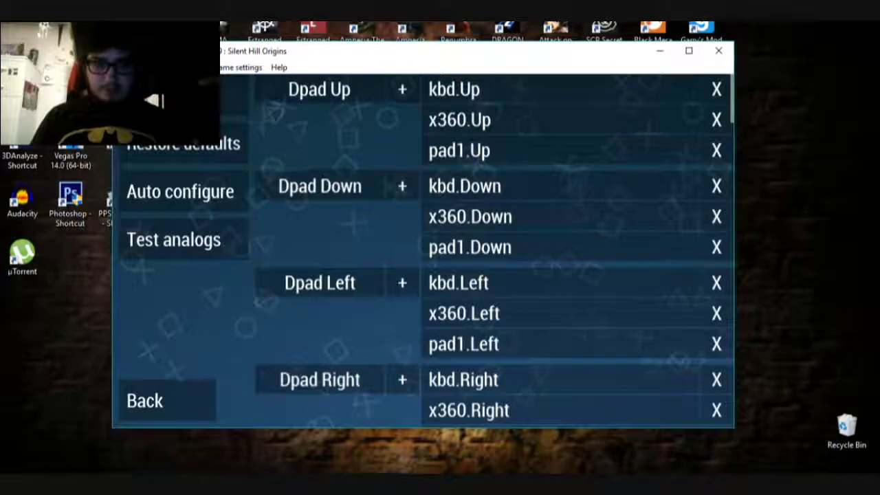
# Review the keyboard and gamepad bindings for the D-pad directions and the circle, cross, square and triangle buttons.
pyautogui.press('Down')
pyautogui.press('Right')
pyautogui.press('Up')
pyautogui.press('Up')
pyautogui.press('Left')
pyautogui.press('Down')
pyautogui.press('Down')
pyautogui.press('Up')
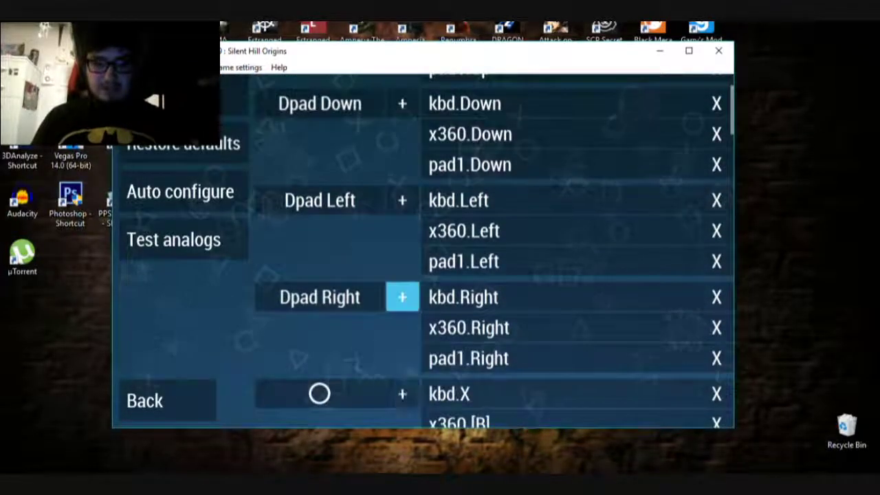
pyautogui.press('Down')
pyautogui.press('Down')
pyautogui.press('Down')
pyautogui.press('Down')
pyautogui.press('Down')
pyautogui.press('Down')
pyautogui.press('Down')
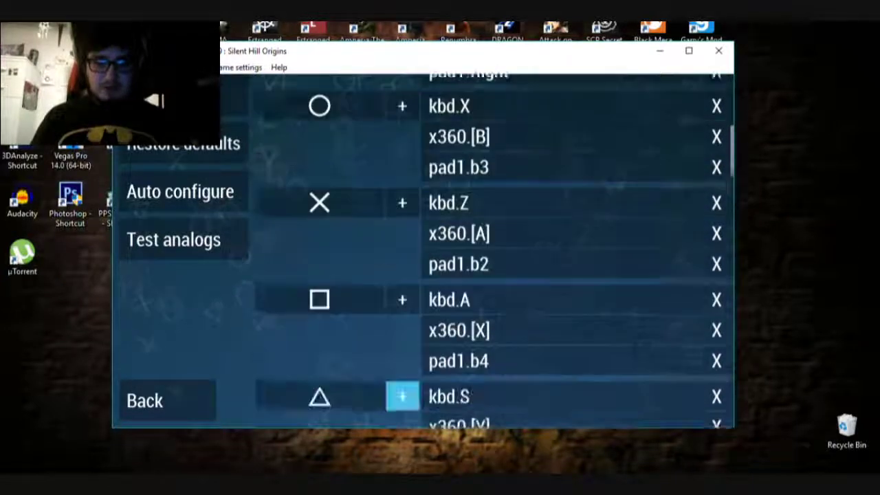
pyautogui.press('Up')
pyautogui.press('Up')
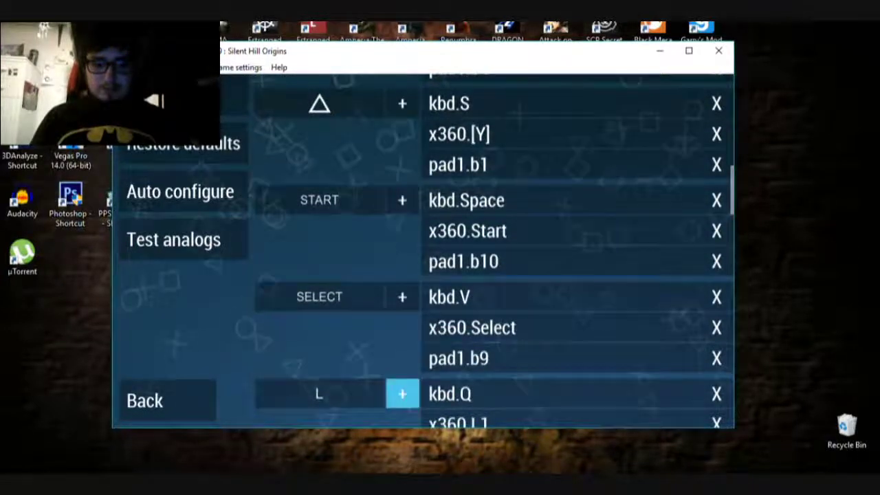
# Review the remaining bindings from the shoulder buttons through the analog directions, Analog limiter, Rapid-fire and Unthrottle to Pause.
pyautogui.press('Down')
pyautogui.press('Down')
pyautogui.press('Down')
pyautogui.press('Down')
pyautogui.press('Down')
pyautogui.press('Down')
pyautogui.press('Down')
pyautogui.press('Down')
pyautogui.press('Up')
pyautogui.press('Down')
pyautogui.press('Down')
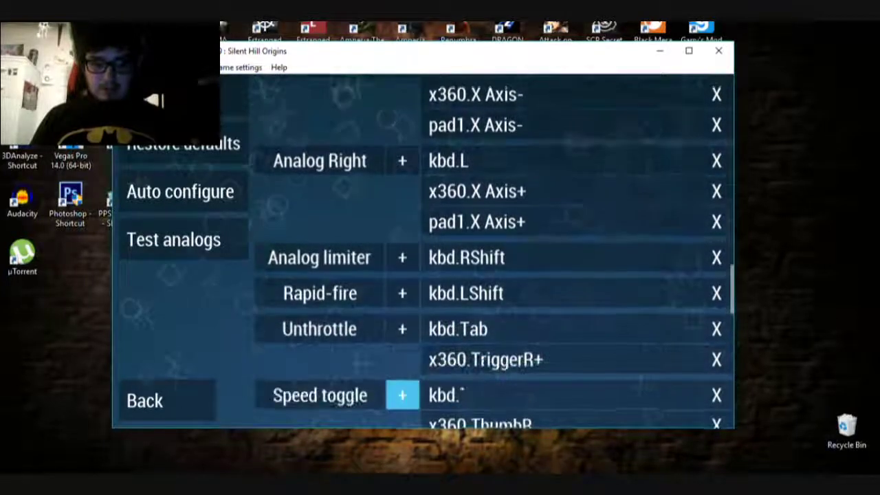
pyautogui.press('Down')
pyautogui.press('Down')
pyautogui.press('Down')
pyautogui.press('Down')
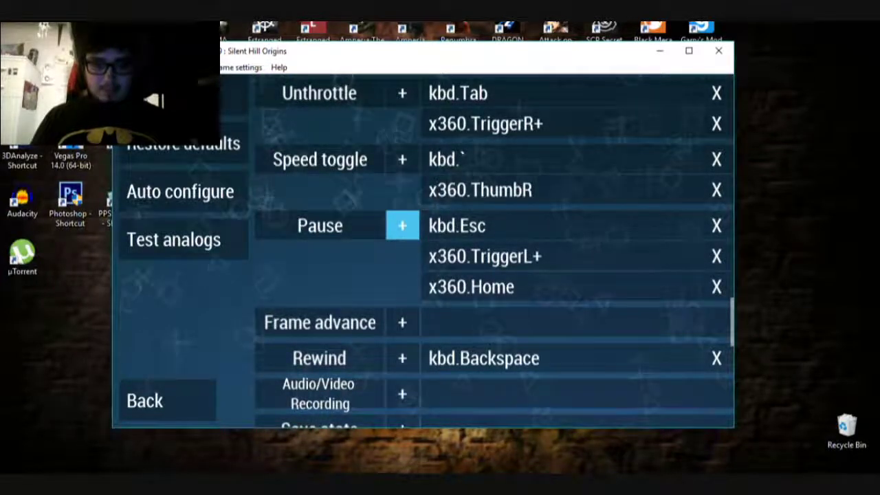
# Examine the individual keyboard and x360 bindings of Unthrottle, Speed toggle and Pause.
pyautogui.press('Right')
pyautogui.press('Down')
pyautogui.press('Down')
pyautogui.press('Up')
pyautogui.press('Up')
pyautogui.press('Left')
pyautogui.press('Right')
pyautogui.press('Up')
pyautogui.press('Up')
pyautogui.press('Up')
pyautogui.press('Up')
pyautogui.press('Up')
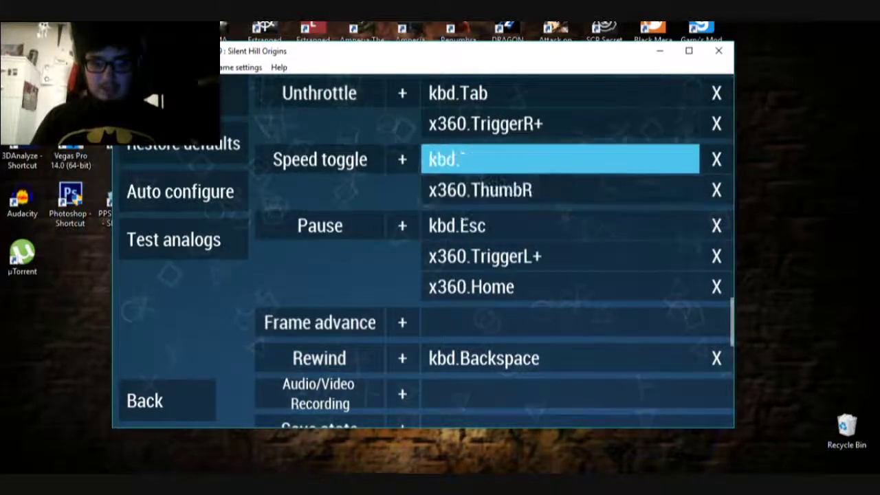
pyautogui.press('Down')
pyautogui.press('Down')
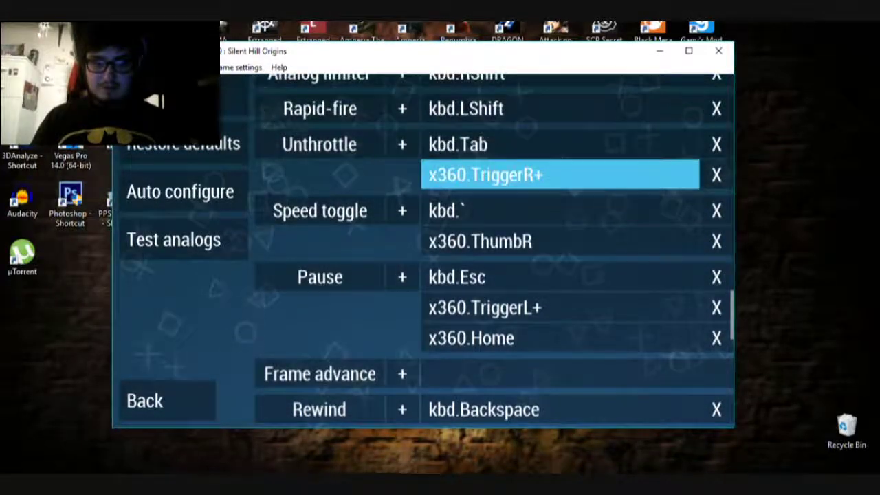
pyautogui.press('Up')
pyautogui.press('Up')
pyautogui.press('Down')
pyautogui.press('Down')
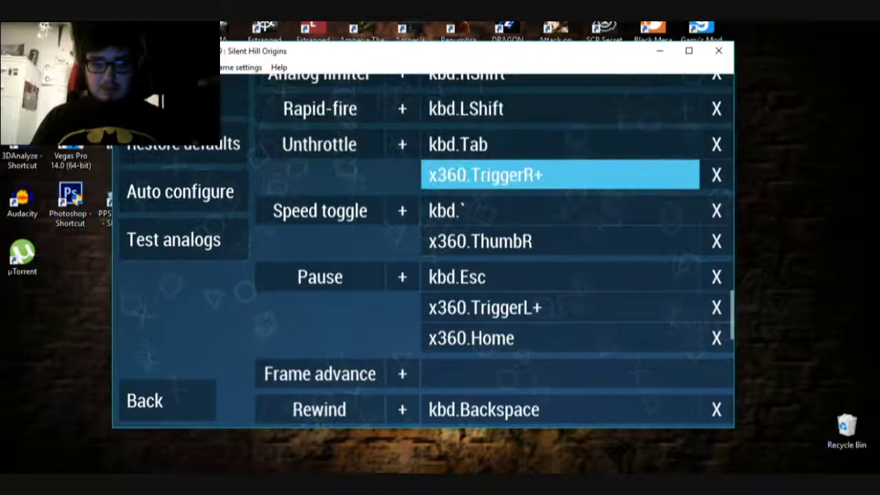
pyautogui.press('Left')
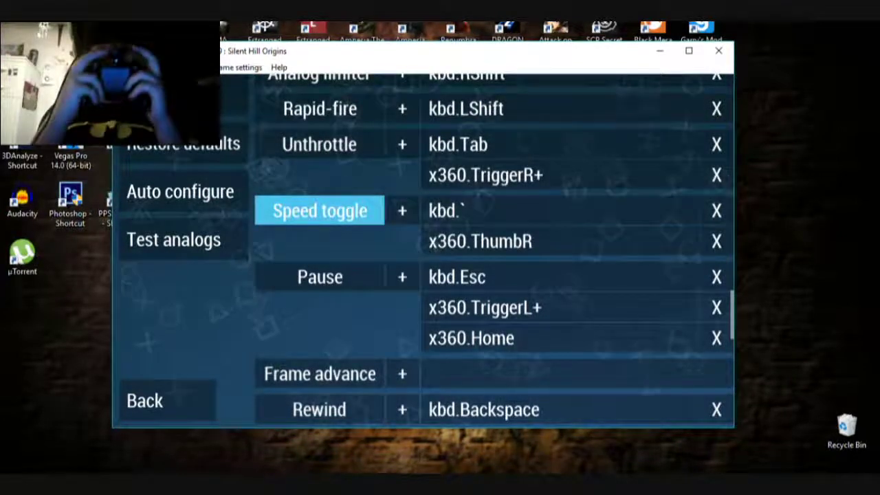
# Review the mapped bindings from Speed toggle back through Rapid-fire and Analog limiter to the Analog Right and Left directions.
pyautogui.press('Right')
pyautogui.press('Up')
pyautogui.press('Up')
pyautogui.press('Up')
pyautogui.press('Up')
pyautogui.press('Up')
pyautogui.press('Up')
pyautogui.press('Up')
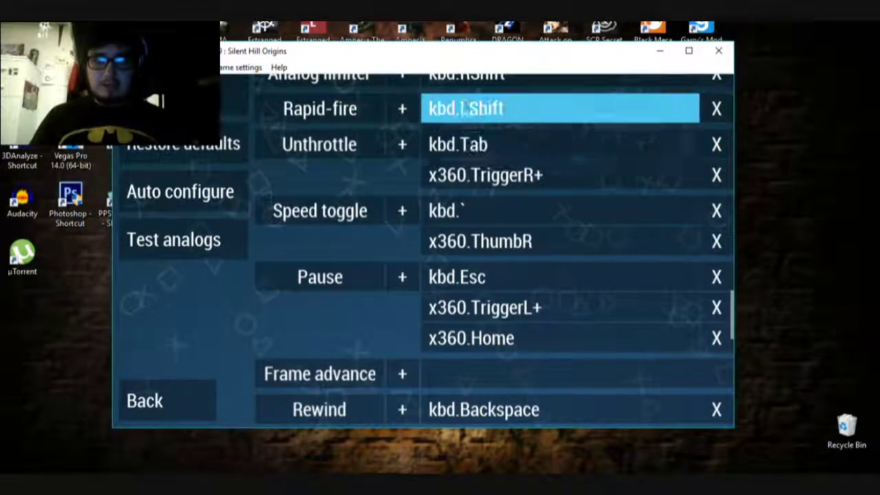
pyautogui.press('Up')
pyautogui.press('Up')
pyautogui.press('Up')
pyautogui.press('Up')
pyautogui.press('Up')
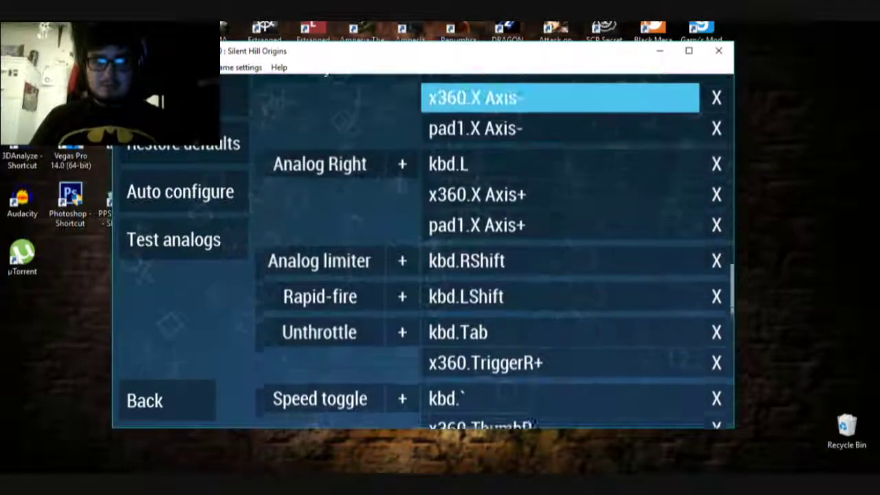
pyautogui.press('Down')
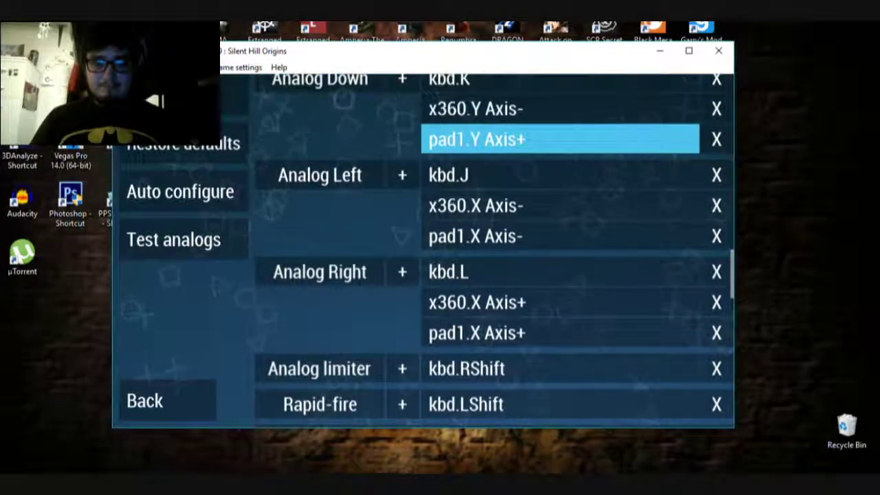
# Review the Analog Down, Analog Up, R and L bindings and return to the Controls settings.
pyautogui.press('Up')
pyautogui.press('Up')
pyautogui.press('Up')
pyautogui.press('Up')
pyautogui.press('Up')
pyautogui.press('Up')
pyautogui.press('Up')
pyautogui.press('Up')
pyautogui.press('Up')
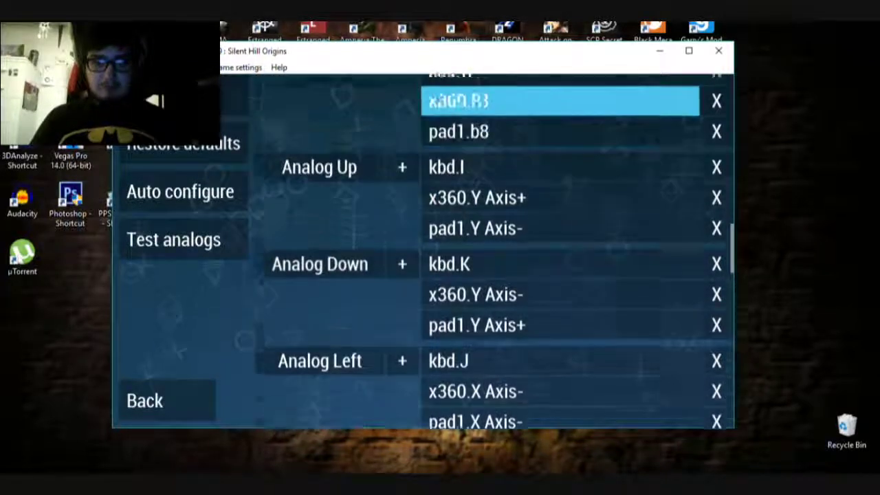
pyautogui.press('Up')
pyautogui.press('Up')
pyautogui.press('Up')
pyautogui.press('Down')
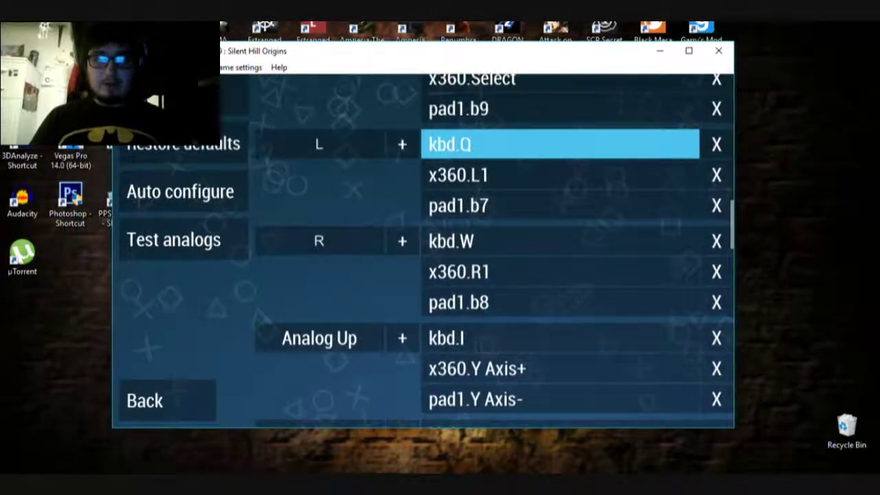
pyautogui.press('Up')
pyautogui.press('Up')
pyautogui.press('Escape')
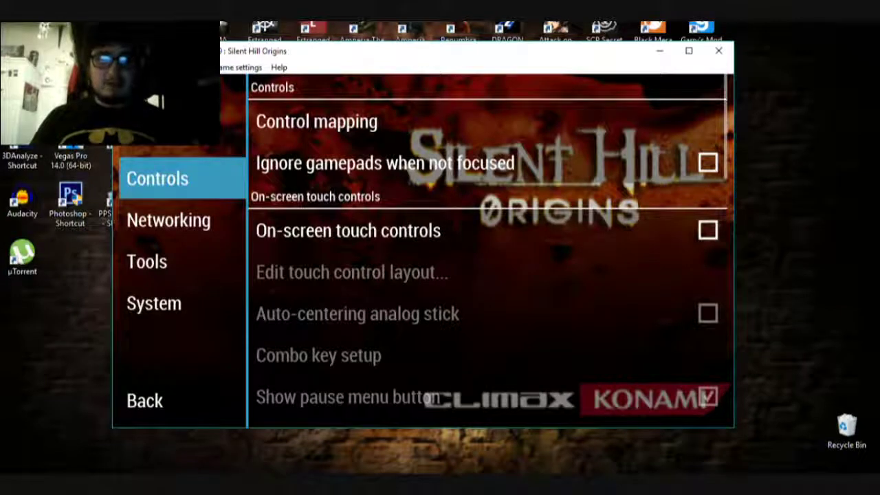
# Open the Tools section of the game settings.
pyautogui.press('Right')
pyautogui.press('Down')
pyautogui.press('Left')
pyautogui.press('Right')
pyautogui.press('Left')
pyautogui.press('Down')
pyautogui.press('Down')
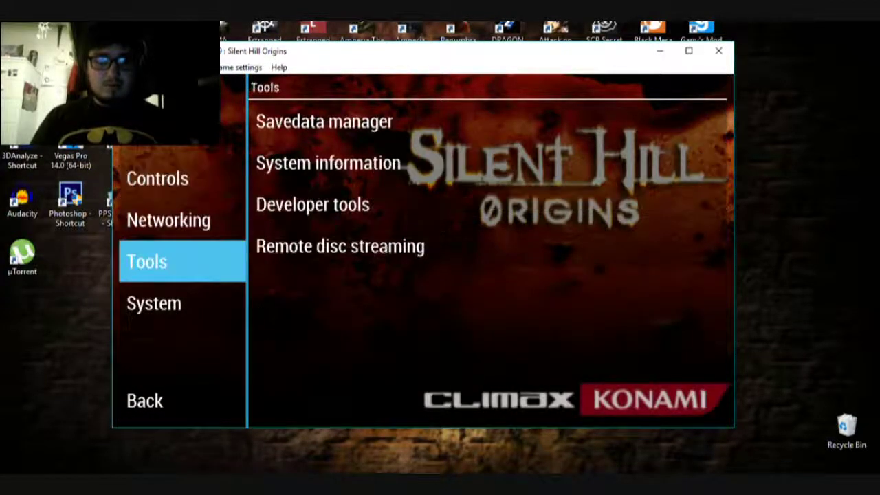
# Look into the Savedata manager from the Tools section and return to the game settings.
pyautogui.press('Down')
pyautogui.press('Up')
pyautogui.press('Right')
pyautogui.press('Up')
pyautogui.press('Up')
pyautogui.press('Return')
pyautogui.press('Escape')
# Open the System section of the game settings and enter its list of options.
pyautogui.press('Left')
pyautogui.press('Down')
pyautogui.press('Down')
pyautogui.press('Down')
pyautogui.press('Return')
pyautogui.press('Right')
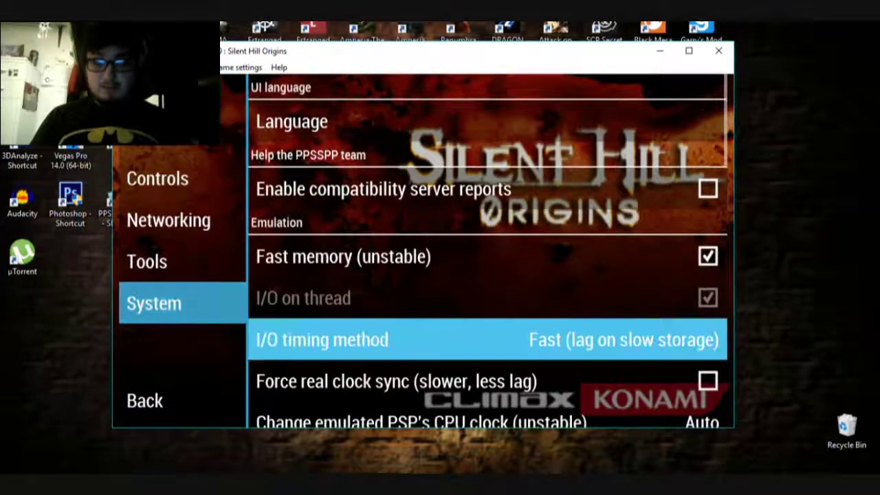
# Check the choices for the I/O timing method and keep Fast (lag on slow storage).
pyautogui.press('Up')
pyautogui.press('Up')
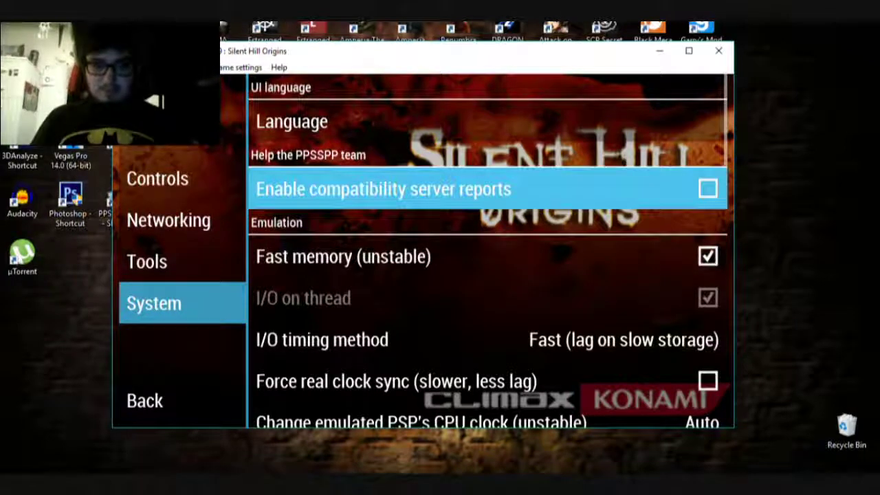
pyautogui.press('Down')
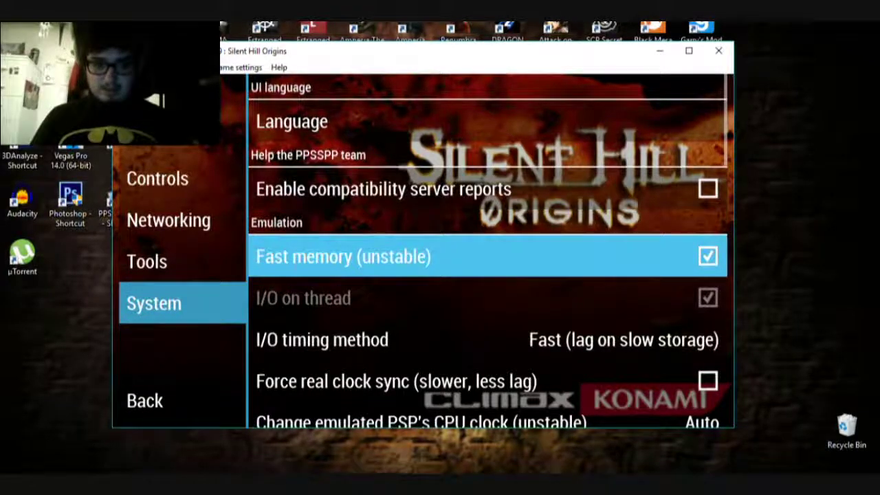
pyautogui.press('Down')
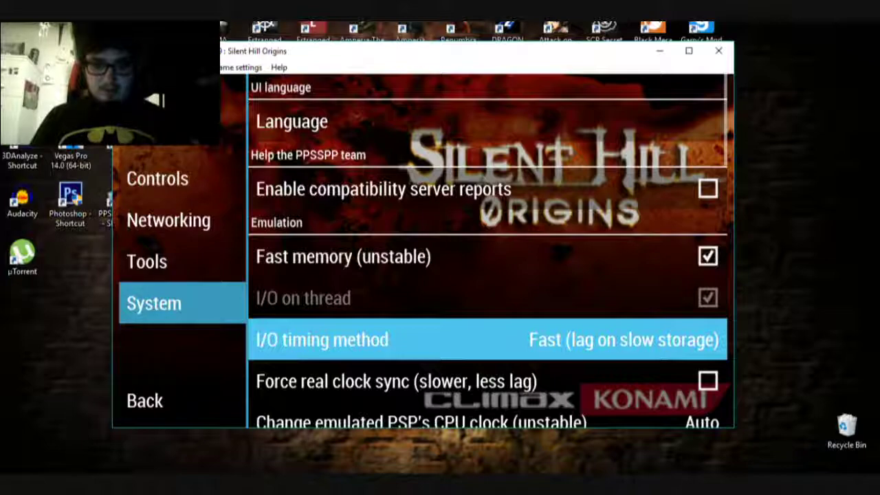
pyautogui.press('Return')
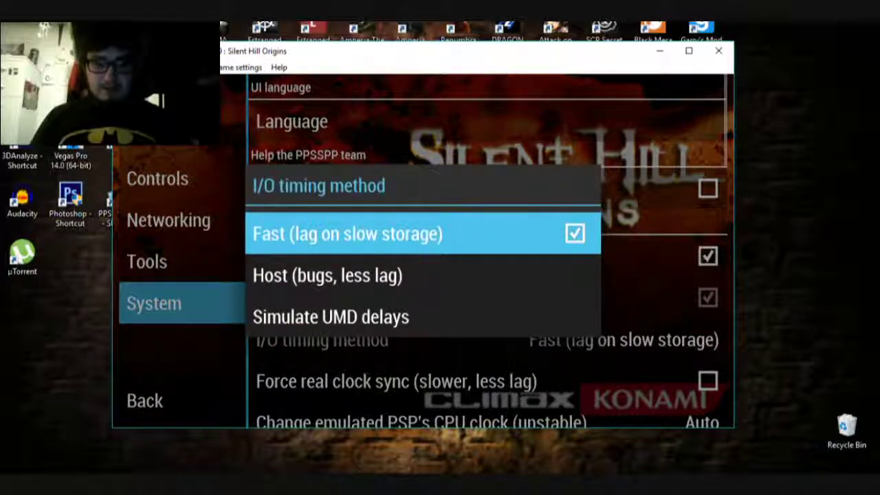
pyautogui.press('Return')
# Review the Emulation options from Force real clock sync through the CPU clock and Rewind snapshot frequency to Memory Stick inserted.
pyautogui.press('Down')
pyautogui.press('Down')
pyautogui.press('Down')
pyautogui.press('Down')
pyautogui.press('Down')
pyautogui.press('Down')
pyautogui.press('Down')
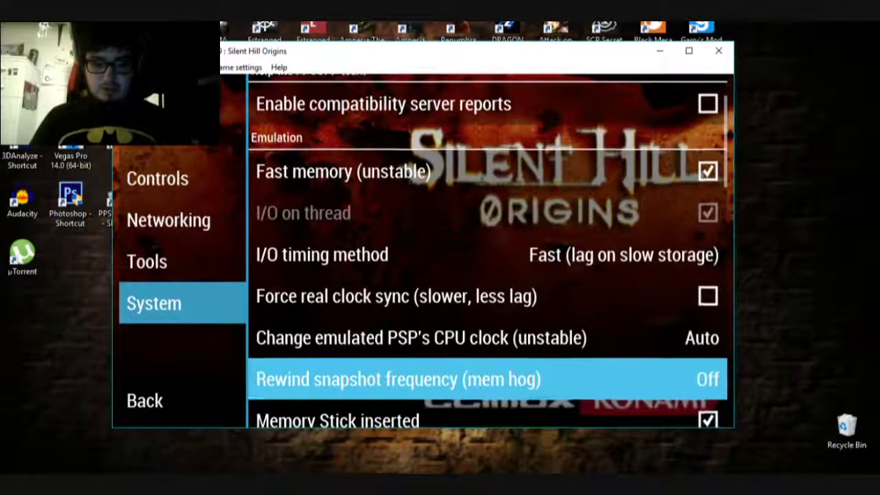
pyautogui.press('Up')
pyautogui.press('Up')
pyautogui.press('Down')
pyautogui.press('Down')
pyautogui.press('Down')
pyautogui.press('Down')
pyautogui.press('Up')
# Browse on to the UI background option, look at its image file dialog and close it without choosing a file.
pyautogui.press('Down')
pyautogui.press('Down')
pyautogui.press('Down')
pyautogui.press('Down')
pyautogui.press('Up')
pyautogui.press('Up')
pyautogui.press('Down')
pyautogui.press('Down')
pyautogui.press('Down')
pyautogui.press('Up')
pyautogui.press('Up')
pyautogui.press('Return')
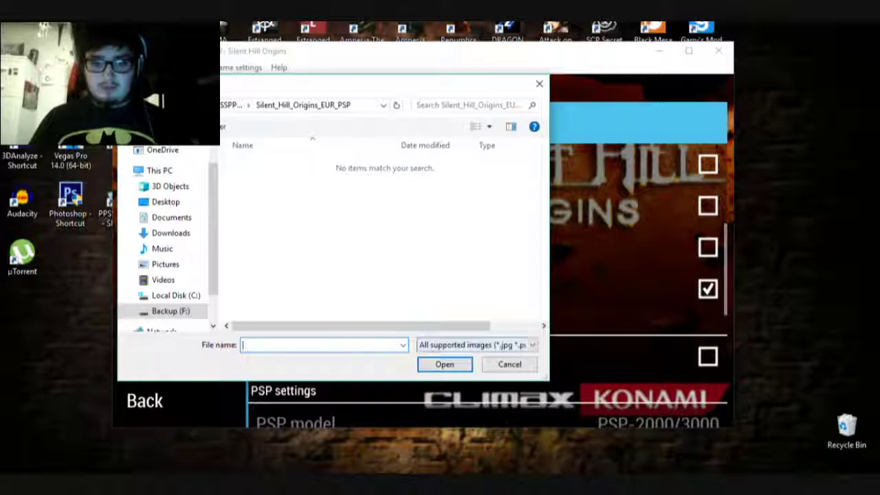
pyautogui.press('Escape')
# Review the options for auto-loading savestates, the Windows native keyboard, the save paths, cheats and screen recording.
pyautogui.press('Down')
pyautogui.press('Down')
pyautogui.press('Down')
pyautogui.press('Up')
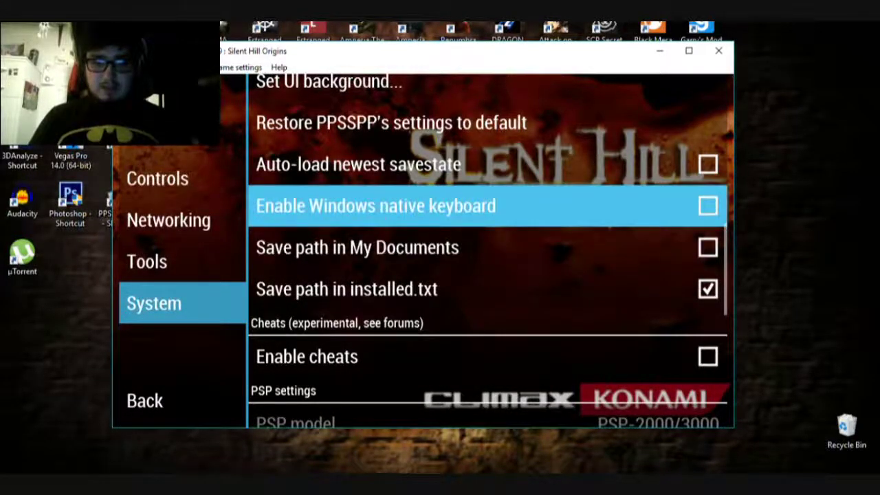
pyautogui.press('Up')
pyautogui.press('Up')
pyautogui.press('Up')
pyautogui.press('Up')
pyautogui.press('Down')
pyautogui.press('Down')
pyautogui.press('Down')
pyautogui.press('Down')
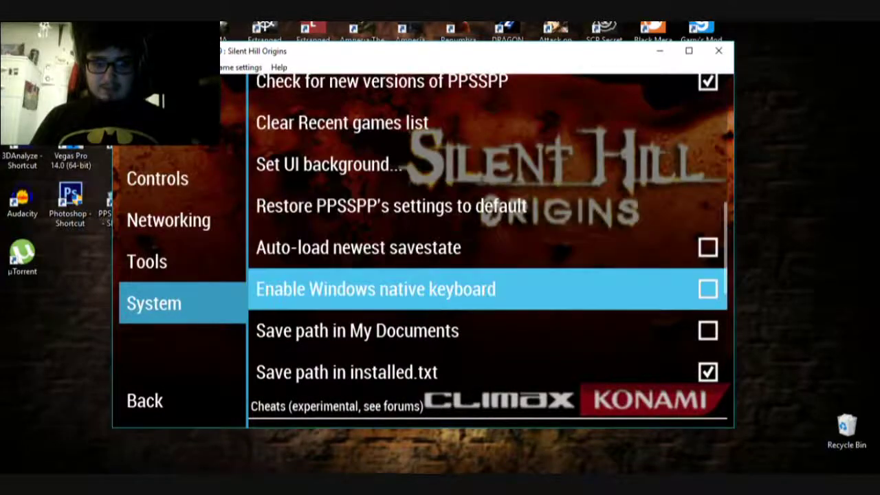
pyautogui.press('Down')
pyautogui.press('Down')
pyautogui.press('Down')
pyautogui.press('Down')
pyautogui.press('Down')
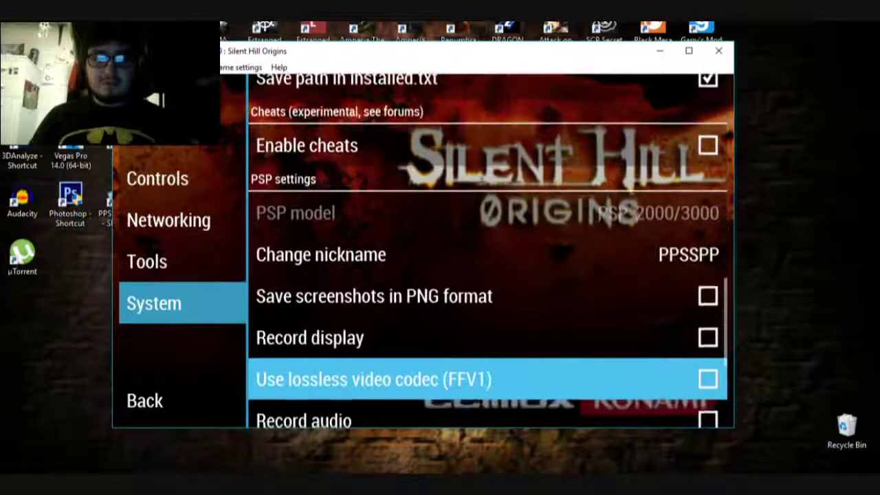
# Set the PSP nickname to the owner's first name in possessive form followed by PSP.
pyautogui.press('Up')
pyautogui.press('Up')
pyautogui.press('Down')
pyautogui.press('Up')
pyautogui.press('Up')
pyautogui.press('Return')
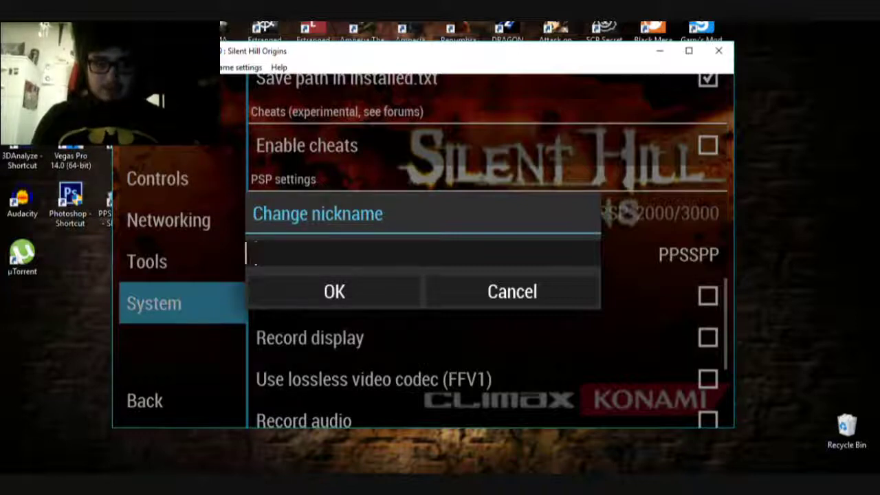
pyautogui.write("Gareth's PSP")
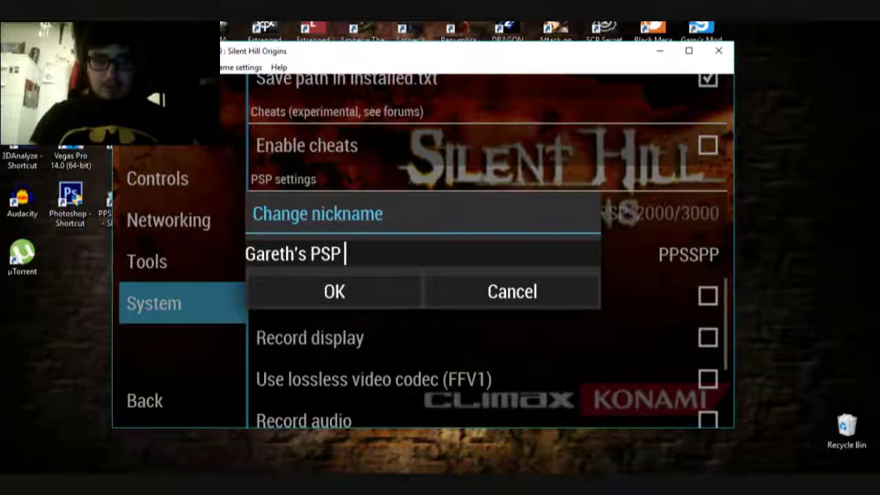
pyautogui.click(334, 291)
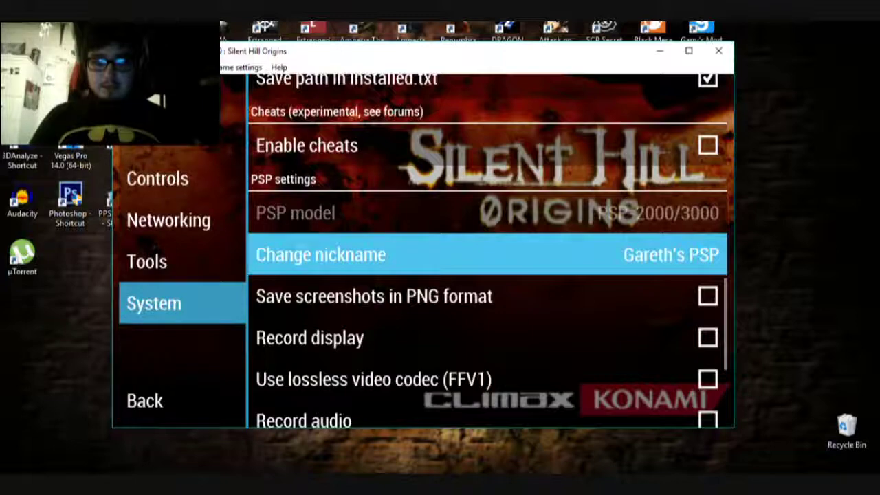
# Review the remaining PSP settings from the screenshot and recording options through date and time format to Confirmation button.
pyautogui.press('Down')
pyautogui.press('Down')
pyautogui.press('Down')
pyautogui.press('Down')
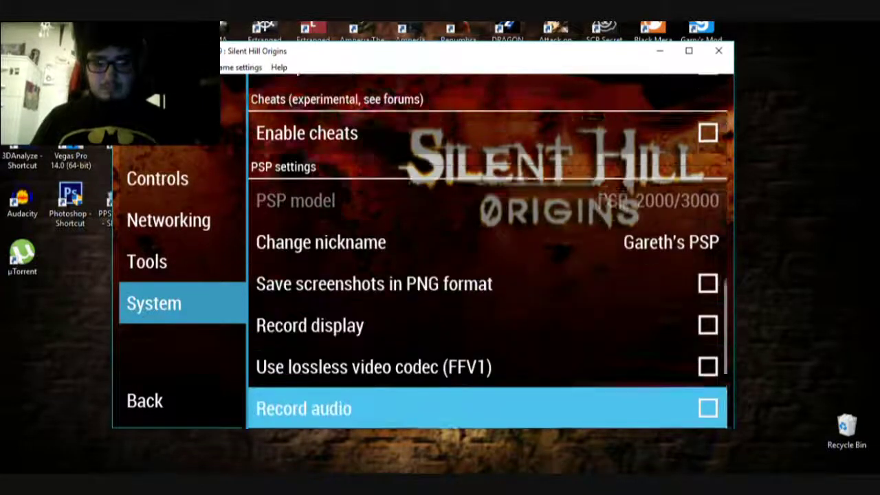
pyautogui.press('Down')
pyautogui.press('Down')
pyautogui.press('Down')
pyautogui.press('Down')
pyautogui.press('Up')
pyautogui.press('Up')
pyautogui.press('Up')
pyautogui.press('Down')
pyautogui.press('Down')
pyautogui.press('Down')
pyautogui.press('Down')
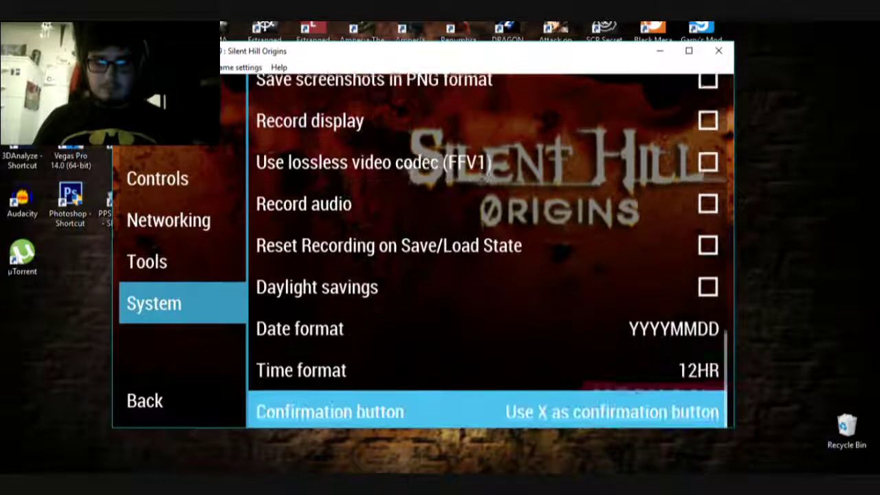
# Set the PSP date format to DDMMYYYY.
pyautogui.press('Up')
pyautogui.press('Up')
pyautogui.press('Return')
pyautogui.press('Down')
pyautogui.press('Down')
pyautogui.press('Return')
pyautogui.press('Down')
pyautogui.press('Down')
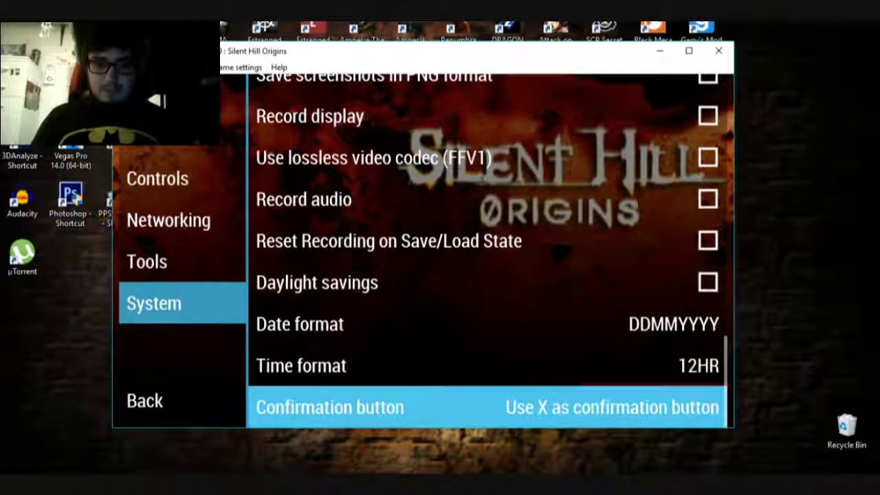
# Look at the choices for the Confirmation button setting and confirm the selection.
pyautogui.press('Up')
pyautogui.press('Down')
pyautogui.press('Left')
pyautogui.press('Right')
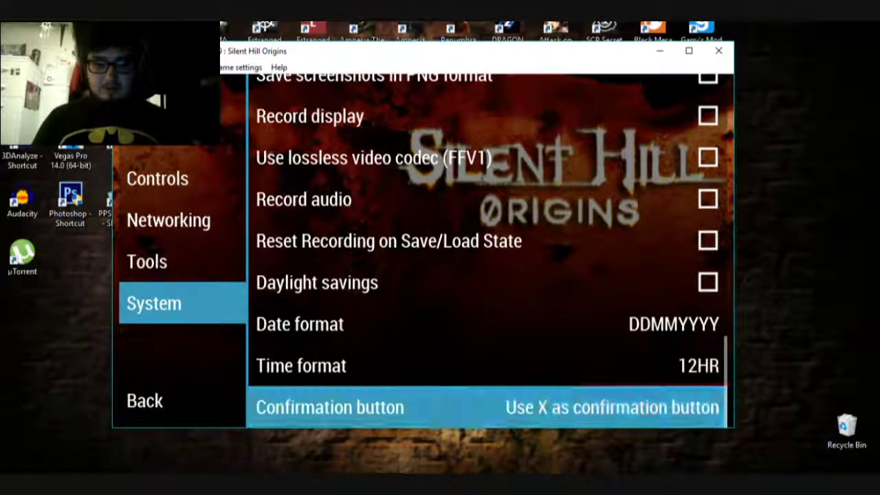
pyautogui.press('Return')
pyautogui.press('Down')
pyautogui.press('Return')
# Go back over the PSP settings from the time format up to Enable cheats and Change nickname.
pyautogui.press('Up')
pyautogui.press('Up')
pyautogui.press('Up')
pyautogui.press('Up')
pyautogui.press('Up')
pyautogui.press('Up')
pyautogui.press('Up')
pyautogui.press('Up')
pyautogui.press('Up')
pyautogui.press('Up')
pyautogui.press('Down')
pyautogui.press('Left')
pyautogui.press('Right')
pyautogui.press('Up')
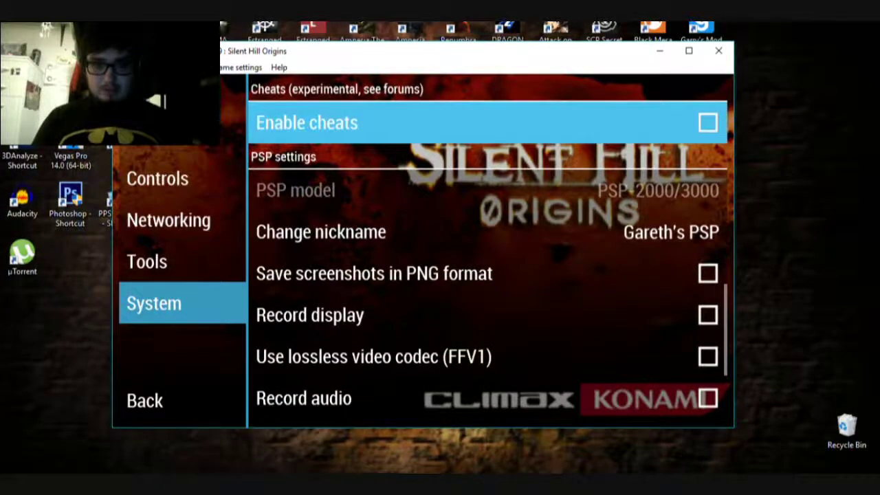
pyautogui.press('Up')
pyautogui.press('Down')
pyautogui.press('Down')
pyautogui.press('Down')
pyautogui.press('Up')
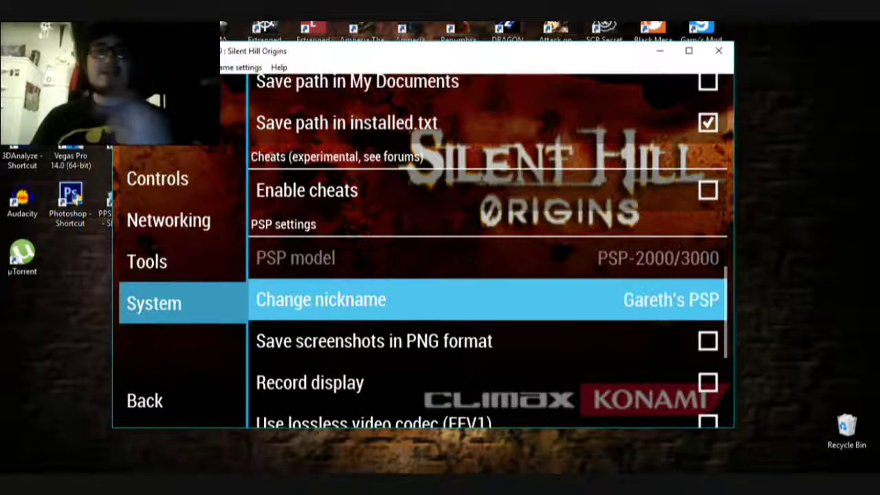
# Go back over the System settings from Change nickname up through the general and emulation options to Language.
pyautogui.press('Up')
pyautogui.press('Up')
pyautogui.press('Down')
pyautogui.press('Up')
pyautogui.press('Up')
pyautogui.press('Up')
pyautogui.press('Up')
pyautogui.press('Up')
pyautogui.press('Up')
pyautogui.press('Up')
pyautogui.press('Up')
pyautogui.press('Up')
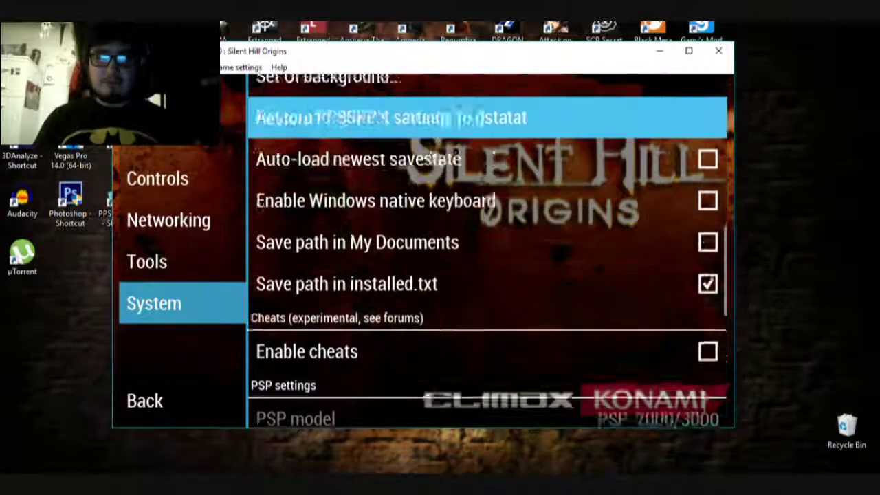
pyautogui.press('Up')
pyautogui.press('Up')
pyautogui.press('Up')
pyautogui.press('Up')
pyautogui.press('Up')
pyautogui.press('Up')
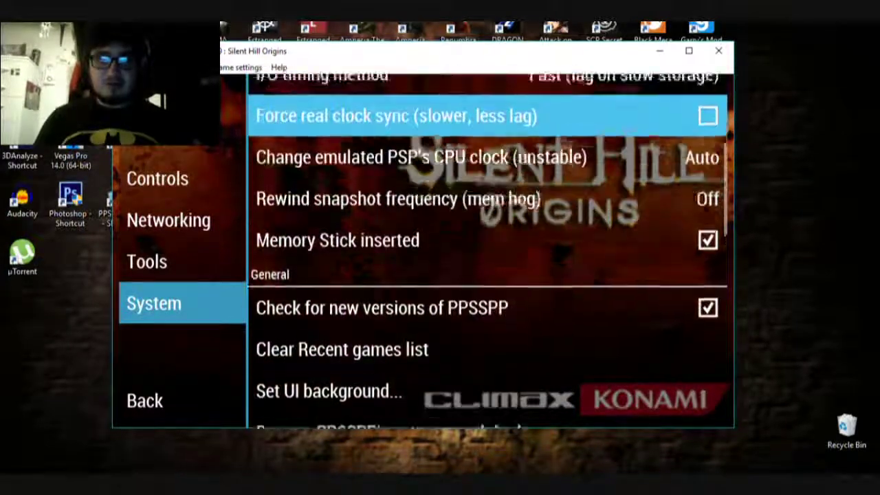
pyautogui.press('Up')
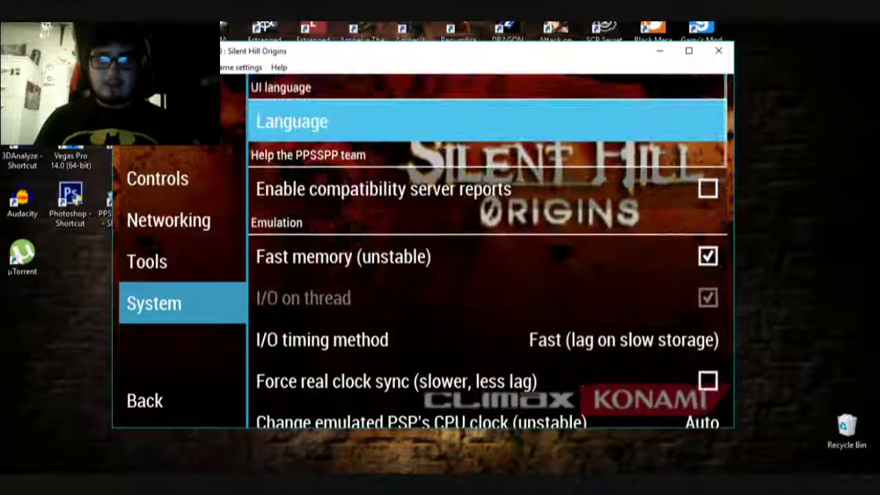
# Leave the game settings and return to the pause screen with the first savestate slot selected.
pyautogui.press('Left')
pyautogui.press('Down')
pyautogui.press('Down')
pyautogui.press('Down')
pyautogui.press('Down')
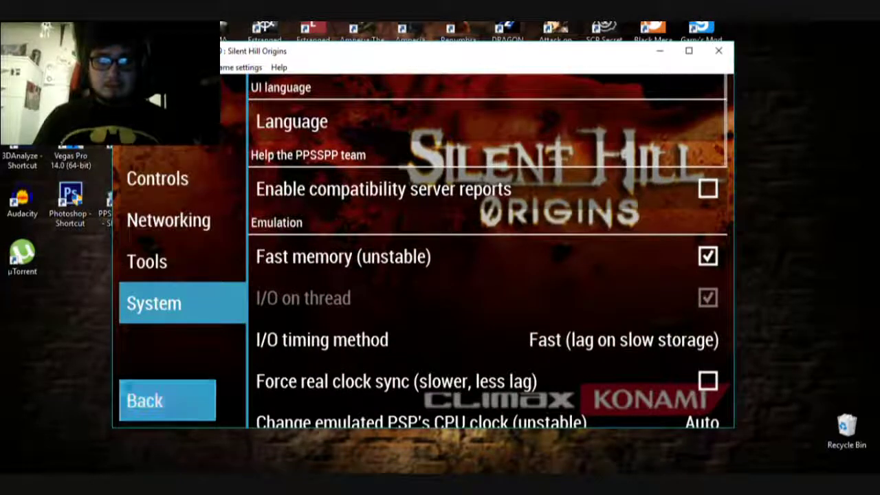
pyautogui.press('Return')
pyautogui.press('Left')
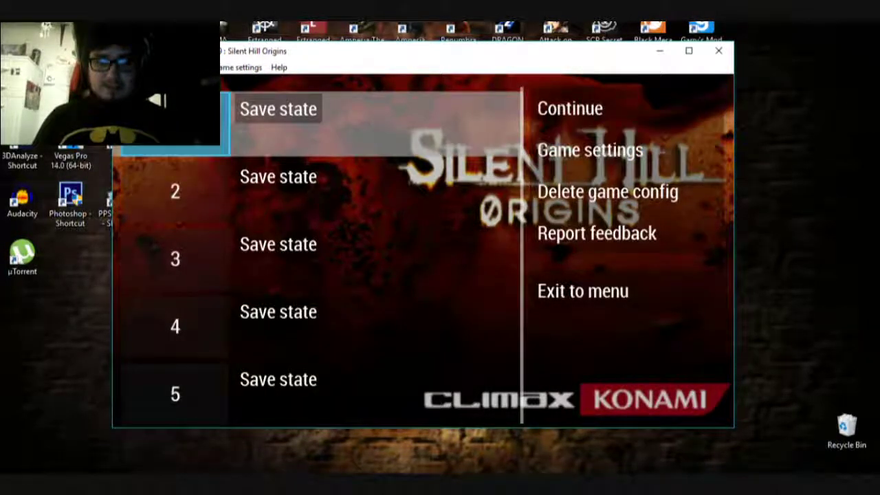
pyautogui.press('Right')
pyautogui.press('Right')
pyautogui.press('Left')
pyautogui.press('Left')
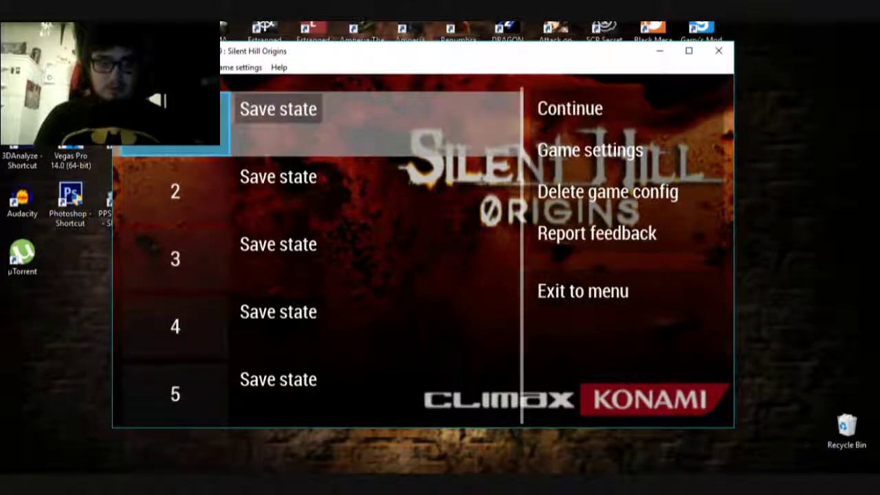
pyautogui.press('Right')
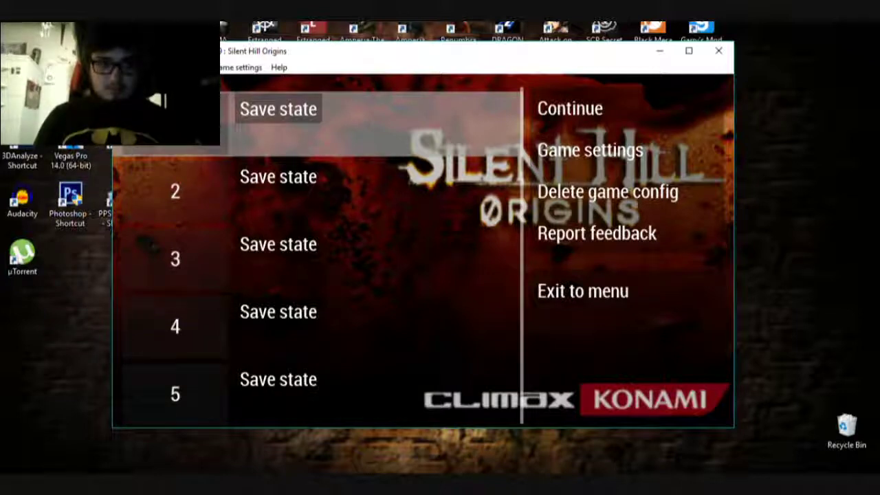
pyautogui.click(123, 67)
pyautogui.moveTo(155, 67)
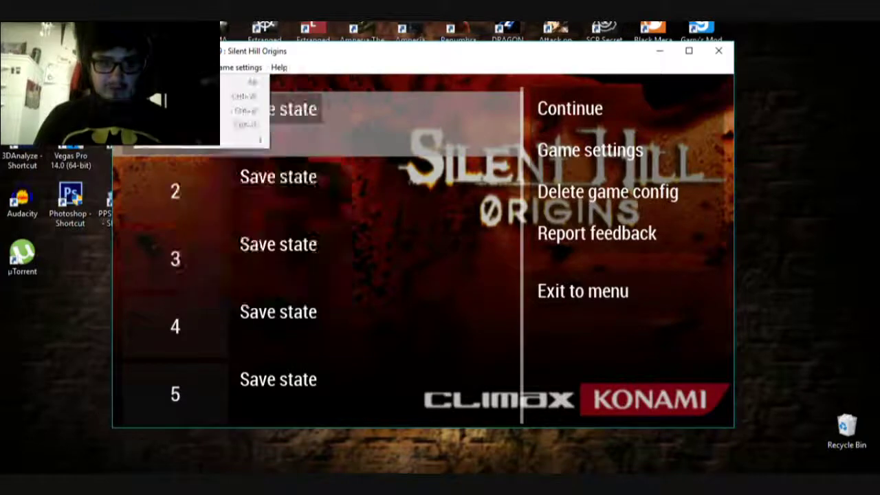
pyautogui.press('Escape')
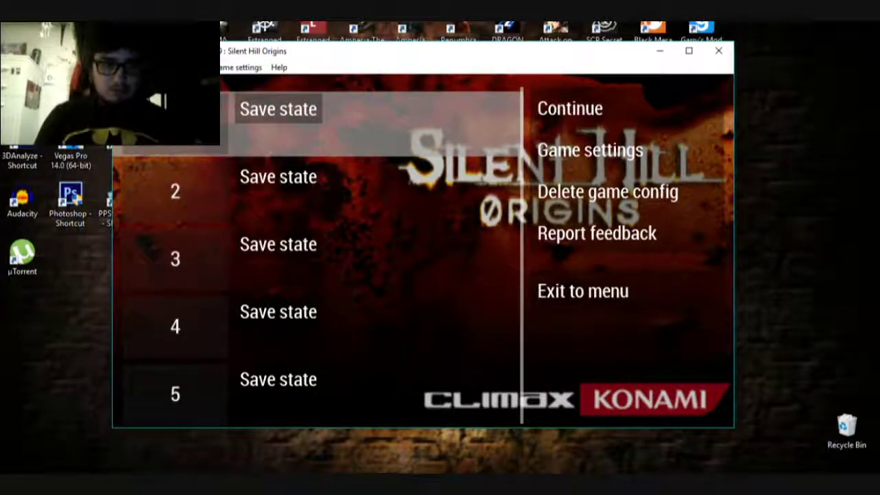
pyautogui.click(123, 68)
pyautogui.moveTo(206, 149)
pyautogui.click(316, 148)
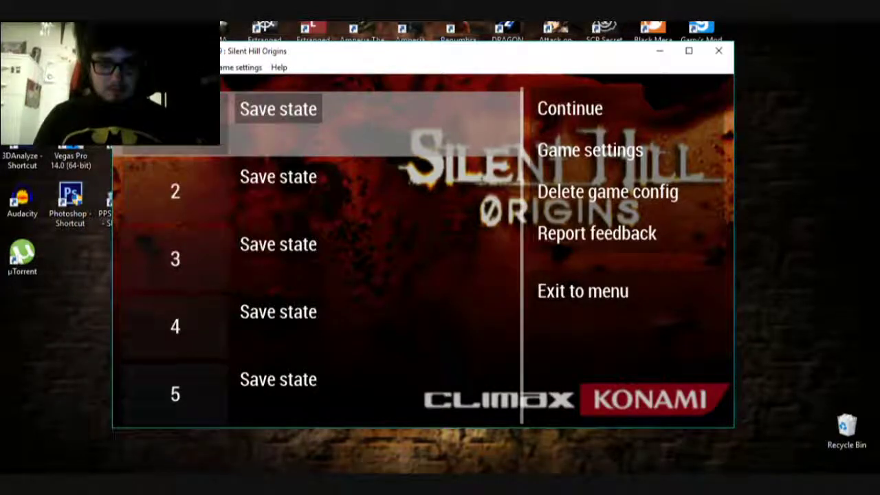
pyautogui.hotkey('alt', 'e')
pyautogui.press('Right')
pyautogui.press('Left')
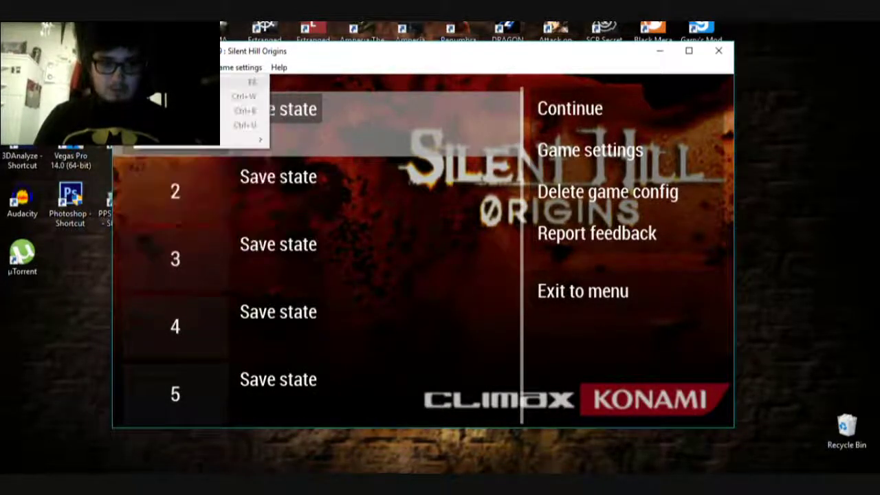
pyautogui.press('Left')
pyautogui.press('Escape')
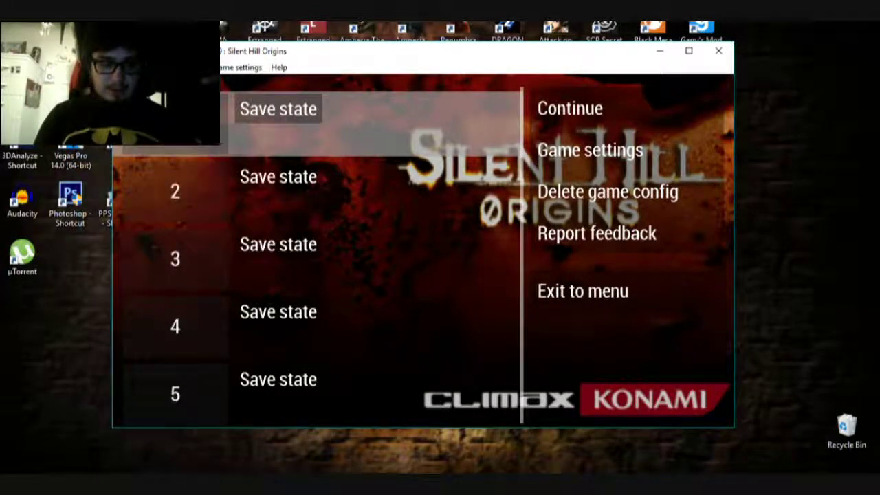
pyautogui.hotkey('alt', 'f')
pyautogui.press('Down')
pyautogui.press('Up')
pyautogui.press('Down')
pyautogui.press('Up')
pyautogui.press('Up')
pyautogui.press('Up')
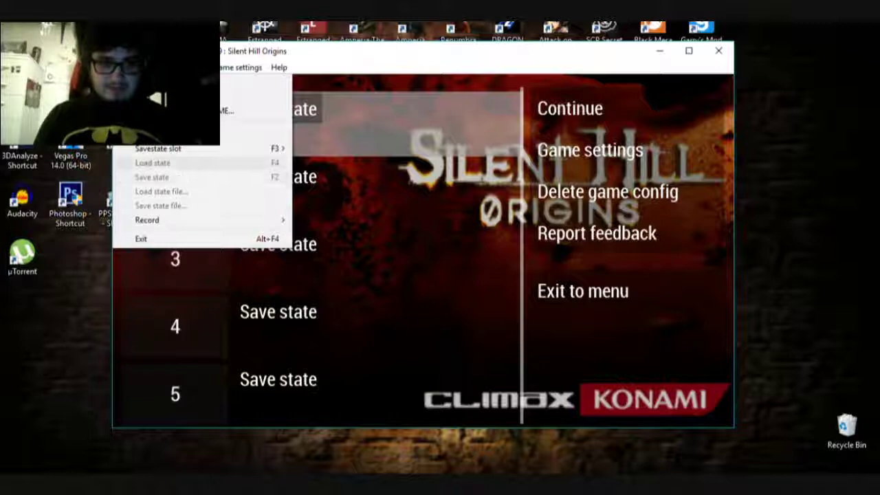
# Save the game's state in the first savestate slot of the pause screen.
pyautogui.press('Right')
pyautogui.press('Down')
pyautogui.press('Down')
pyautogui.press('Up')
pyautogui.press('Up')
pyautogui.press('Return')
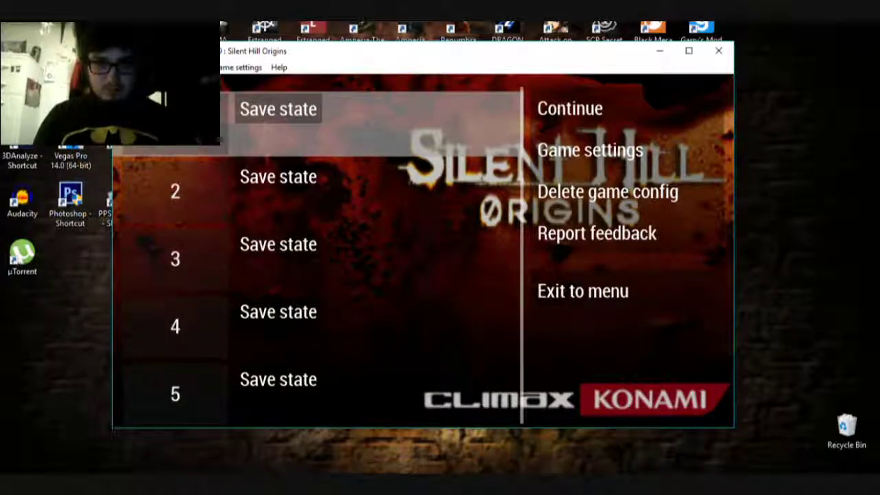
pyautogui.press('Return')
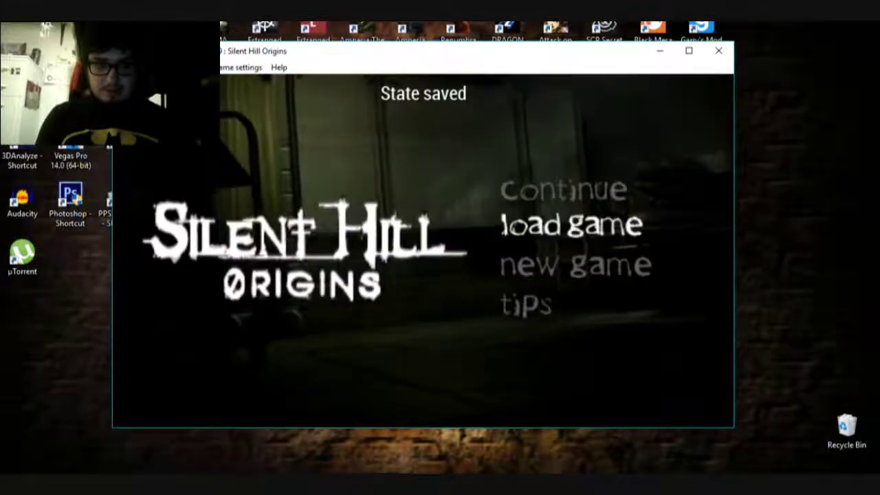
# Save the state once more while the Silent Hill Origins title menu is running.
pyautogui.press('Up')
pyautogui.press('Down')
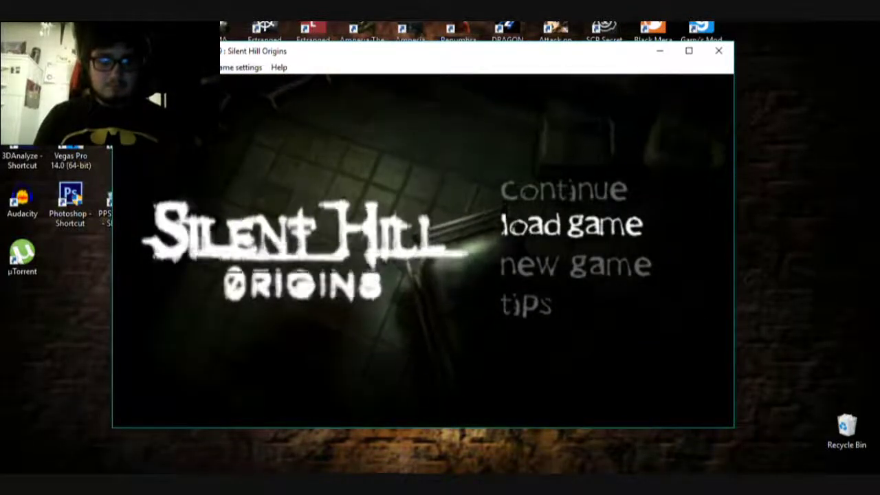
pyautogui.hotkey('alt', 'f')
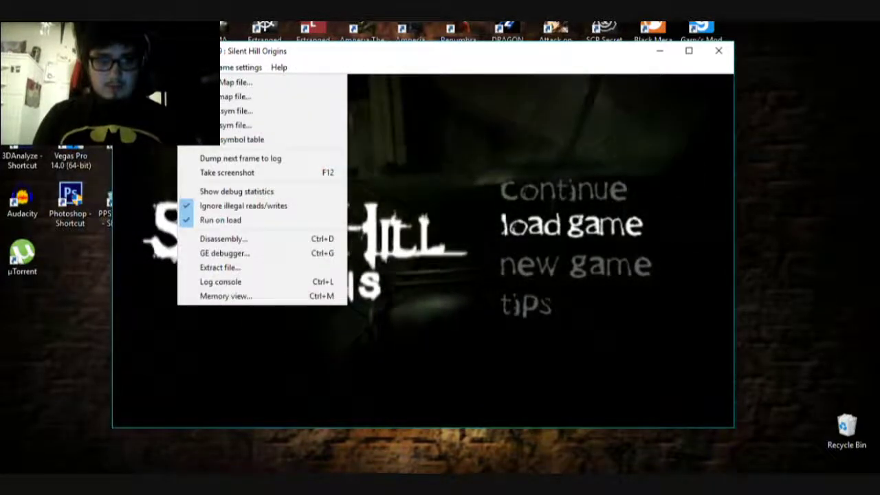
pyautogui.moveTo(194, 68)
pyautogui.press('Left')
pyautogui.press('Left')
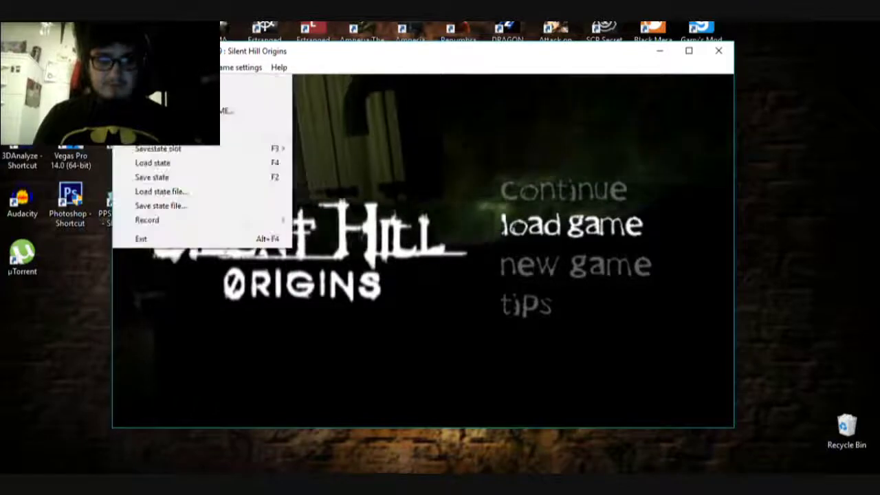
pyautogui.press('Down')
pyautogui.press('Down')
pyautogui.press('Right')
pyautogui.press('Left')
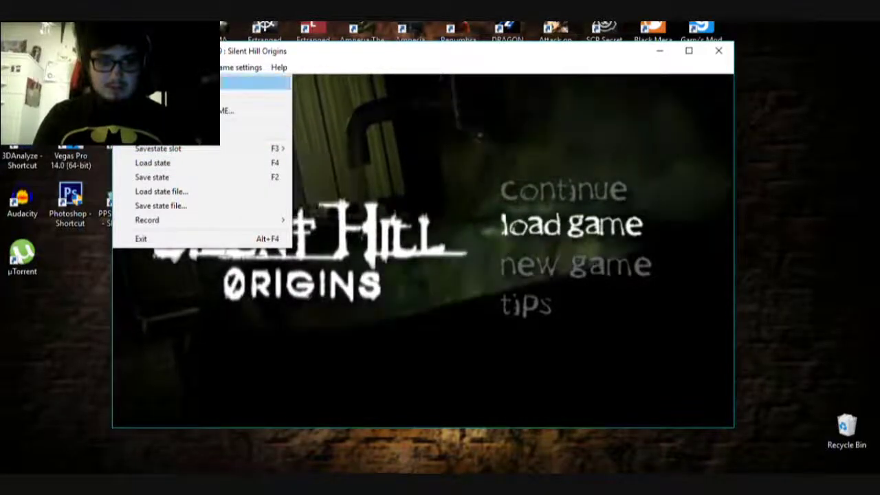
pyautogui.press('Down')
pyautogui.press('Down')
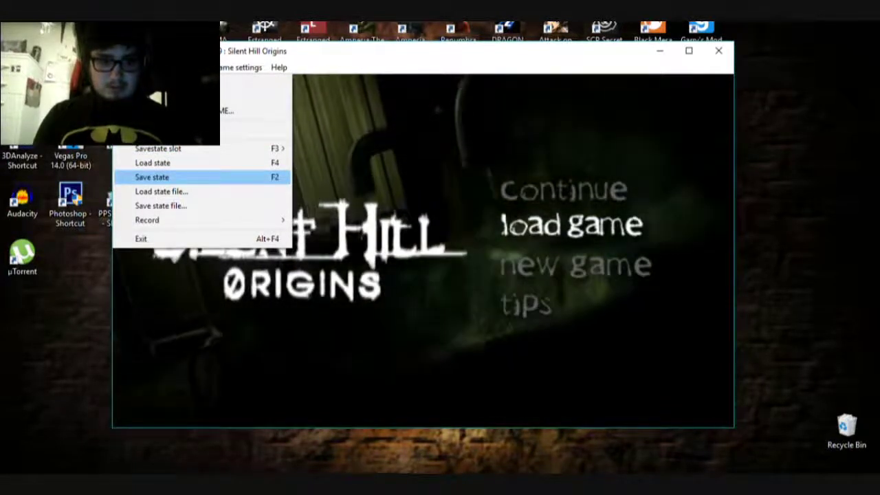
pyautogui.press('Return')
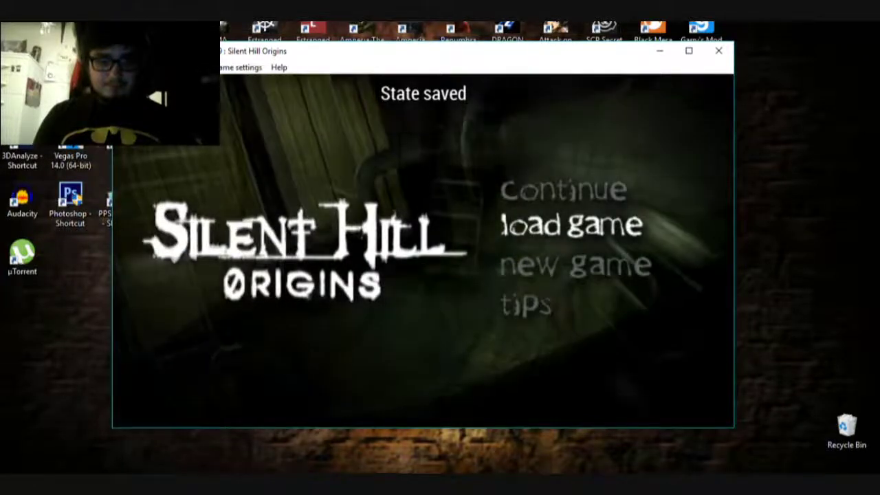
# Look through the quick game settings, covering window behaviour, control mapping, rendering, texture, sound and cheat options.
pyautogui.hotkey('alt', 'd')
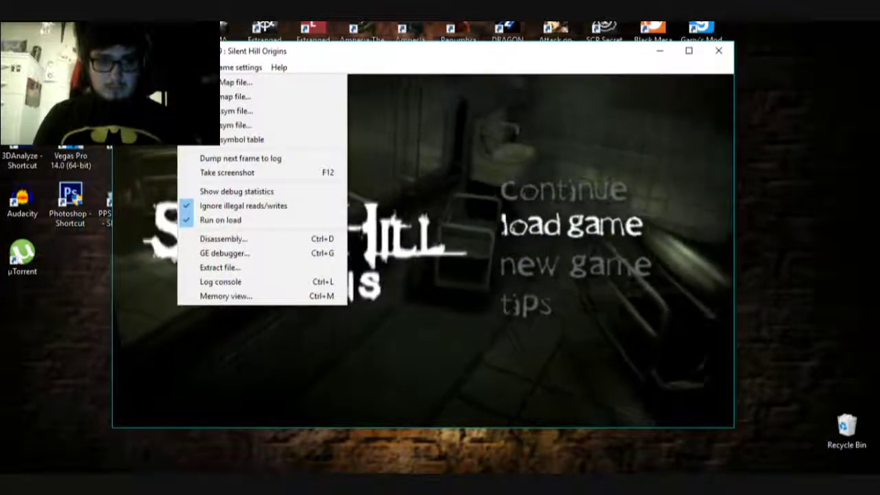
pyautogui.press('Escape')
pyautogui.press('Right')
pyautogui.click(241, 67)
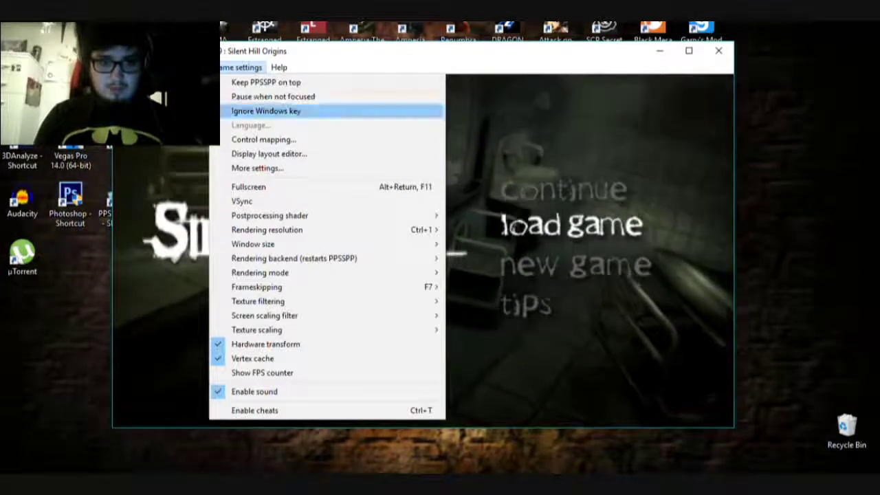
pyautogui.press('Down')
pyautogui.press('Down')
pyautogui.press('Down')
pyautogui.press('Down')
pyautogui.press('Down')
pyautogui.press('Down')
pyautogui.press('Down')
pyautogui.press('Down')
pyautogui.press('Down')
pyautogui.press('Down')
pyautogui.press('Down')
pyautogui.press('Down')
pyautogui.press('Down')
pyautogui.press('Down')
pyautogui.press('Down')
pyautogui.press('Down')
pyautogui.press('Down')
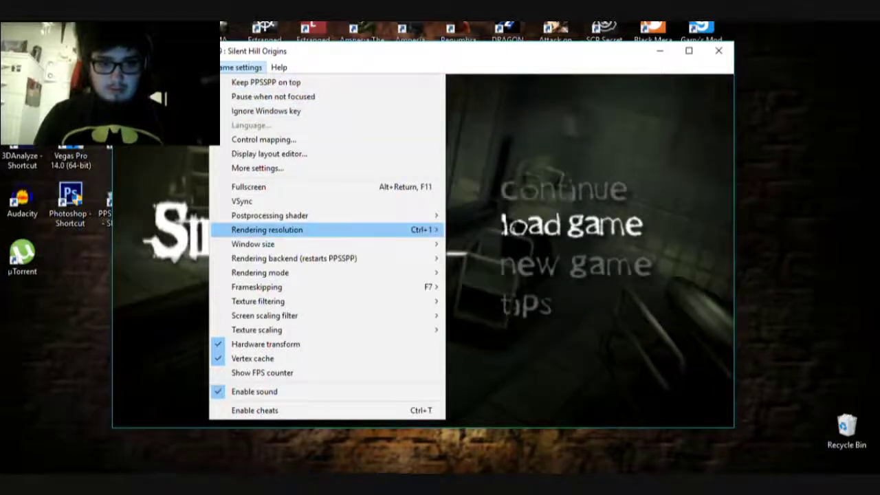
pyautogui.press('Down')
pyautogui.press('Up')
pyautogui.press('Up')
pyautogui.press('Up')
pyautogui.press('Up')
pyautogui.press('Up')
pyautogui.press('Up')
pyautogui.press('Up')
pyautogui.press('Up')
pyautogui.press('Up')
pyautogui.press('Up')
pyautogui.press('Up')
pyautogui.press('Up')
pyautogui.press('Up')
pyautogui.press('Up')
pyautogui.press('Up')
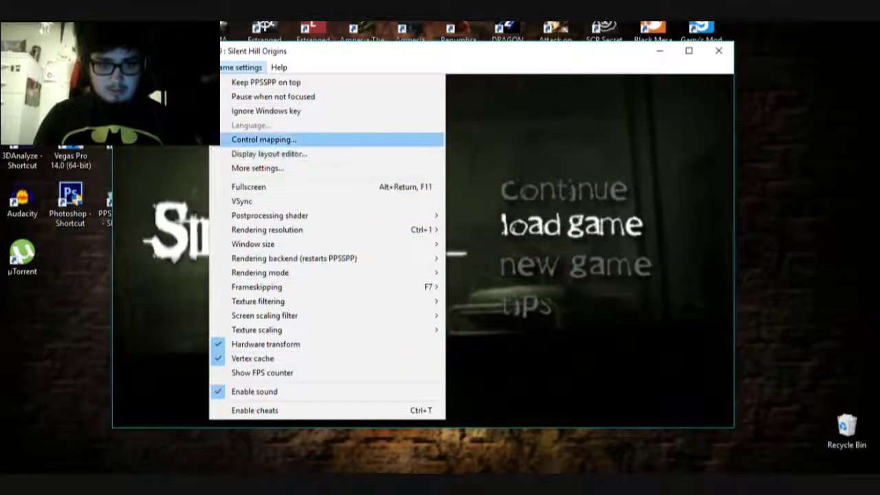
# Open the control mapping and map the keyboard's Up key to Dpad Up.
pyautogui.press('Return')
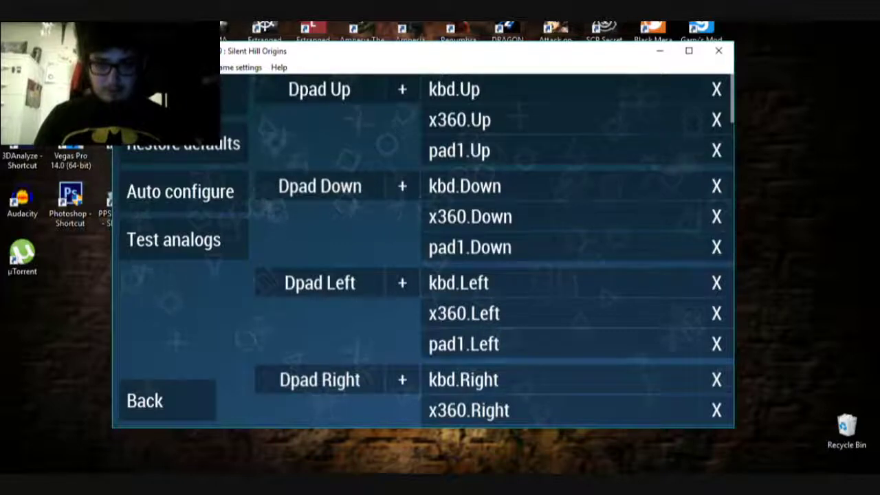
pyautogui.press('Return')
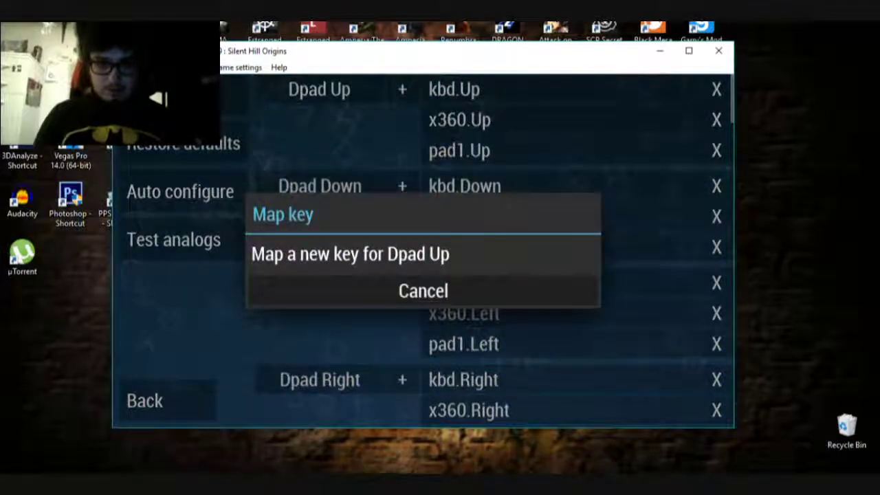
pyautogui.press('Up')
pyautogui.press('Down')
pyautogui.press('Down')
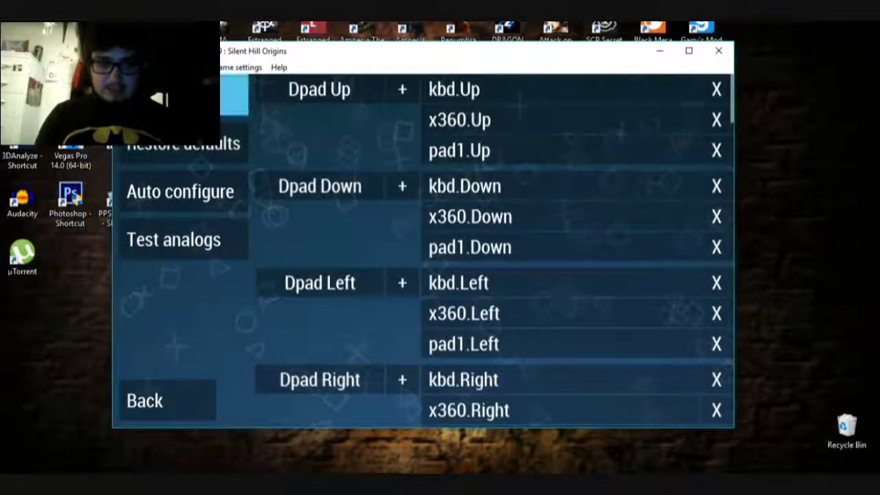
# Review the keyboard, x360 and pad1 mappings from the Dpad directions through Circle, Cross and Square.
pyautogui.press('Right')
pyautogui.press('Up')
pyautogui.press('Up')
pyautogui.press('Down')
pyautogui.press('Down')
pyautogui.press('Down')
pyautogui.press('Down')
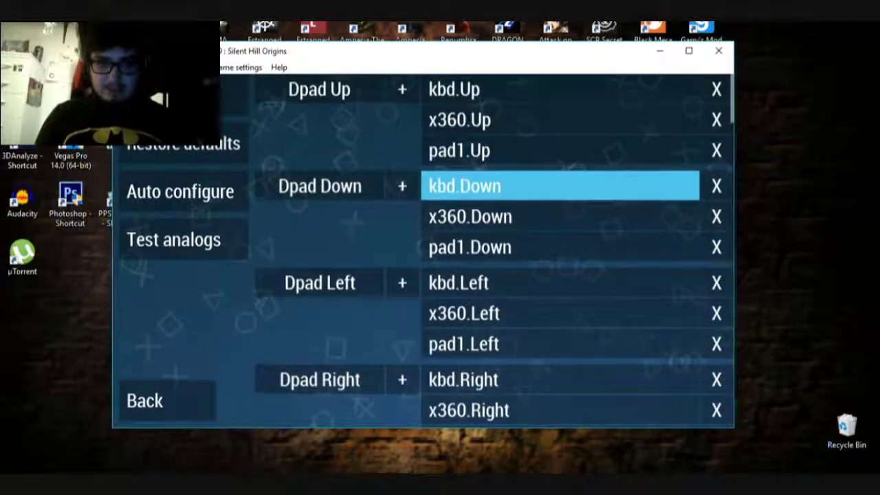
pyautogui.press('Down')
pyautogui.press('Down')
pyautogui.press('Down')
pyautogui.press('Down')
pyautogui.press('Down')
pyautogui.press('Down')
pyautogui.press('Down')
pyautogui.press('Down')
pyautogui.press('Down')
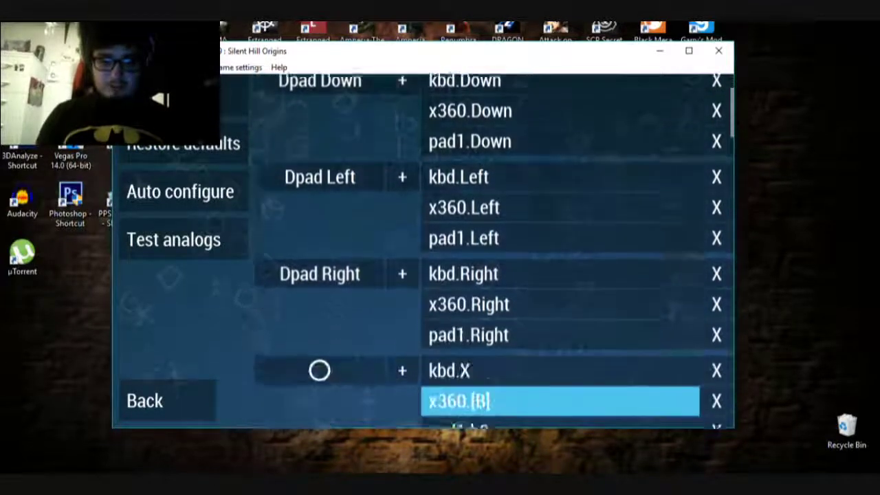
pyautogui.press('Down')
pyautogui.press('Down')
pyautogui.press('Down')
pyautogui.press('Down')
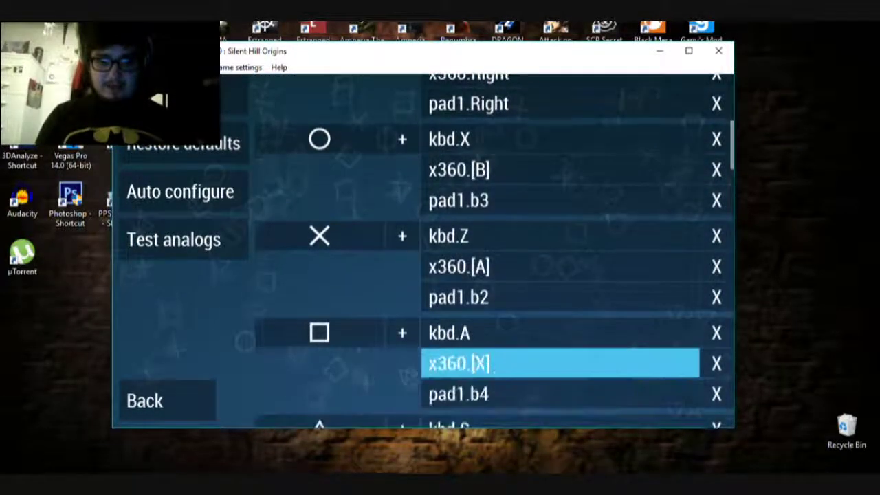
# Go back over the control mappings from Square up to the Dpad Down keyboard entry.
pyautogui.press('Up')
pyautogui.press('Up')
pyautogui.press('Up')
pyautogui.press('Up')
pyautogui.press('Up')
pyautogui.press('Up')
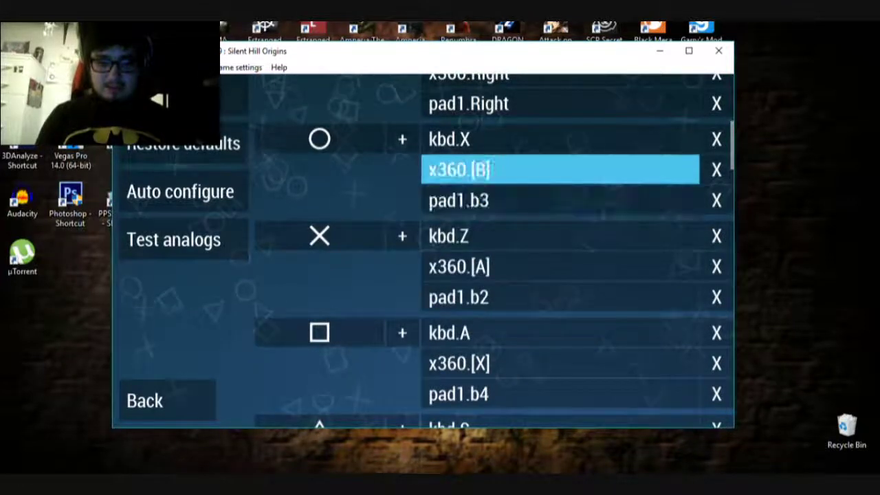
pyautogui.press('Up')
pyautogui.press('Up')
pyautogui.press('Up')
pyautogui.press('Up')
pyautogui.press('Up')
pyautogui.press('Up')
pyautogui.press('Up')
pyautogui.press('Up')
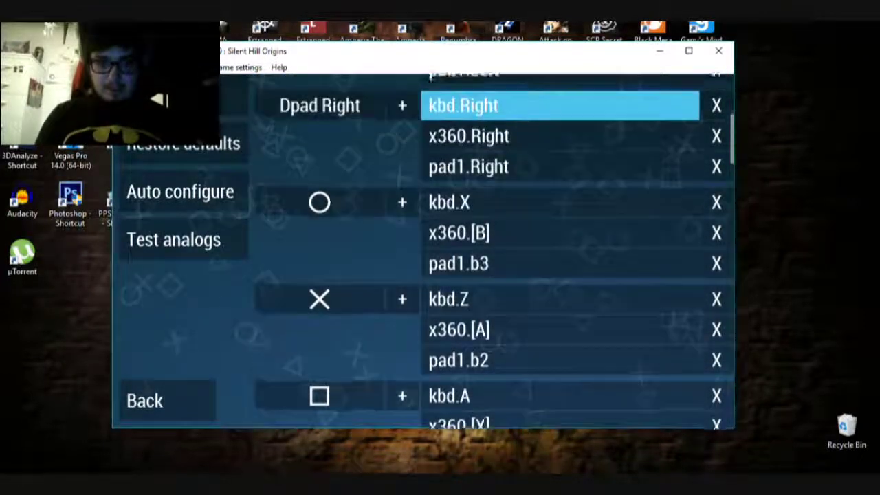
pyautogui.press('Up')
pyautogui.press('Up')
pyautogui.press('Down')
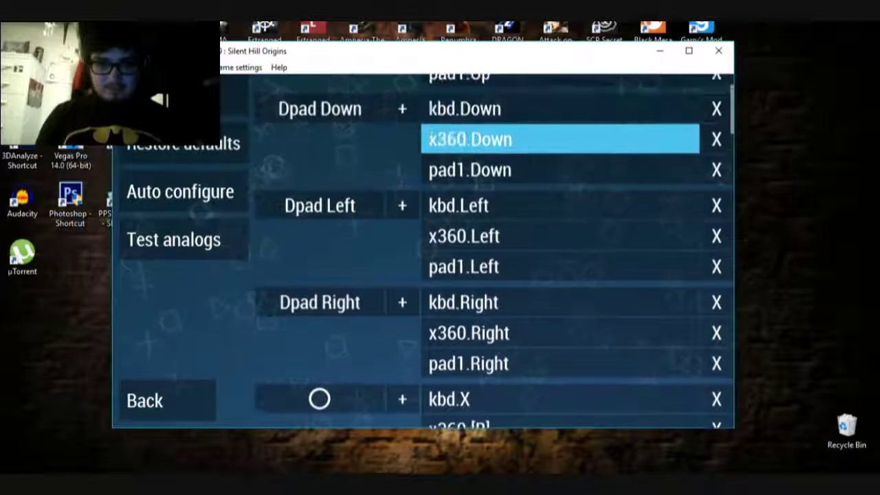
pyautogui.press('Up')
pyautogui.press('Up')
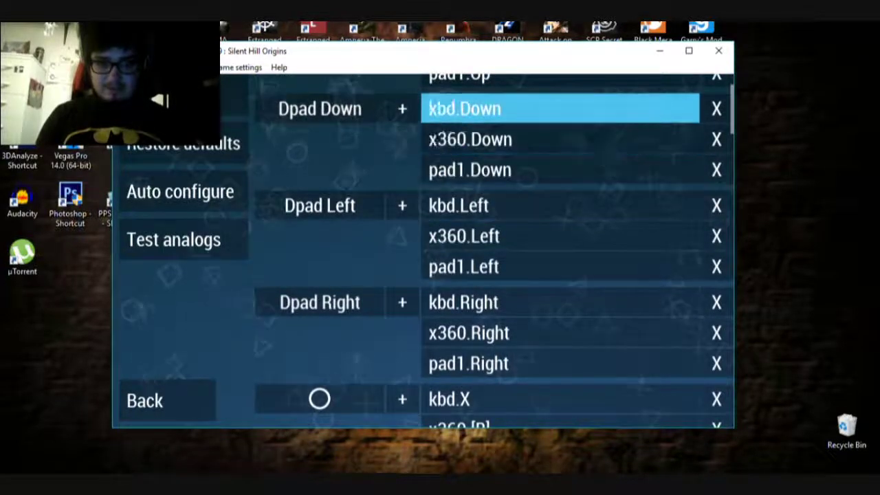
# Review the control mappings from the Dpad directions through the face buttons, START, SELECT and analog entries to Audio/Video Recording.
pyautogui.press('Down')
pyautogui.press('Down')
pyautogui.press('Up')
pyautogui.press('Up')
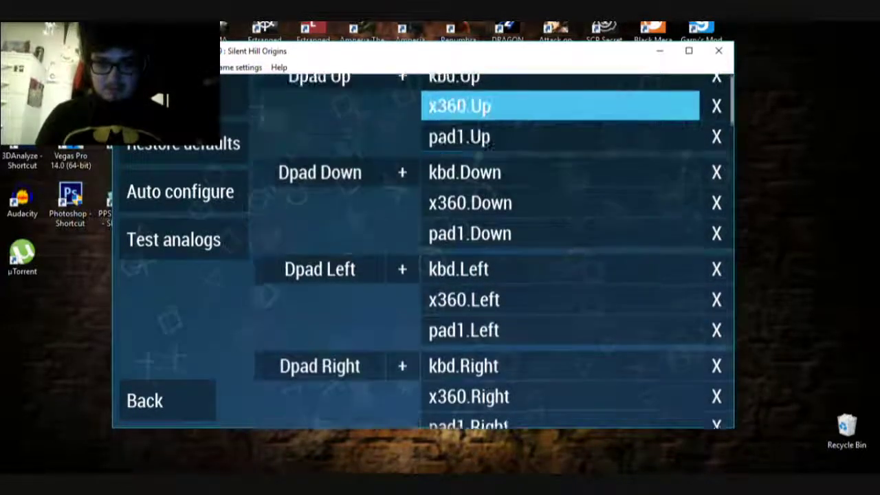
pyautogui.press('Up')
pyautogui.press('Up')
pyautogui.press('Down')
pyautogui.press('Down')
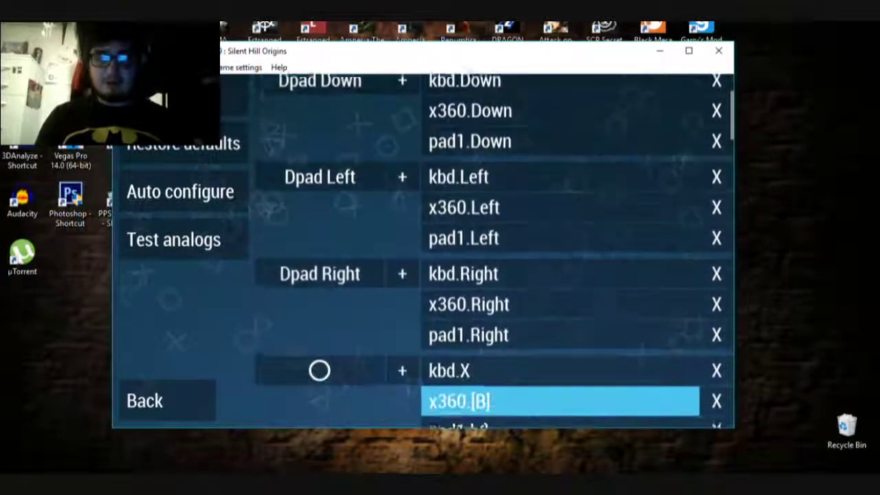
pyautogui.press('Down')
pyautogui.press('Down')
pyautogui.press('Down')
pyautogui.press('Down')
pyautogui.press('Down')
pyautogui.press('Down')
pyautogui.press('Down')
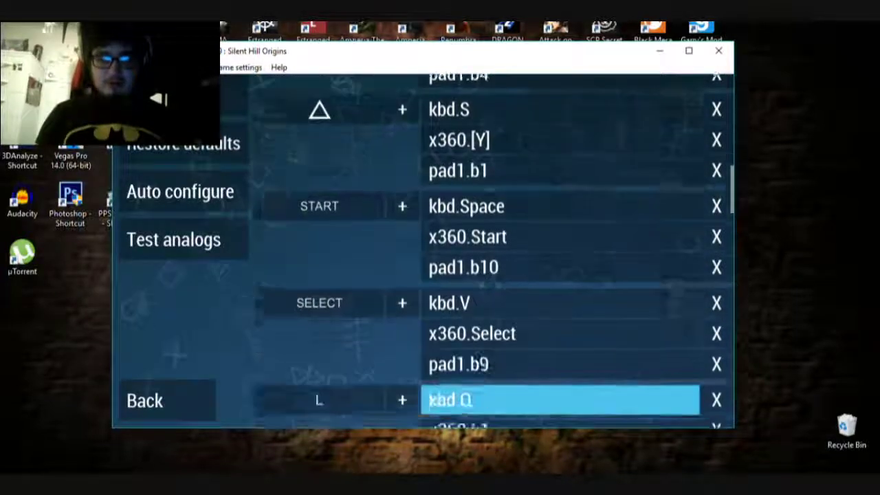
pyautogui.press('Down')
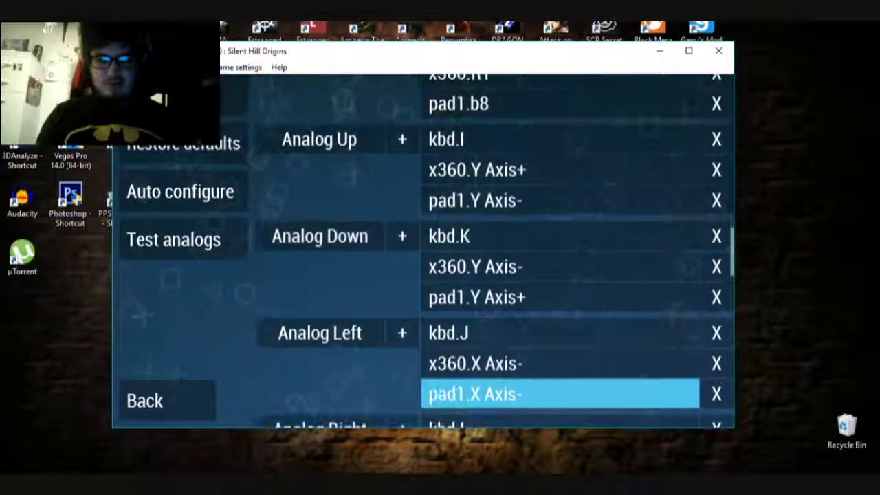
pyautogui.press('Down')
pyautogui.press('Down')
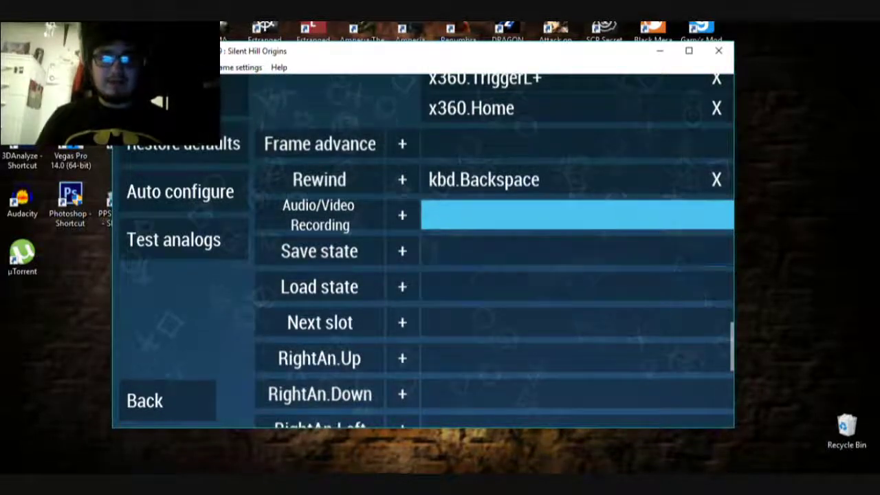
# Check the mappings for Rewind, Frame advance, Pause and Speed toggle.
pyautogui.press('Up')
pyautogui.press('Up')
pyautogui.press('Up')
pyautogui.press('Up')
pyautogui.press('Up')
pyautogui.press('Up')
pyautogui.press('Up')
pyautogui.press('Up')
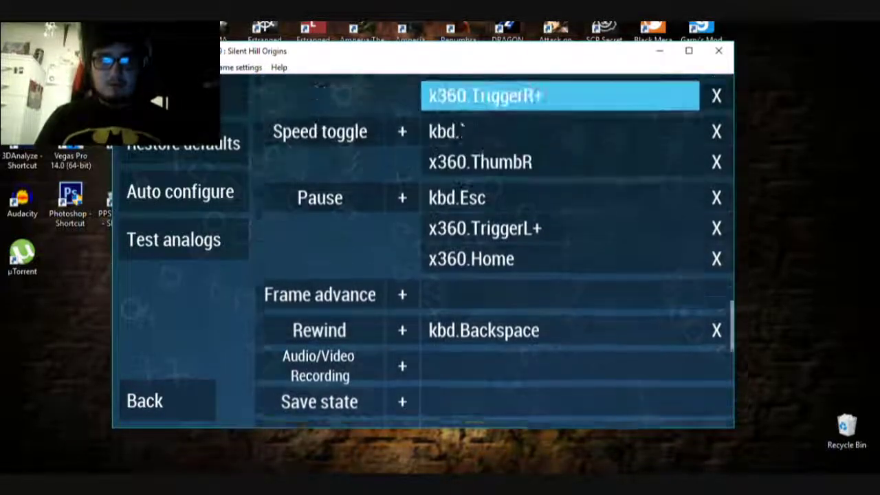
# Map the keyboard's 1 key to Save state.
pyautogui.press('Down')
pyautogui.press('Down')
pyautogui.press('Down')
pyautogui.press('Down')
pyautogui.press('Down')
pyautogui.press('Down')
pyautogui.press('Down')
pyautogui.press('Down')
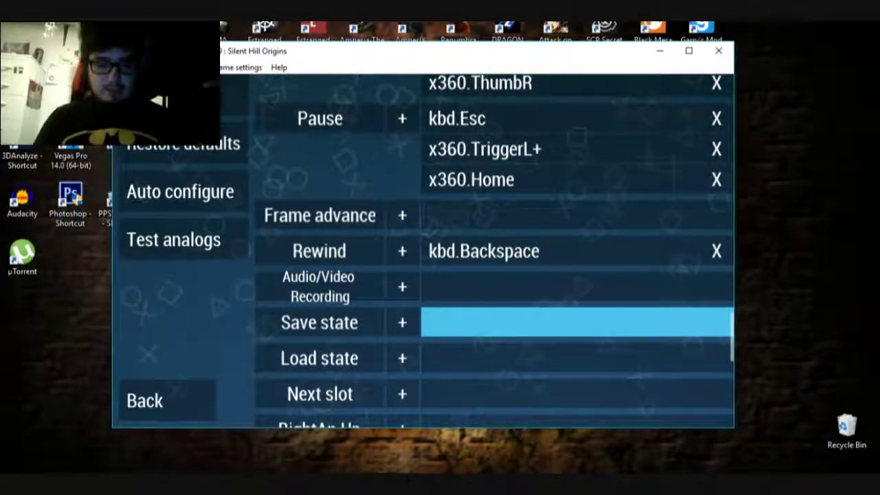
pyautogui.press('Return')
pyautogui.press('1')
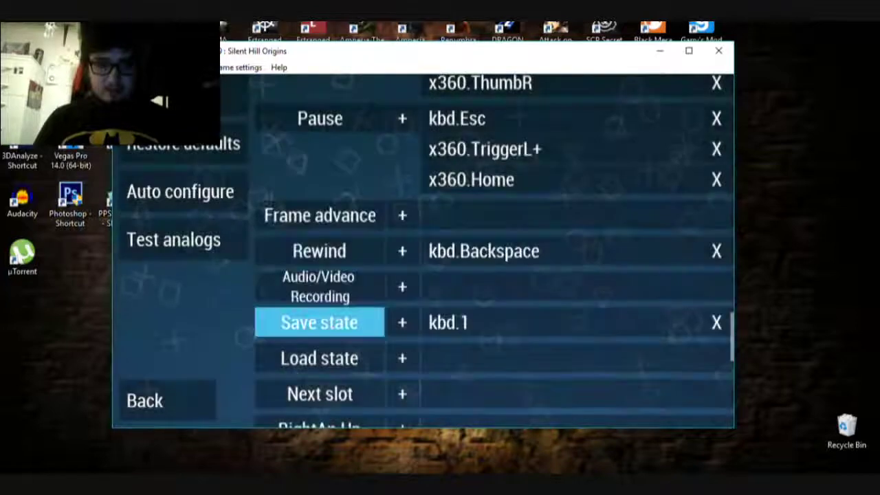
# Map the keyboard's 2 key to Load state.
pyautogui.press('Down')
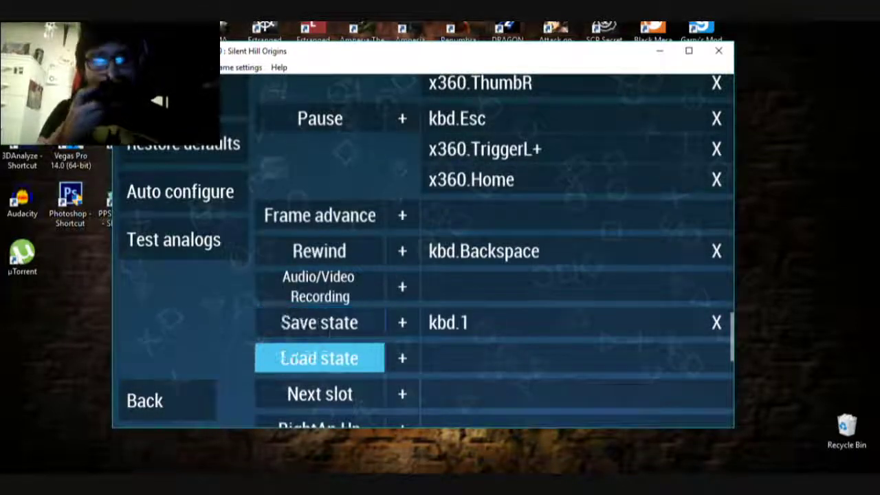
pyautogui.press('Return')
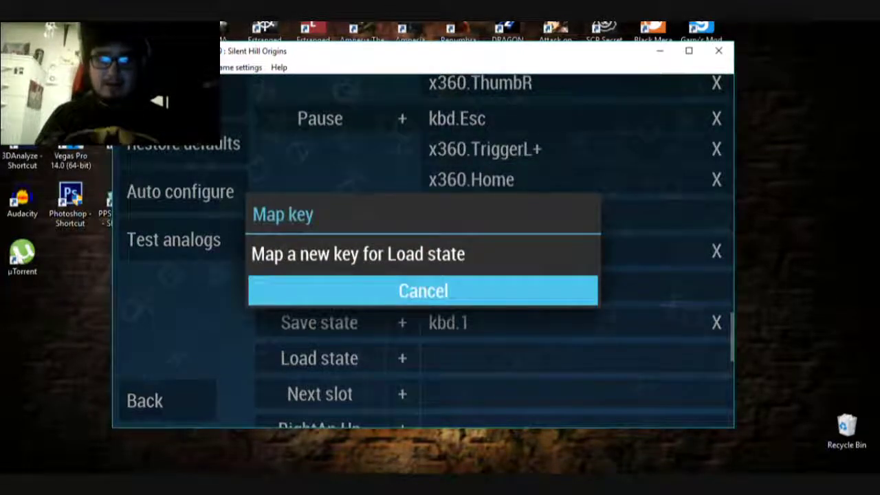
pyautogui.press('2')
pyautogui.press('Up')
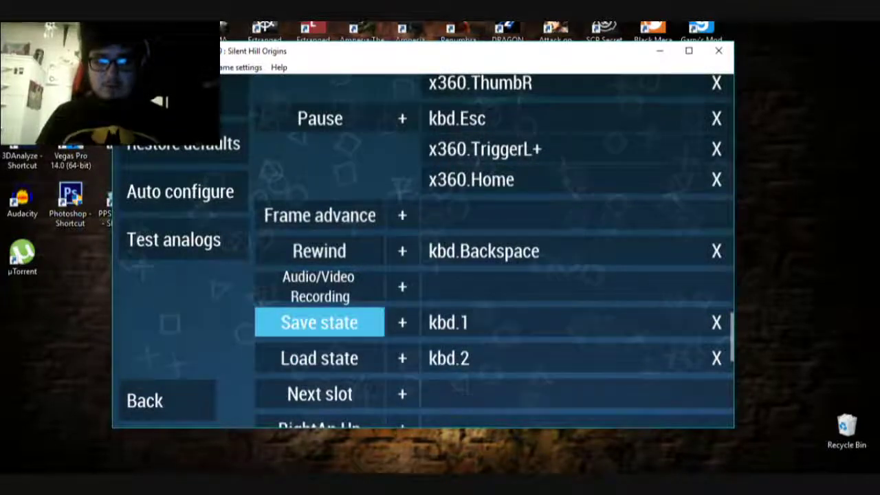
# Map the keyboard's H key to the Home control near the end of the mapping list.
pyautogui.press('Down')
pyautogui.press('Down')
pyautogui.press('Down')
pyautogui.press('Down')
pyautogui.press('Down')
pyautogui.press('Down')
pyautogui.press('Down')
pyautogui.press('Down')
pyautogui.press('Down')
pyautogui.press('Down')
pyautogui.press('Down')
pyautogui.press('Down')
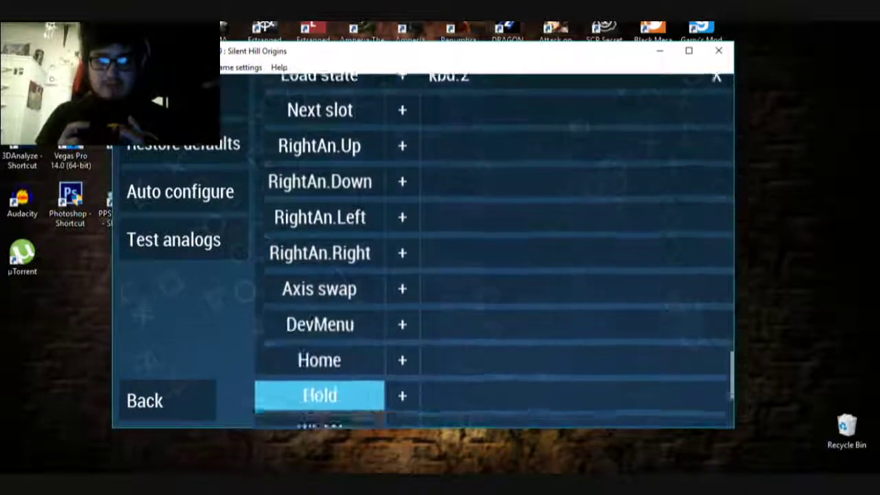
pyautogui.press('Up')
pyautogui.press('Up')
pyautogui.press('Up')
pyautogui.press('Right')
pyautogui.press('Right')
pyautogui.press('Return')
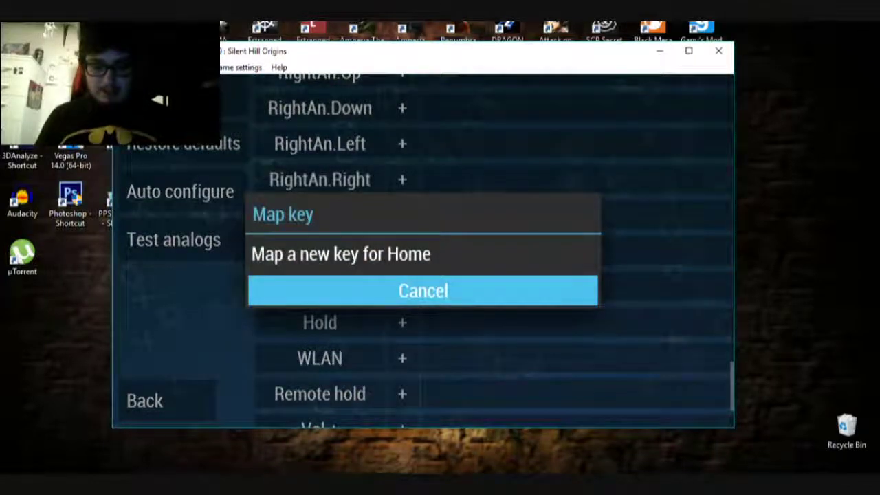
pyautogui.press('h')
# Map the numeric keypad's plus key to Vol + and its minus key to Vol -.
pyautogui.press('Down')
pyautogui.press('Down')
pyautogui.press('Down')
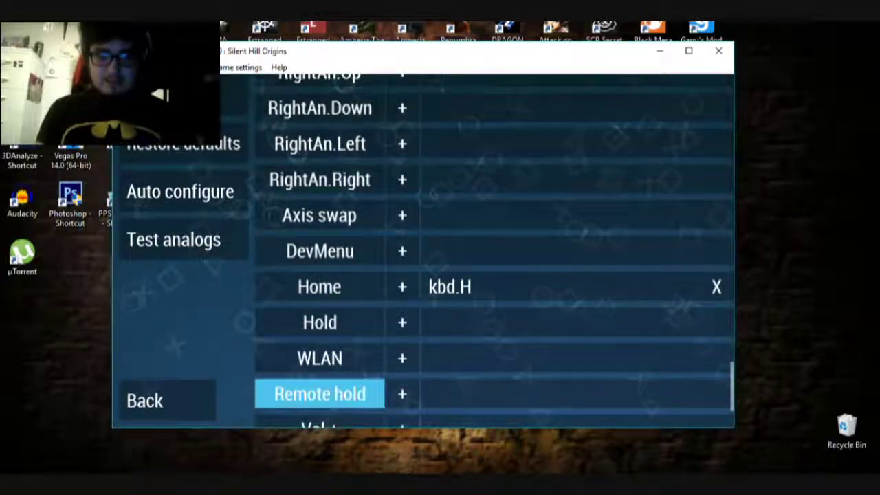
pyautogui.press('Down')
pyautogui.press('Down')
pyautogui.press('Up')
pyautogui.press('Up')
pyautogui.press('Up')
pyautogui.press('Down')
pyautogui.press('Down')
pyautogui.press('Down')
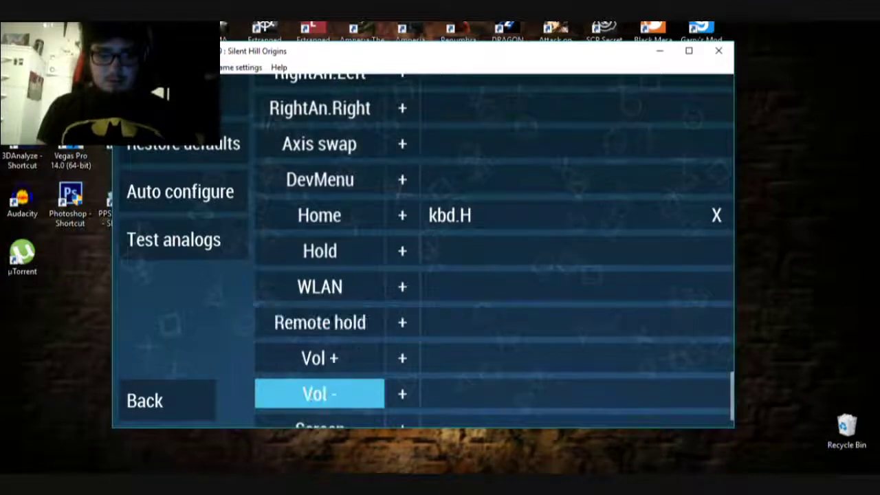
pyautogui.press('Up')
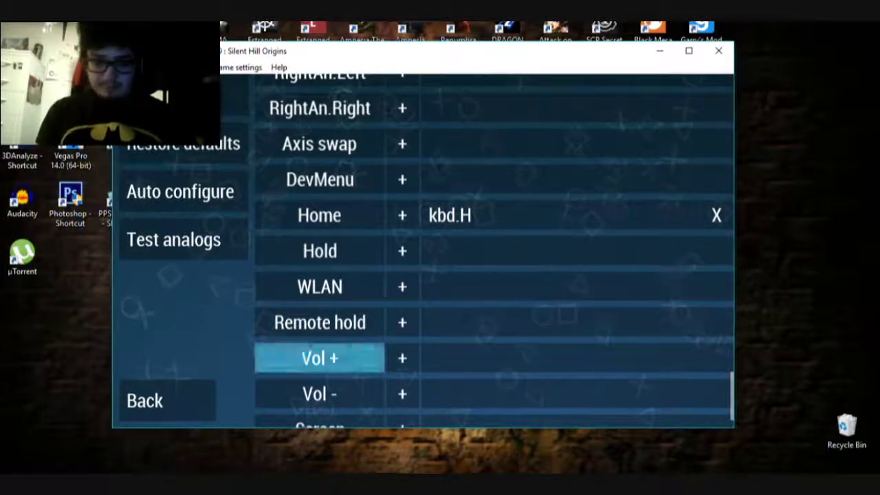
pyautogui.press('Return')
pyautogui.press('KP_Add')
pyautogui.press('Down')
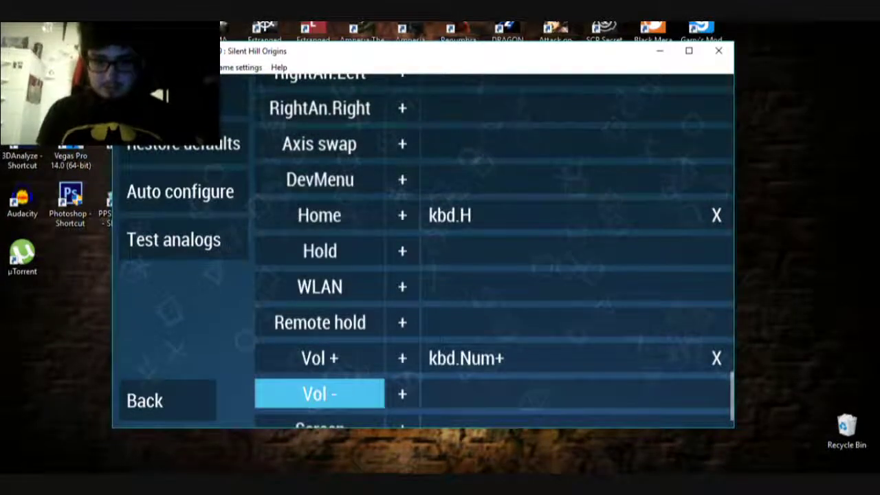
pyautogui.press('Return')
pyautogui.press('KP_Subtract')
pyautogui.press('Down')
pyautogui.press('Down')
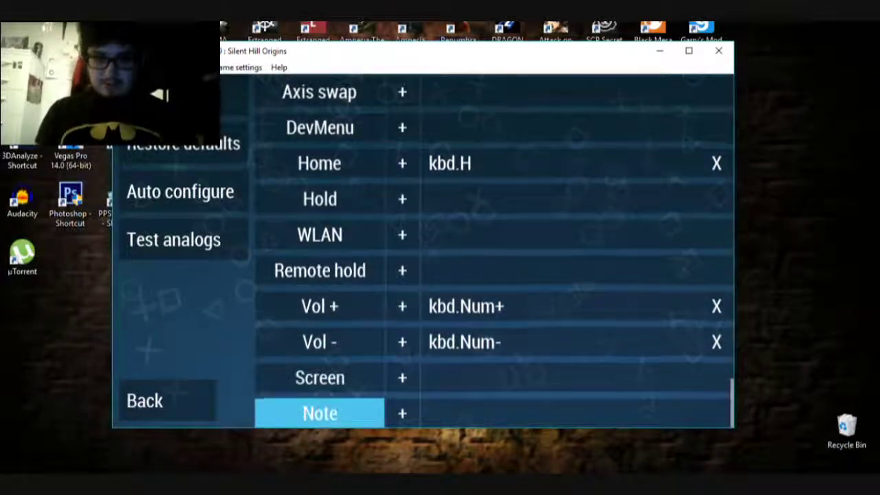
# Leave the control mapping and return to the Silent Hill Origins title screen.
pyautogui.press('Up')
pyautogui.press('Left')
pyautogui.press('Up')
pyautogui.press('Up')
pyautogui.press('Down')
pyautogui.press('Up')
pyautogui.press('Up')
pyautogui.press('Down')
pyautogui.press('Right')
pyautogui.press('Left')
pyautogui.press('Return')
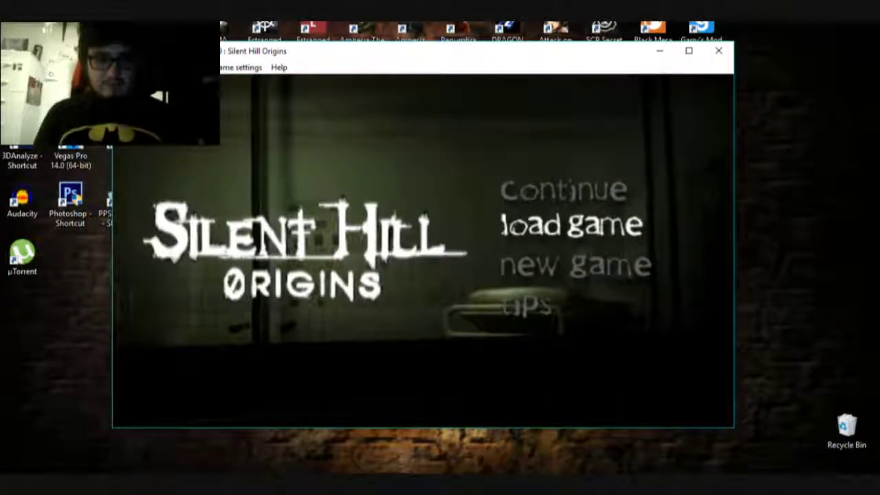
# Close the running game to return to the emulator's main screen.
pyautogui.press('F2')
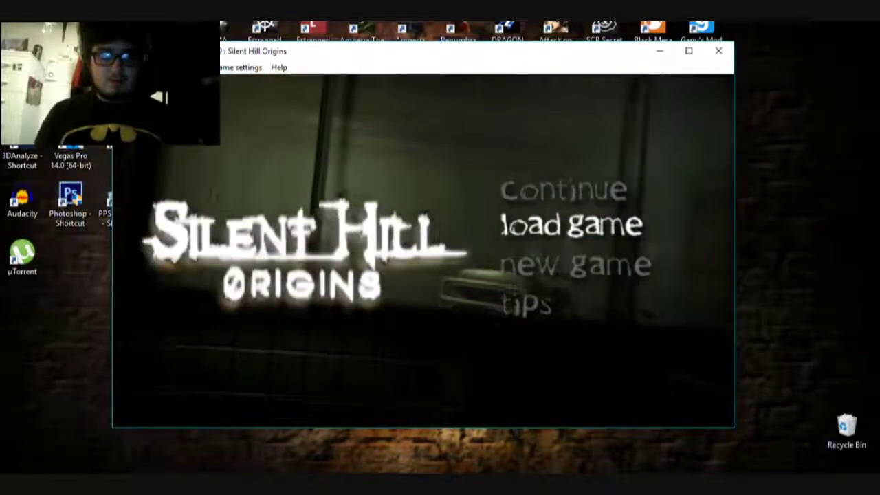
pyautogui.click(153, 66)
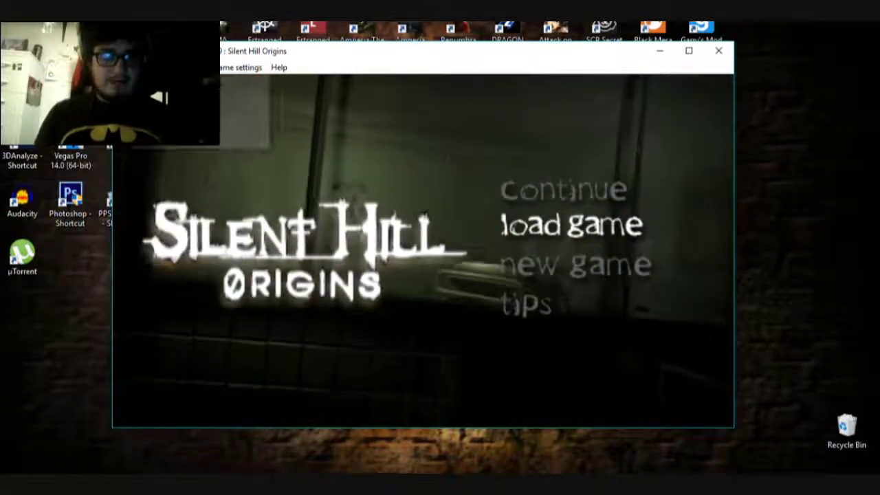
pyautogui.press('Down')
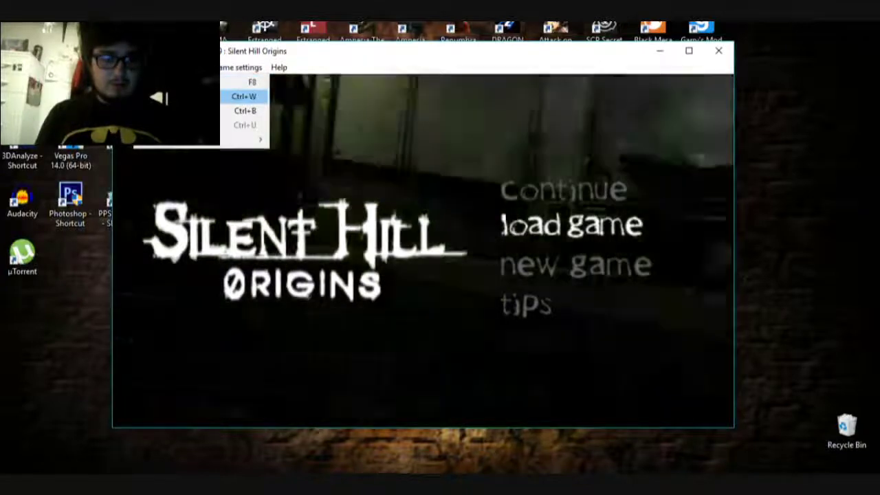
pyautogui.press('Return')
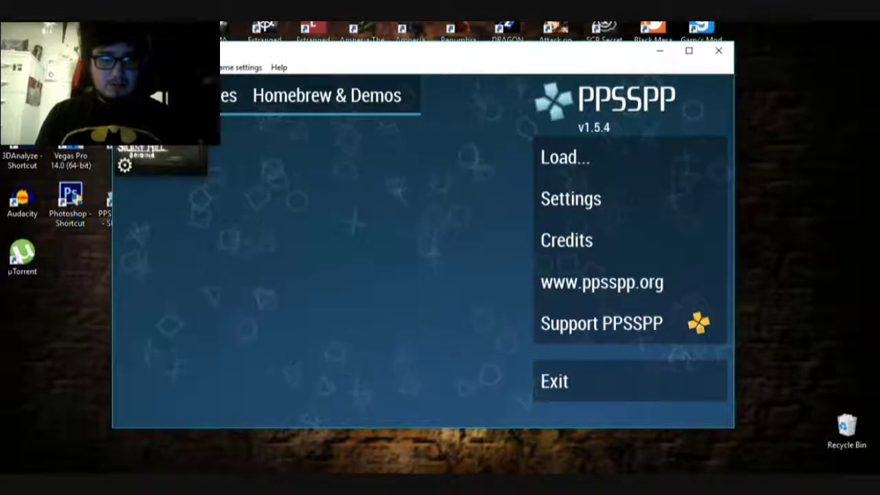
# Open the game-specific settings of Silent Hill Origins from its game information page.
pyautogui.press('Return')
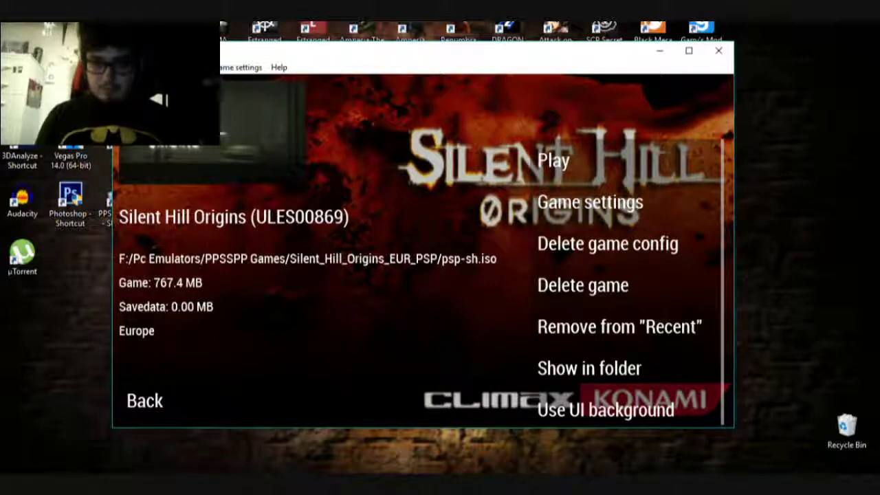
pyautogui.scroll(-1, 629, 285)
pyautogui.scroll(1, 629, 285)
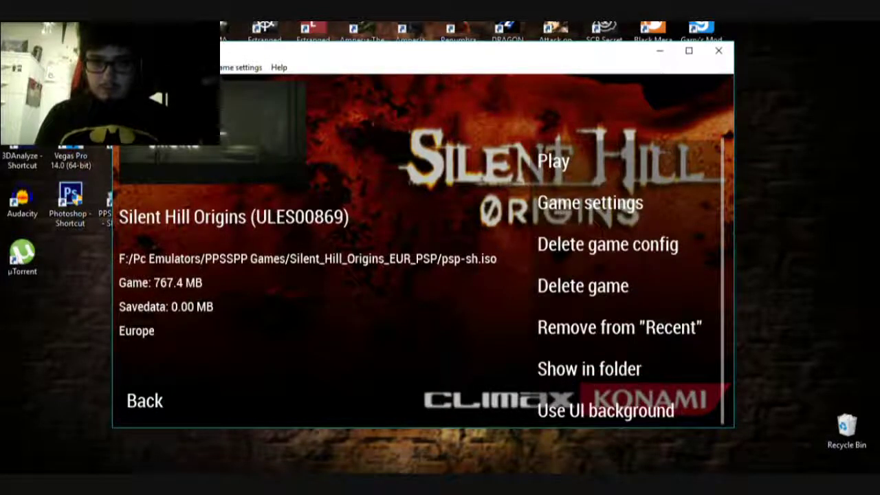
pyautogui.press('Return')
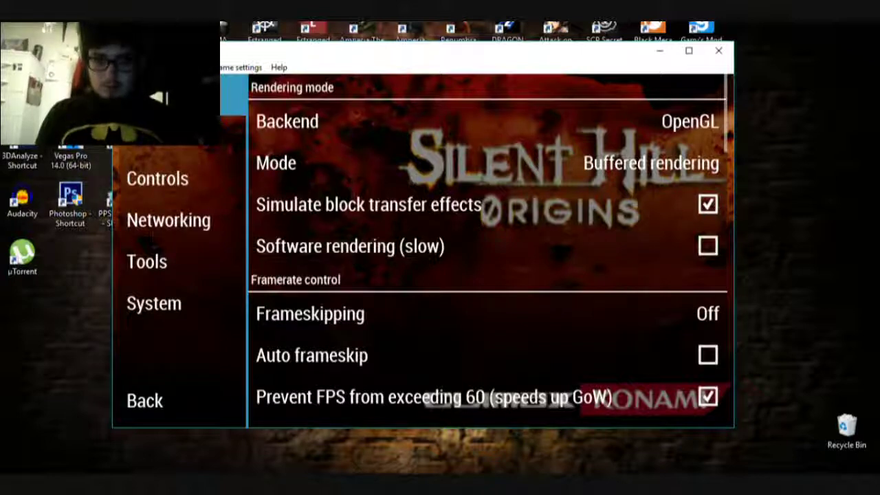
# Switch Software rendering on and back off in the rendering mode settings.
pyautogui.click(707, 245)
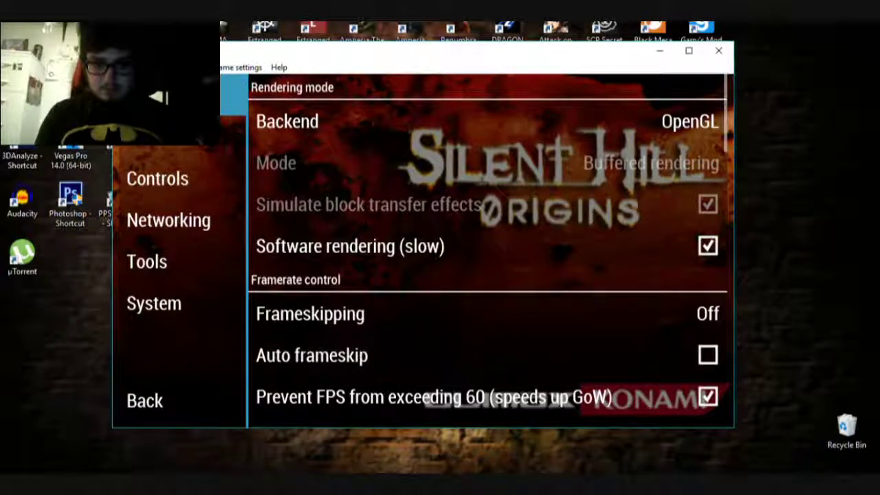
pyautogui.click(708, 246)
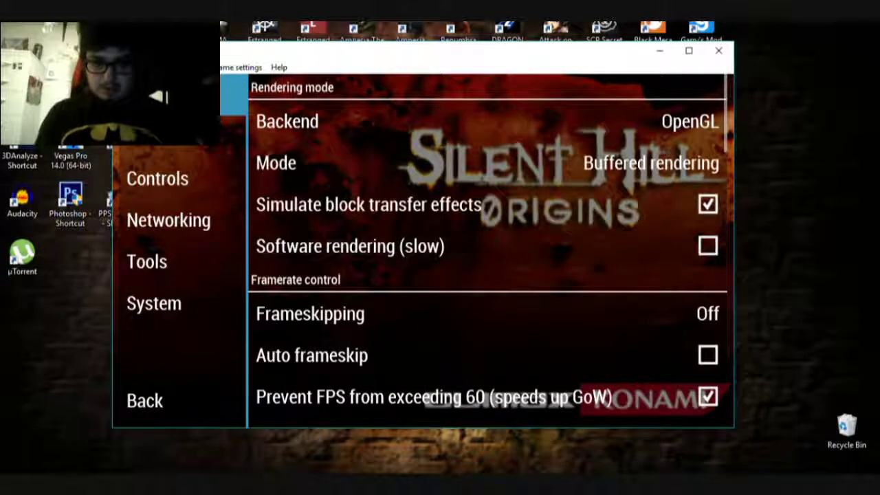
pyautogui.click(708, 246)
pyautogui.click(708, 246)
# Set anisotropic filtering to 2× in the texture filtering section of the game's graphics settings.
pyautogui.scroll(-5, 489, 248)
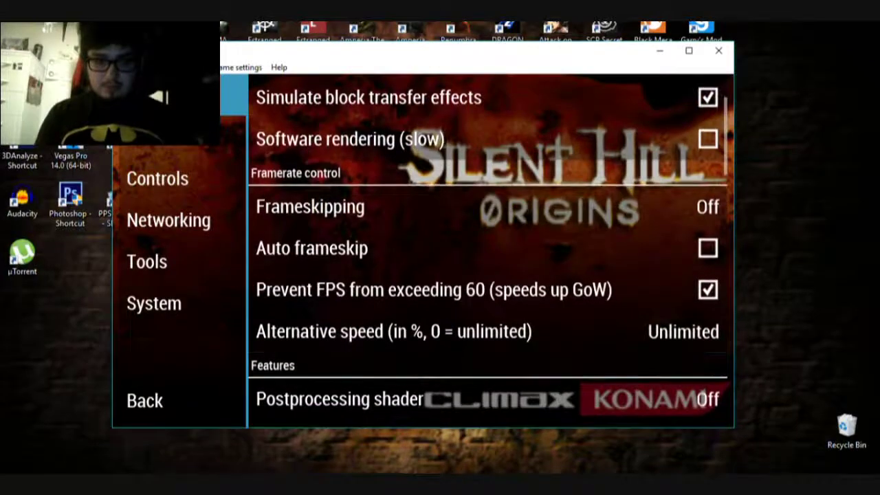
pyautogui.scroll(-2, 489, 268)
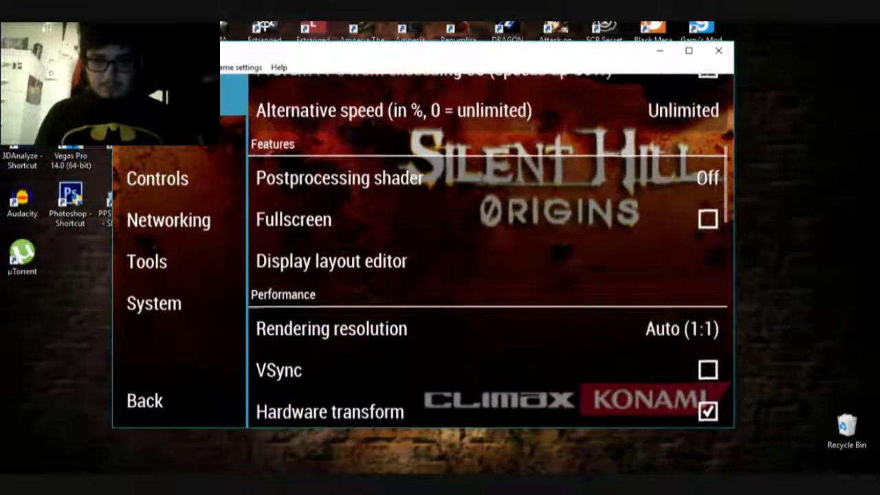
pyautogui.scroll(-2, 489, 268)
pyautogui.scroll(-3, 488, 268)
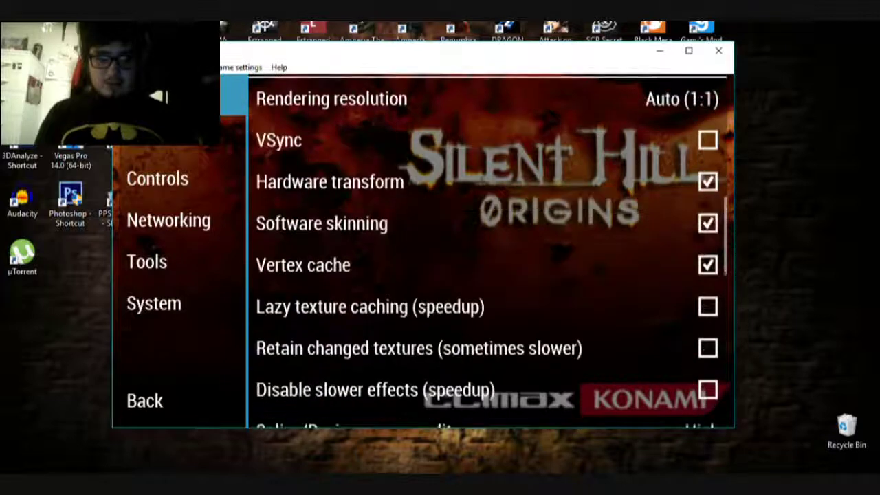
pyautogui.scroll(-1, 488, 268)
pyautogui.scroll(1, 488, 269)
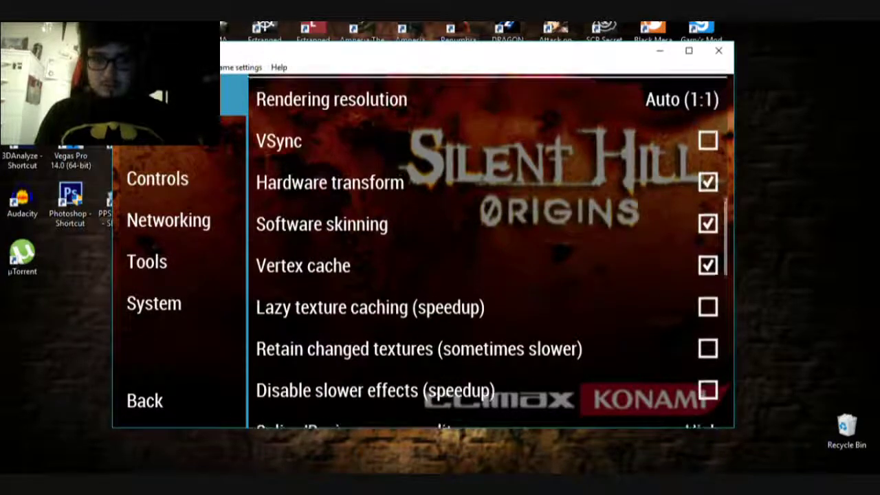
pyautogui.scroll(-3, 482, 227)
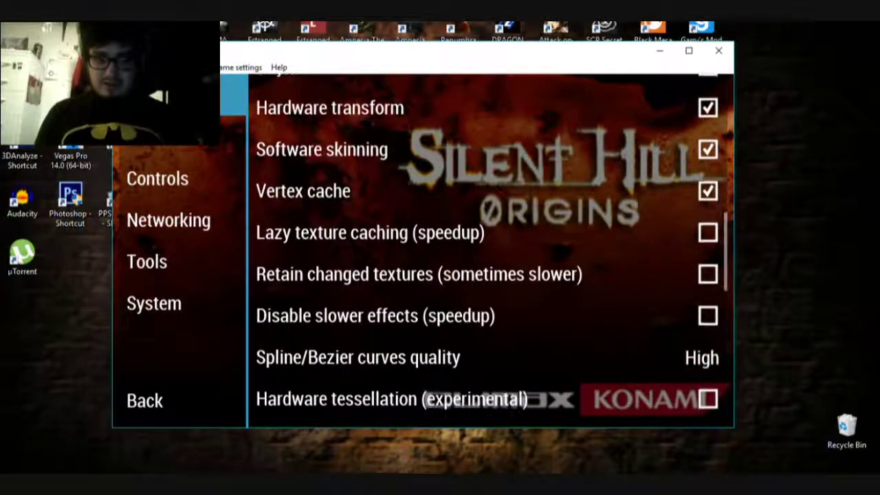
pyautogui.scroll(-3, 488, 268)
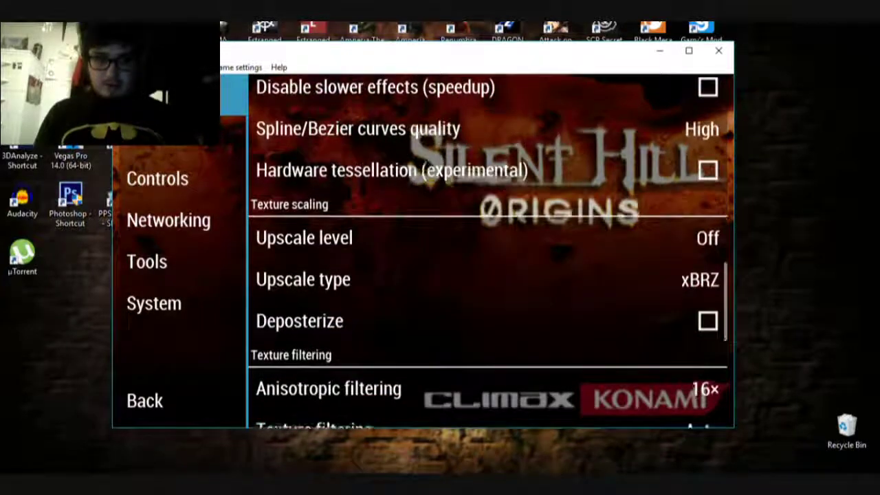
pyautogui.scroll(-1, 489, 268)
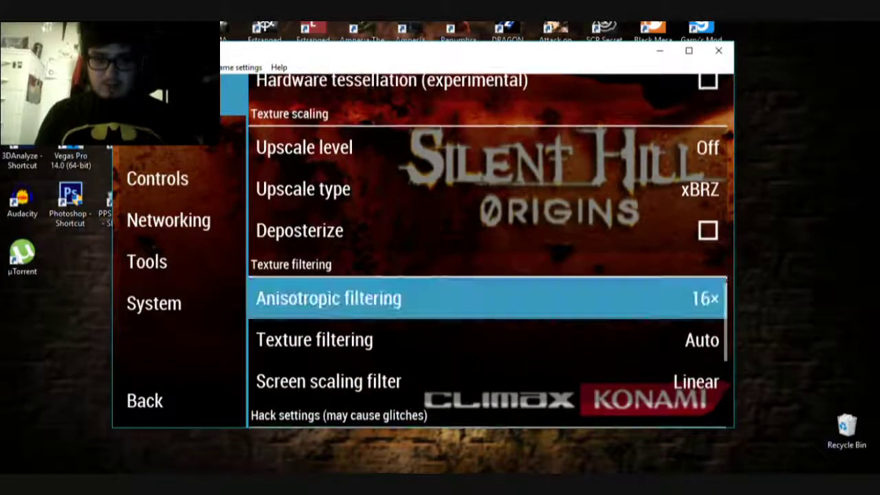
pyautogui.scroll(-2, 488, 269)
pyautogui.click(488, 165)
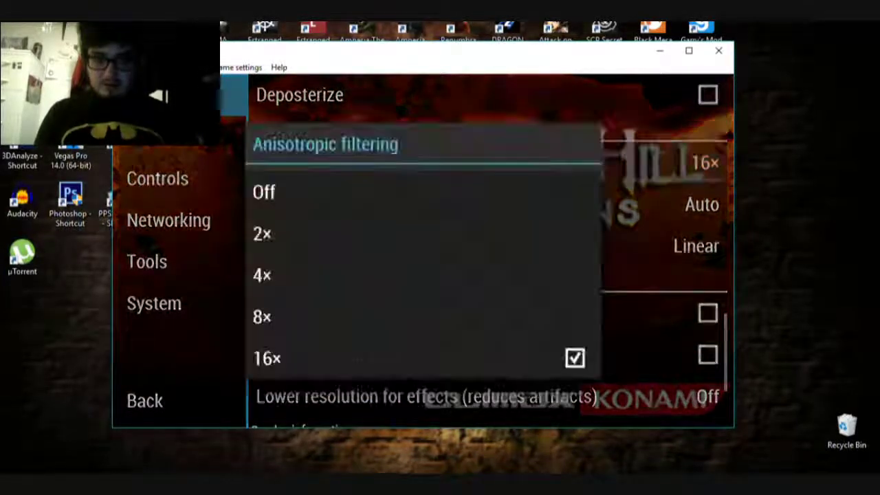
pyautogui.click(309, 234)
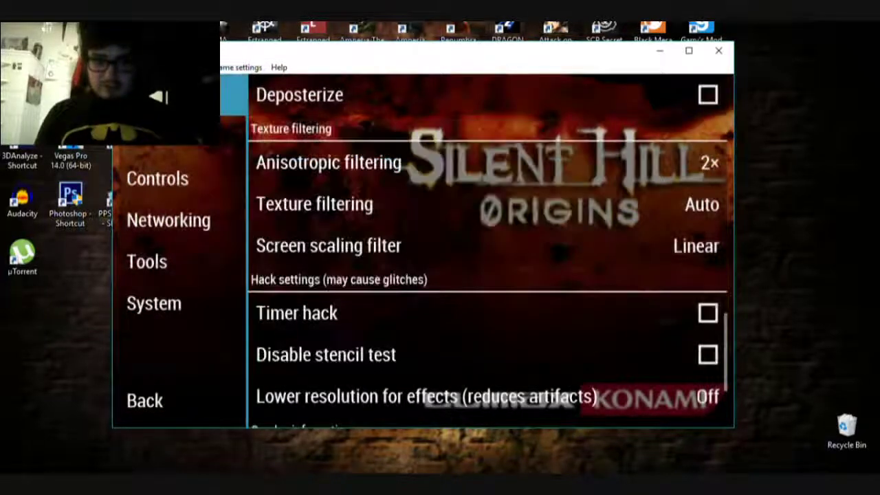
# Examine the texture filtering choices and the hack, overlay and debugging settings of the game.
pyautogui.click(314, 204)
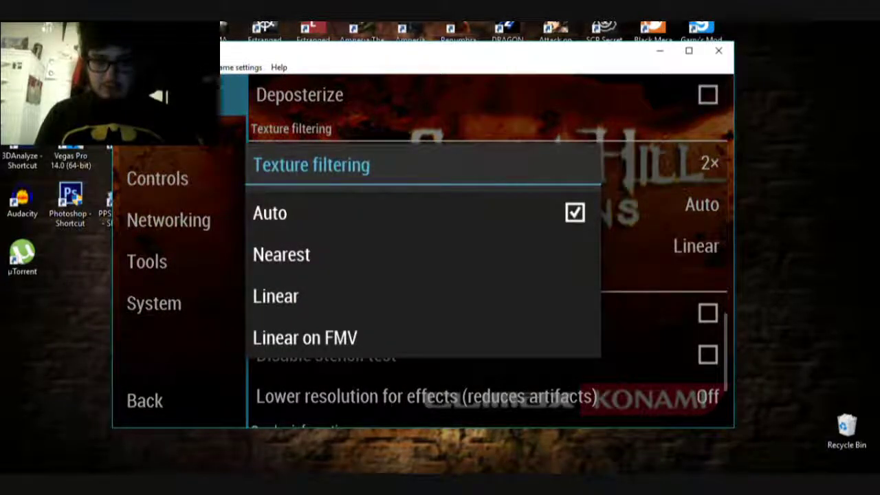
pyautogui.press('Escape')
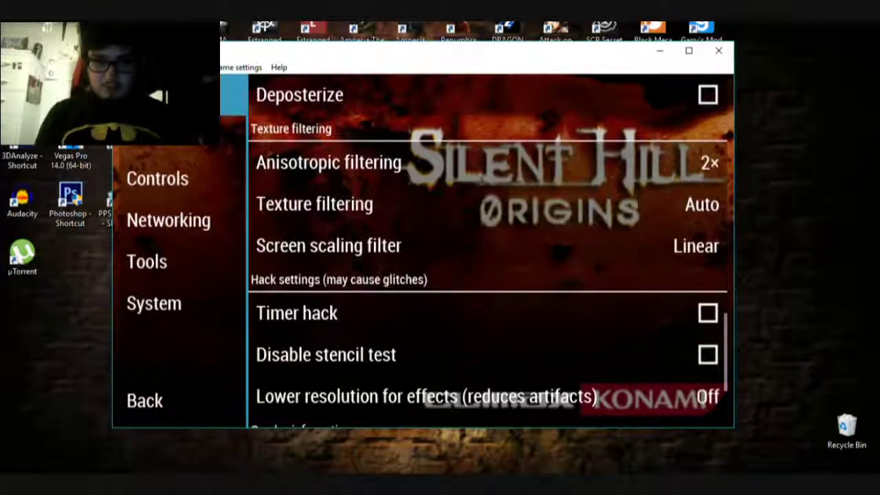
pyautogui.scroll(-4, 489, 251)
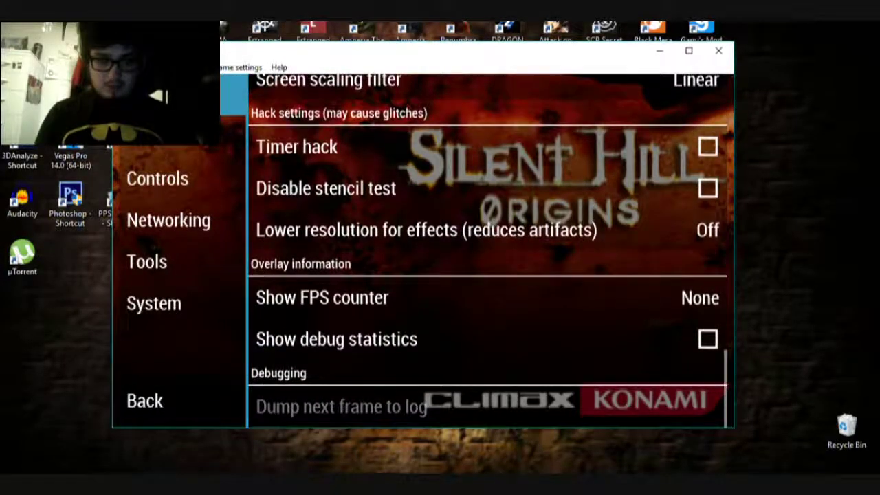
# Look at the game's System settings and return to the emulator's main screen.
pyautogui.click(182, 303)
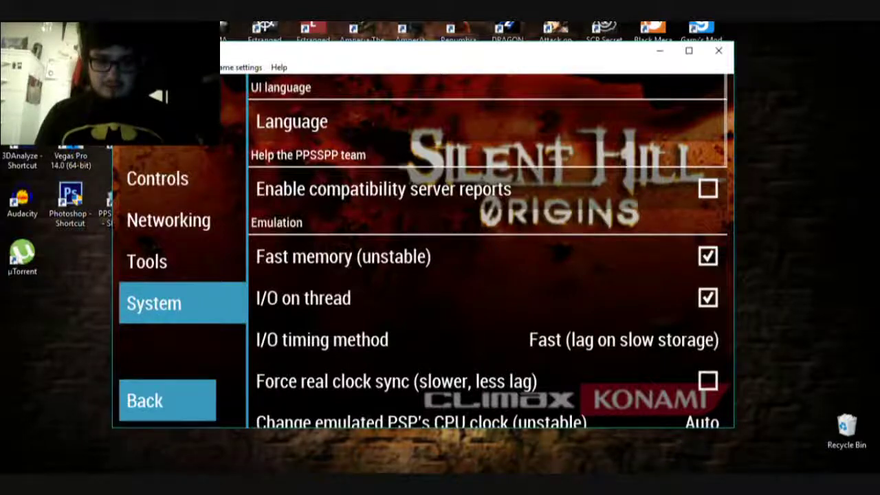
pyautogui.click(145, 401)
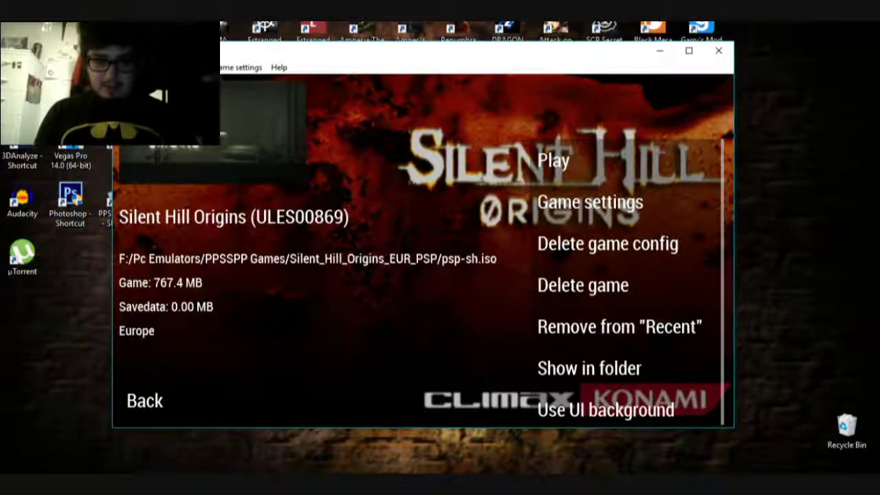
pyautogui.click(145, 401)
# Examine the list of available savestate slots and close it.
pyautogui.click(128, 67)
pyautogui.press('Down')
pyautogui.press('Up')
pyautogui.press('Right')
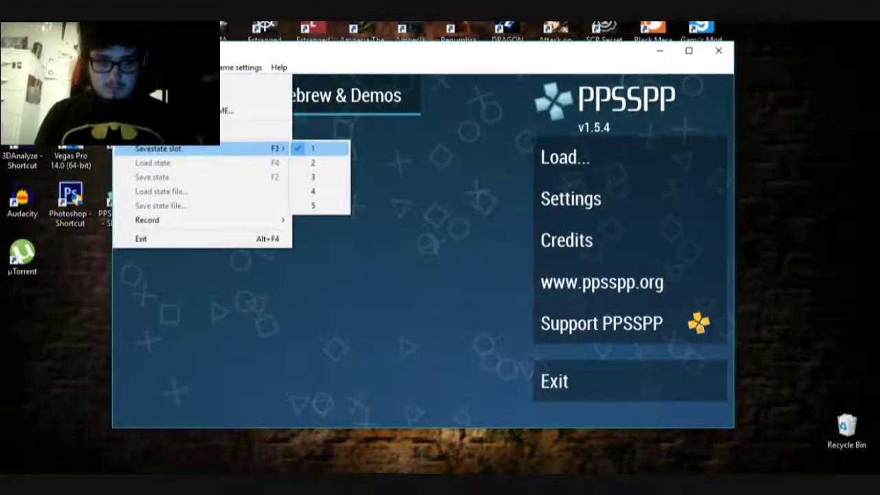
pyautogui.press('Return')
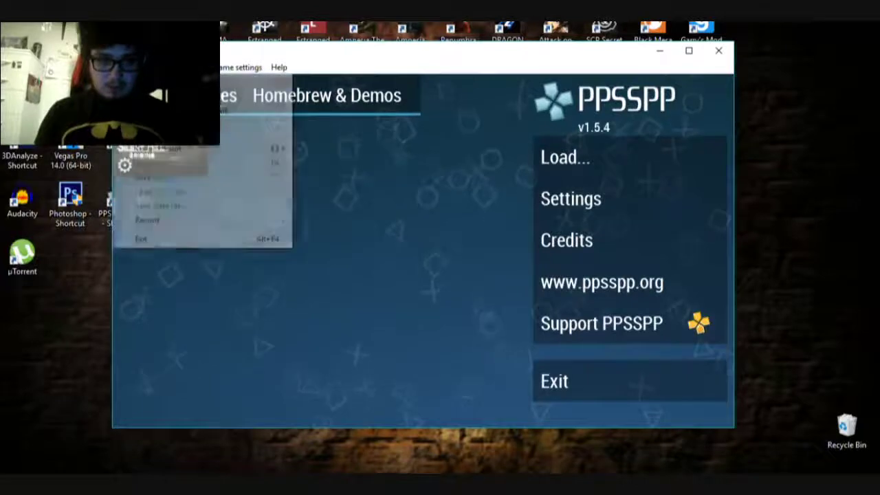
pyautogui.press('Right')
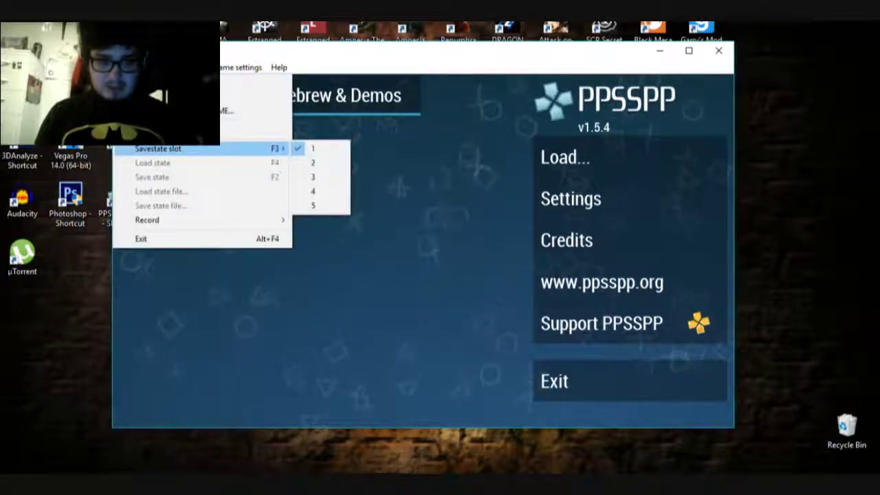
pyautogui.press('Return')
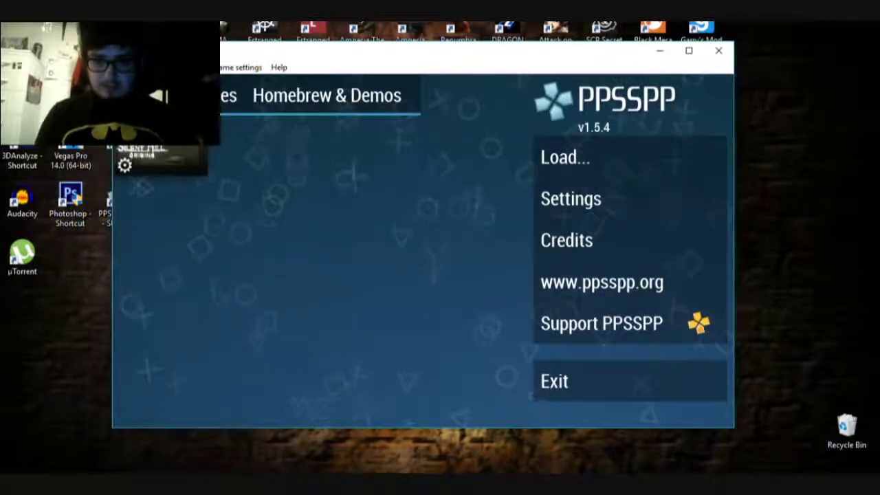
# Show the games browser with its drive list and switch the layout to list view and back to grid view.
pyautogui.click(228, 96)
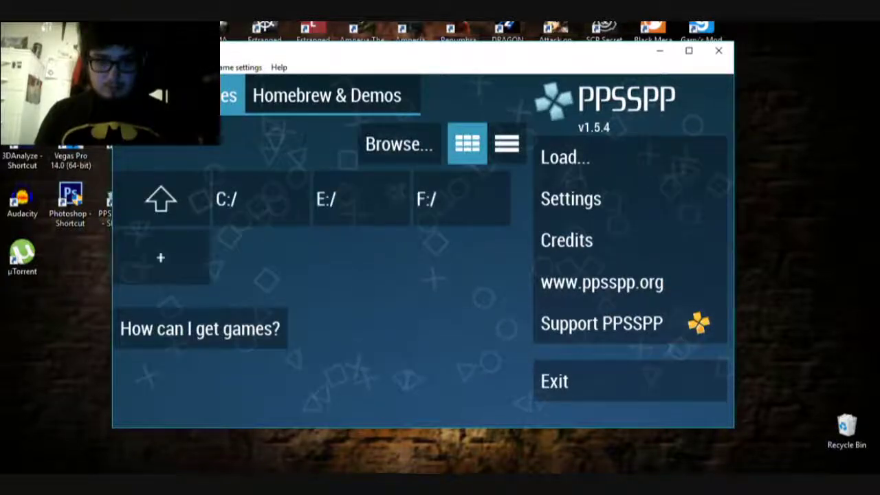
pyautogui.click(507, 144)
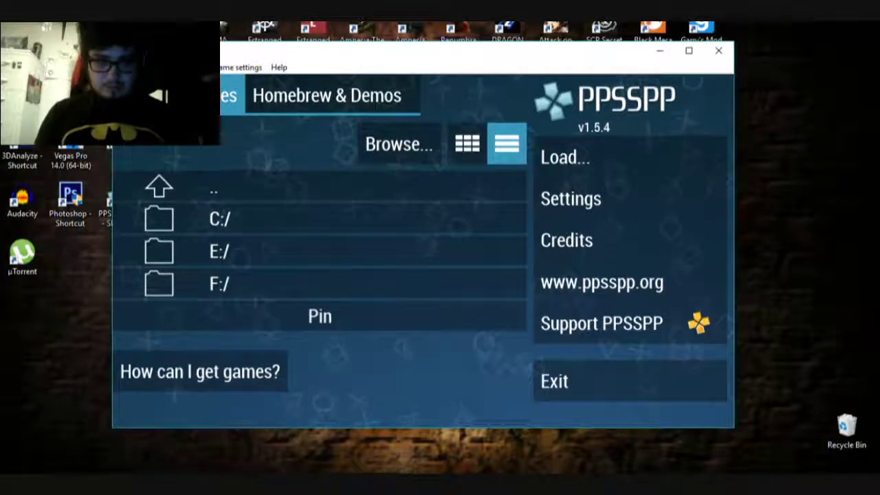
pyautogui.press('Left')
pyautogui.press('Return')
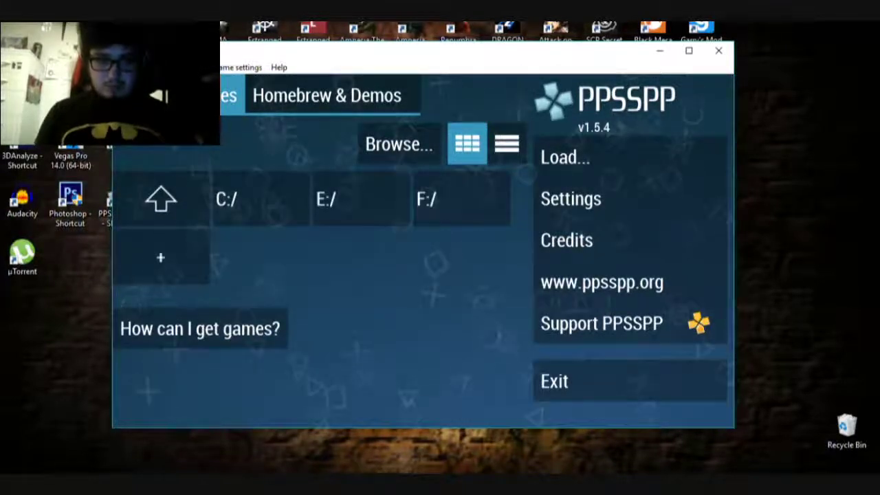
# View the Homebrew & Demos page and return to the games browser.
pyautogui.press('q')
pyautogui.press('w')
pyautogui.press('w')
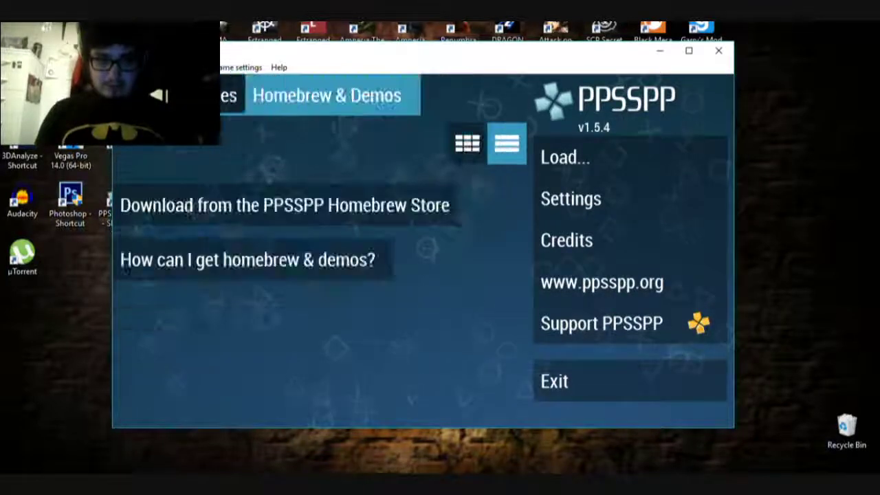
pyautogui.press('Left')
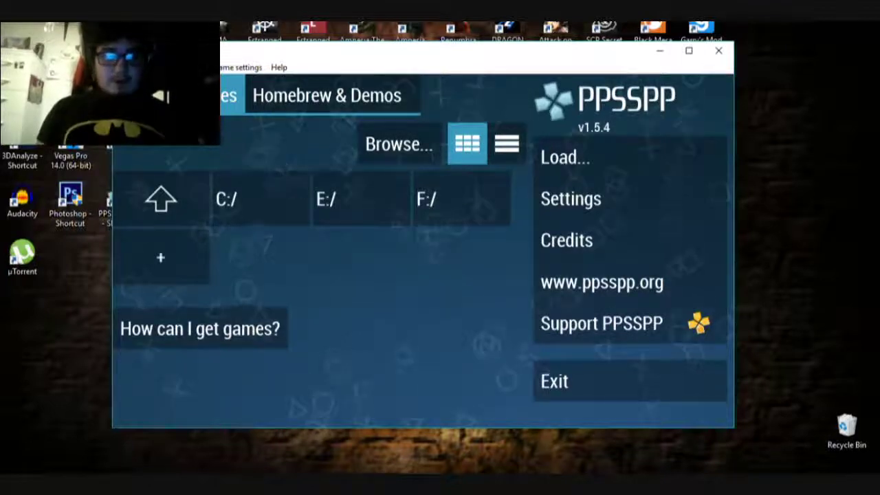
# Switch to the web browser's downloads window, look through the list and open the folder containing Spider-Man.2.EUR.MULTI5.PSP-PGS.rar.
pyautogui.moveTo(140, 484)
pyautogui.click(206, 430)
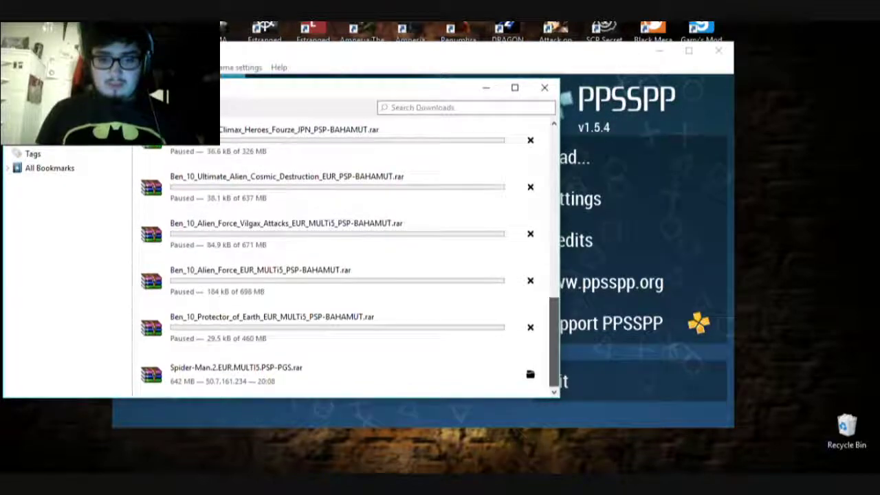
pyautogui.scroll(10, 344, 261)
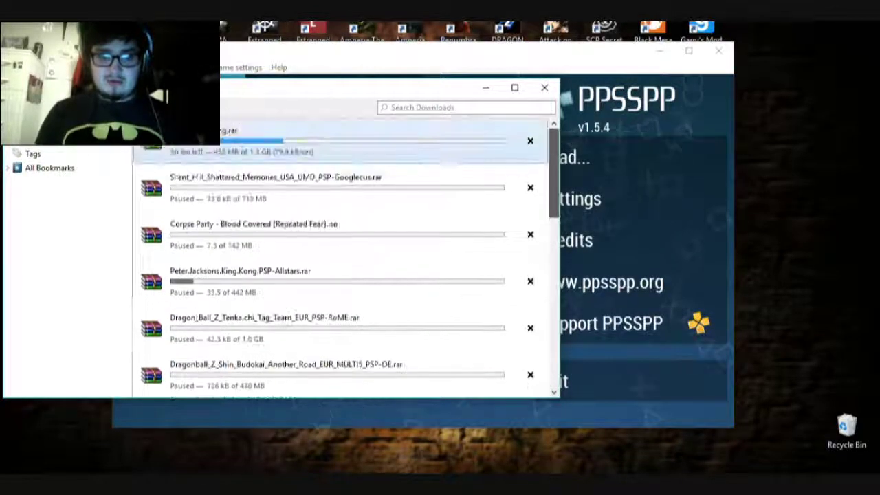
pyautogui.scroll(-10, 343, 261)
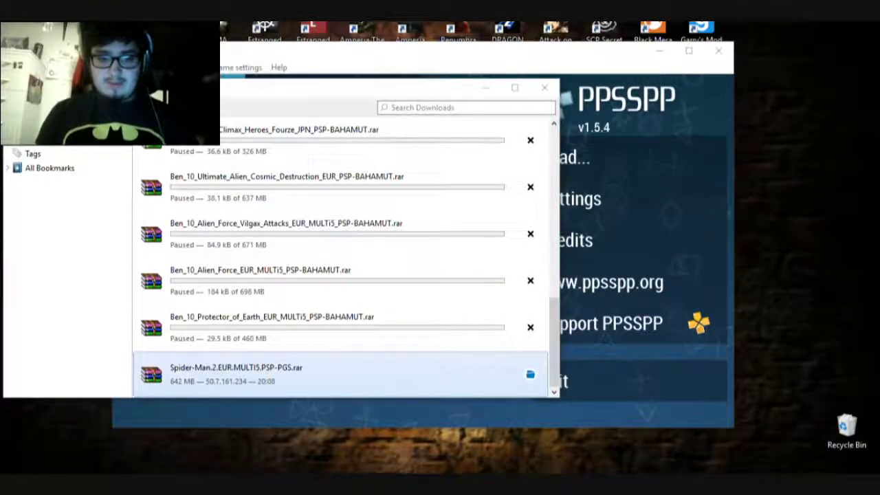
pyautogui.click(530, 375)
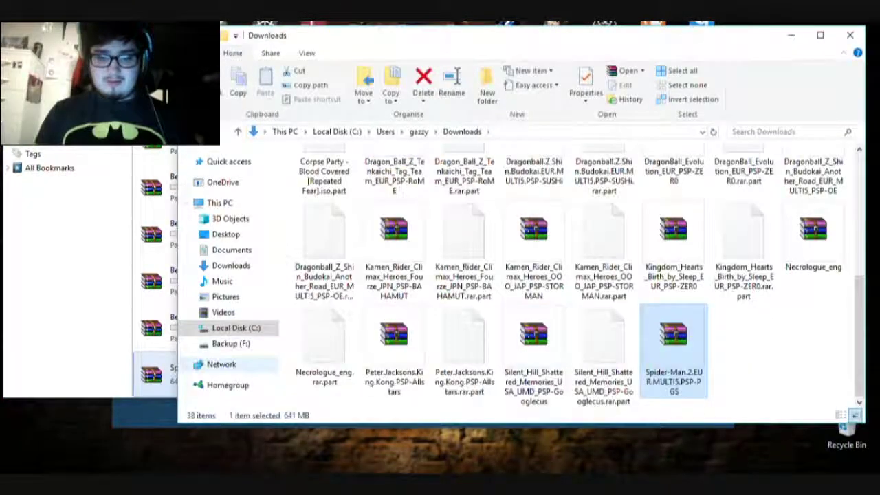
# Return to the downloads window and clear the finished downloads from its list.
pyautogui.click(153, 372)
pyautogui.rightClick(170, 385)
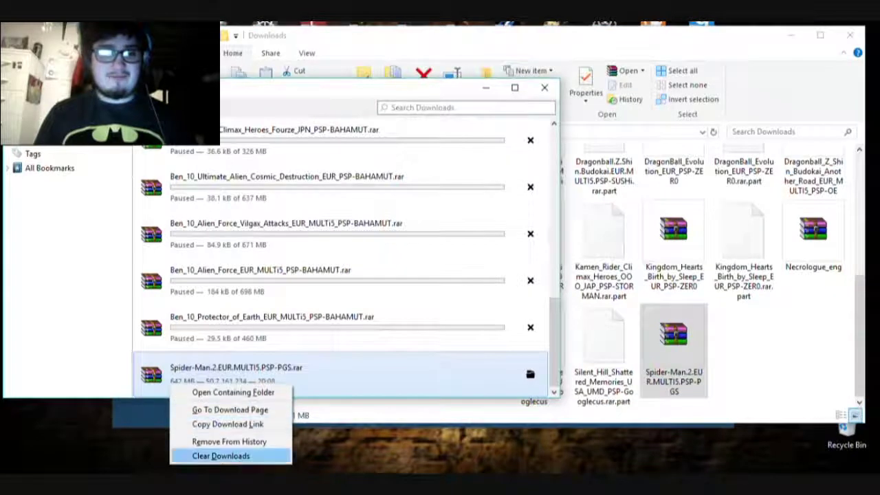
pyautogui.click(221, 456)
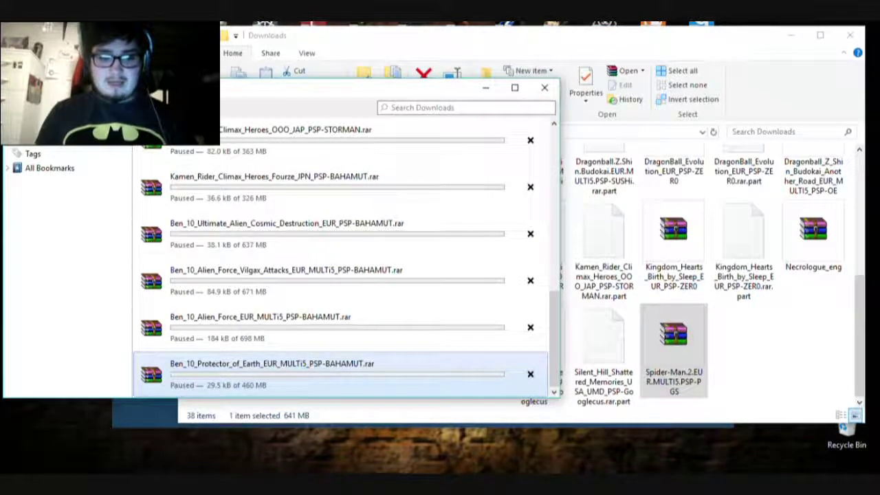
# Resume the paused download Ben_10_Protector_of_Earth_EUR_MULTi5_PSP-BAHAMUT.rar and close the downloads window.
pyautogui.moveTo(554, 357); pyautogui.dragTo(554, 194)
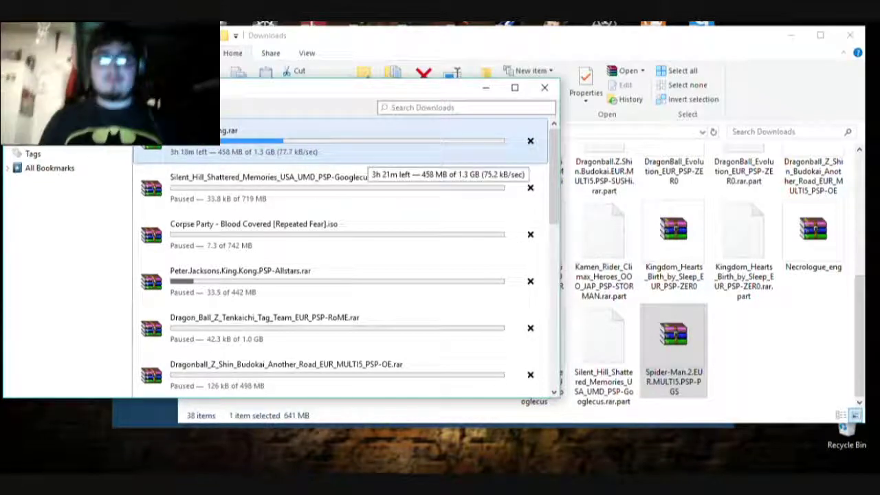
pyautogui.moveTo(554, 192); pyautogui.dragTo(554, 355)
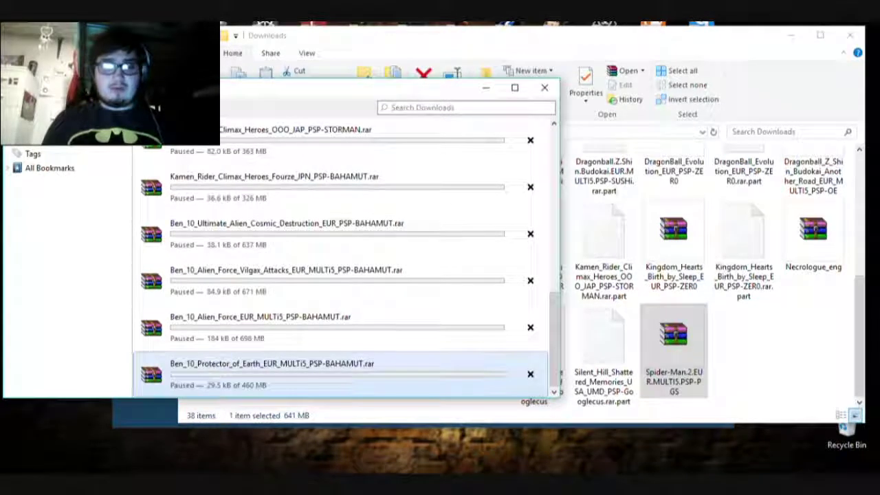
pyautogui.rightClick(345, 386)
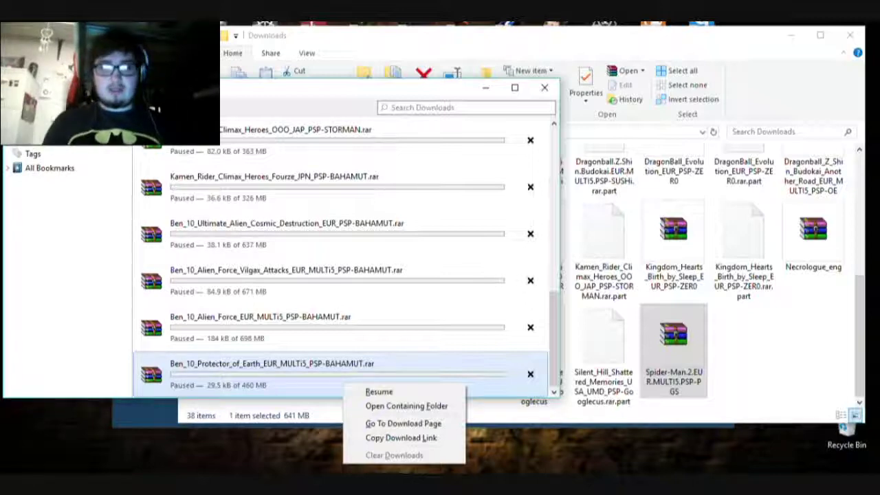
pyautogui.click(379, 392)
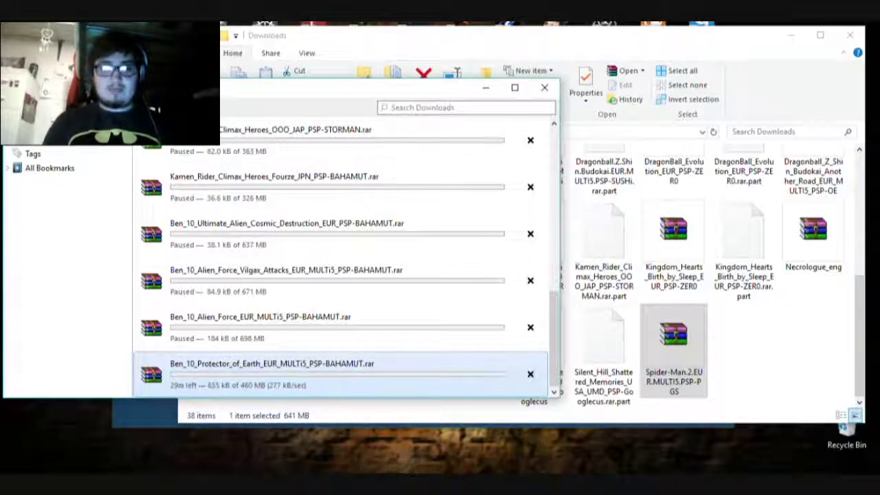
pyautogui.moveTo(554, 337)
pyautogui.mouseDown()
pyautogui.moveTo(553, 218)
pyautogui.moveTo(553, 337)
pyautogui.mouseUp()
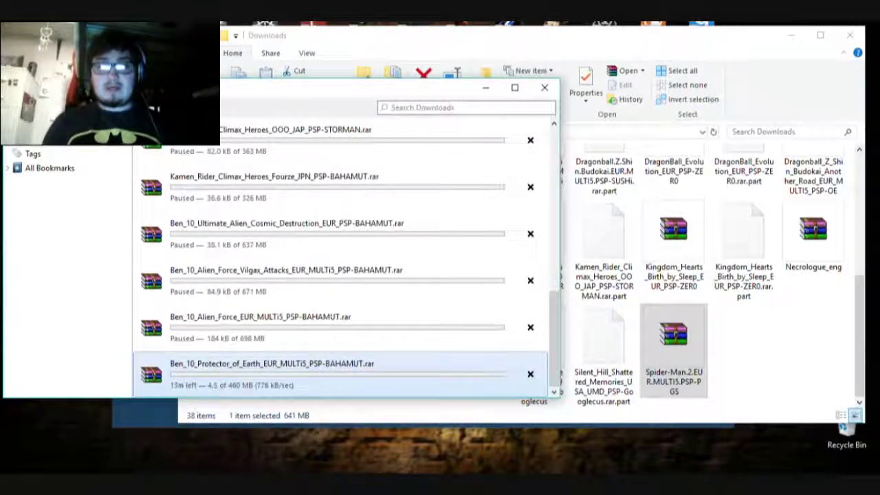
pyautogui.click(544, 87)
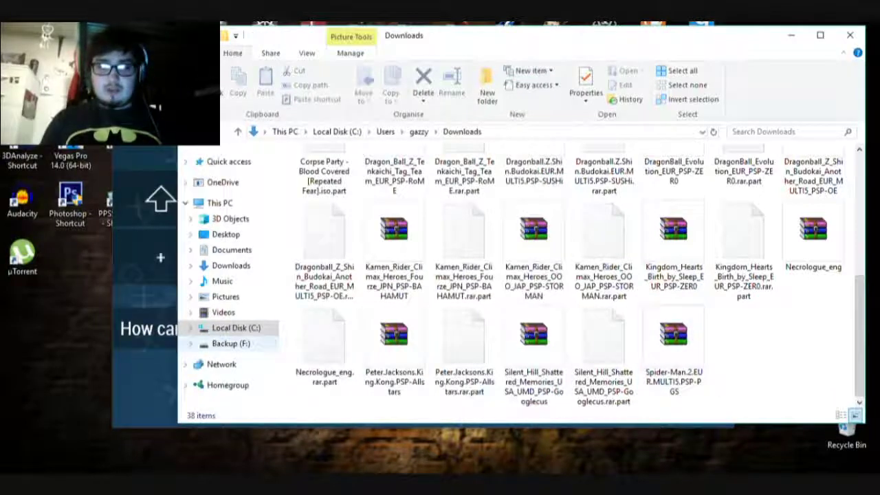
# Open the Backup (F:) drive in a new window and go to the PPSSPP Games folder inside Pc Emulators.
pyautogui.rightClick(246, 343)
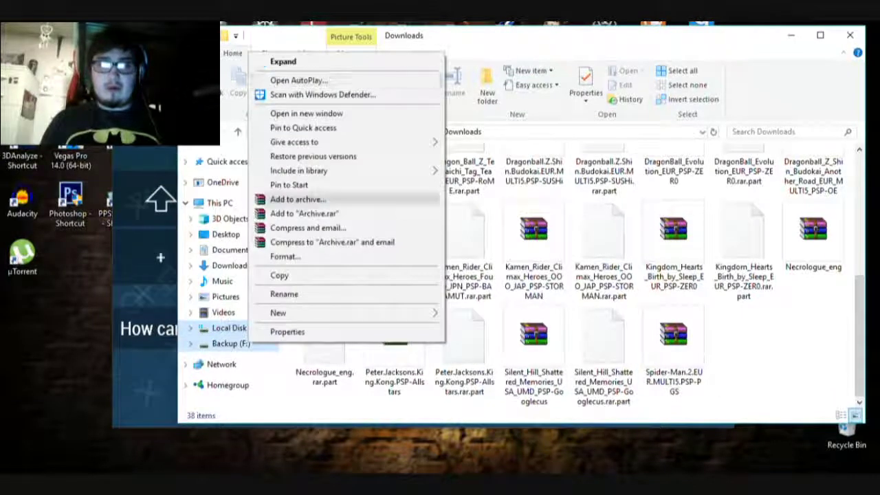
pyautogui.click(306, 112)
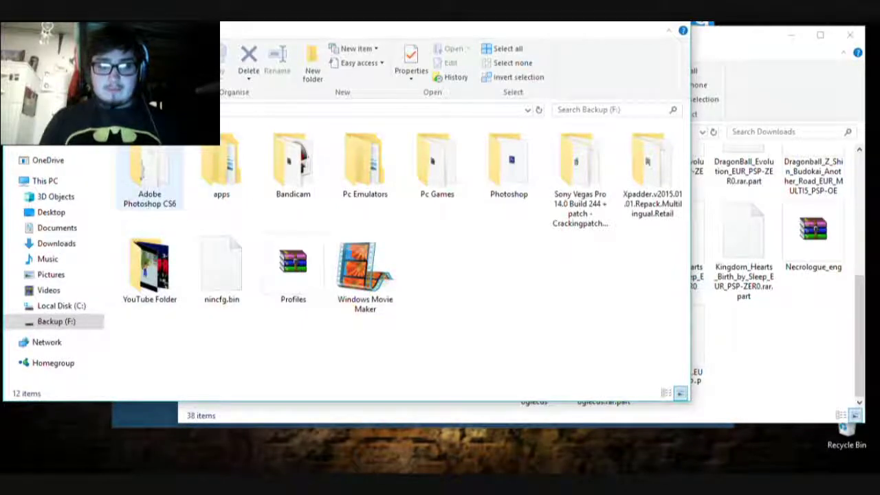
pyautogui.click(144, 187)
pyautogui.click(579, 175)
pyautogui.doubleClick(509, 169)
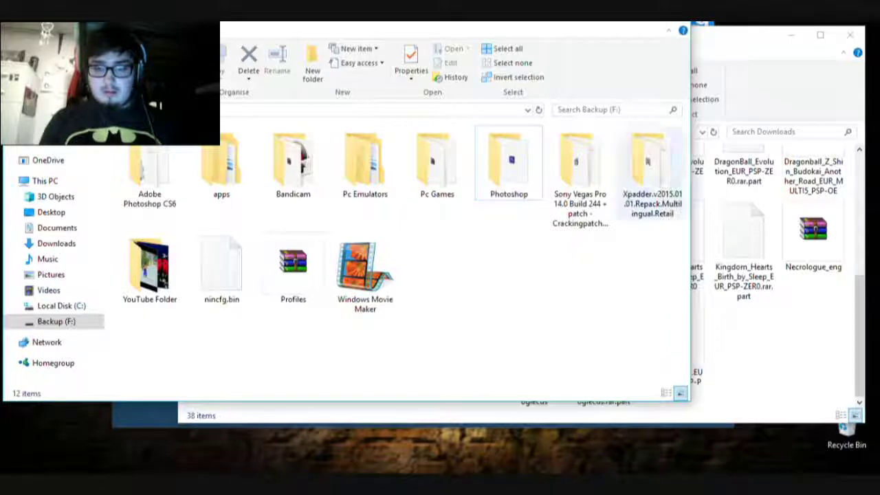
pyautogui.click(652, 172)
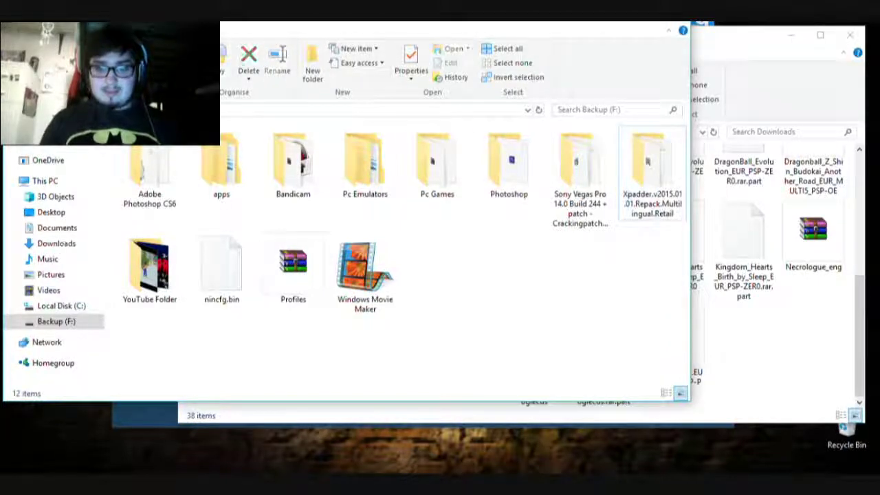
pyautogui.click(365, 165)
pyautogui.doubleClick(365, 165)
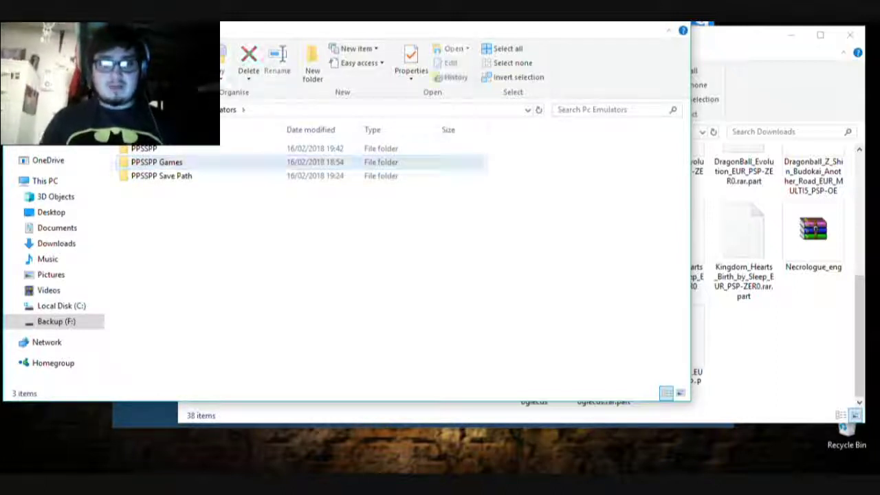
pyautogui.click(180, 176)
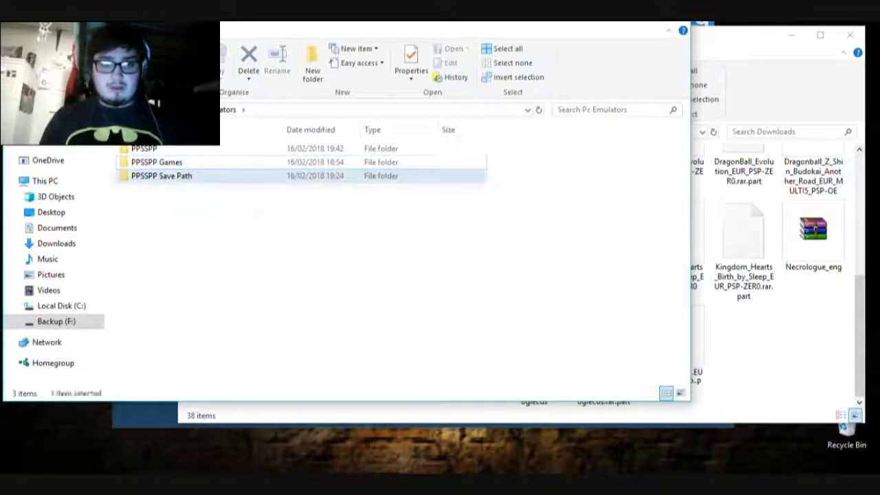
pyautogui.click(181, 162)
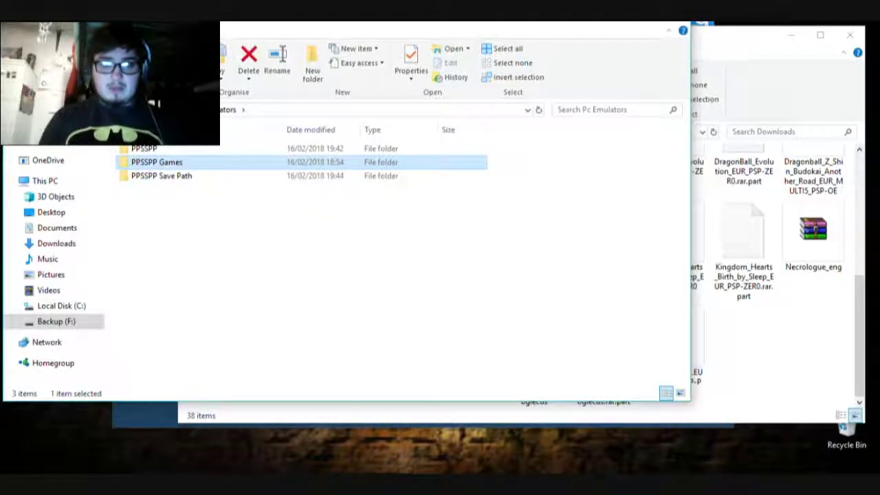
pyautogui.doubleClick(145, 162)
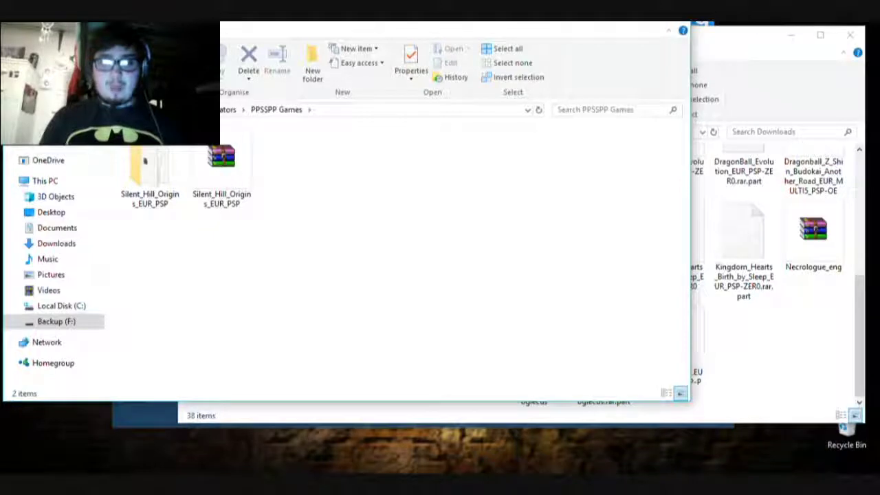
# Copy the Spider-Man.2.EUR.MULTI5.PSP-PGS archive from Downloads into the PPSSPP Games folder.
pyautogui.click(221, 169)
pyautogui.press('Escape')
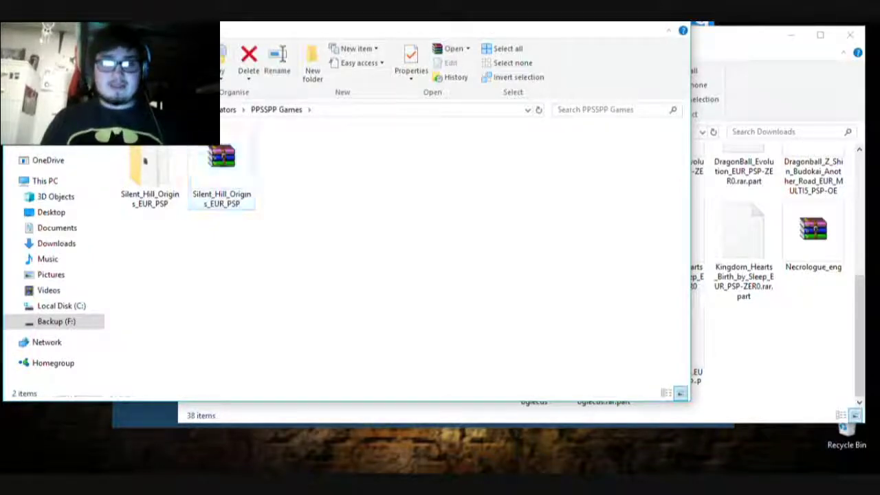
pyautogui.click(699, 341)
pyautogui.moveTo(673, 340); pyautogui.dragTo(151, 290)
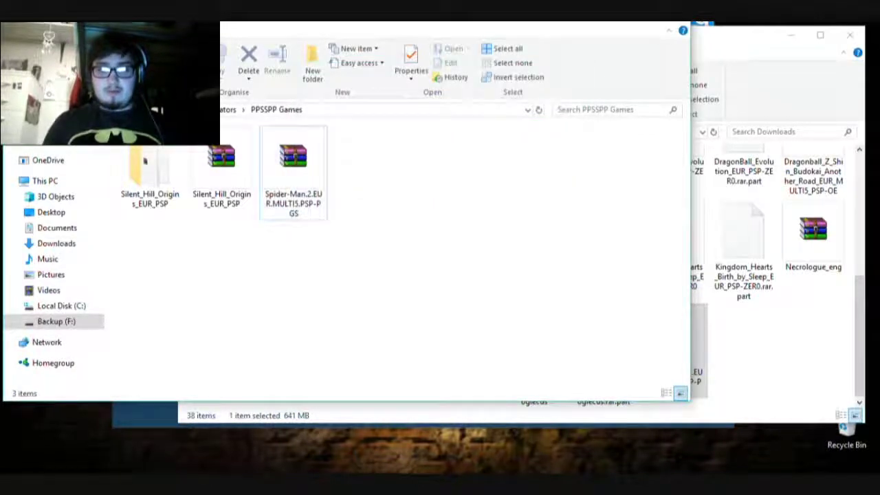
# Open the copied Spider-Man.2.EUR.MULTI5.PSP-PGS archive and extract its folder into PPSSPP Games.
pyautogui.click(757, 351)
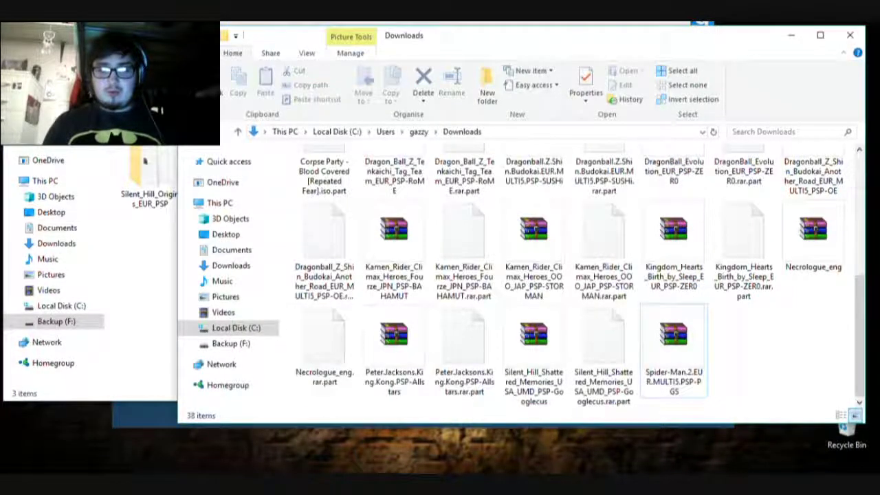
pyautogui.hotkey('alt', 'Tab')
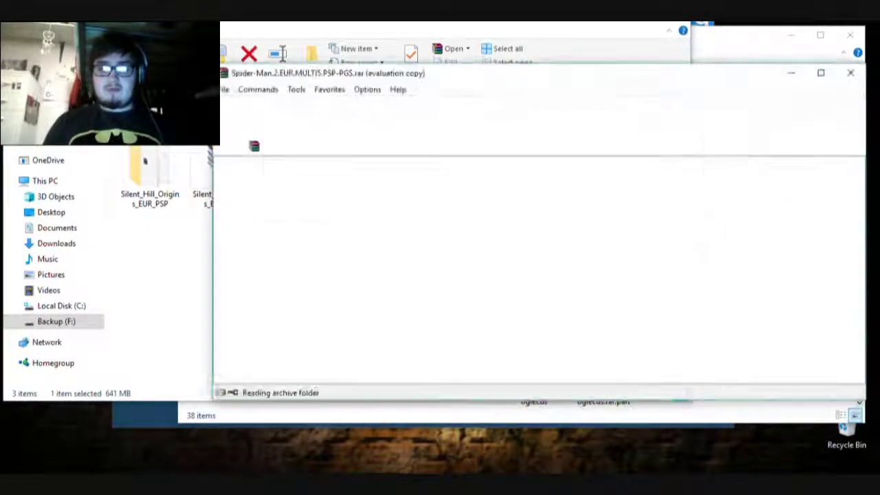
pyautogui.press('Down')
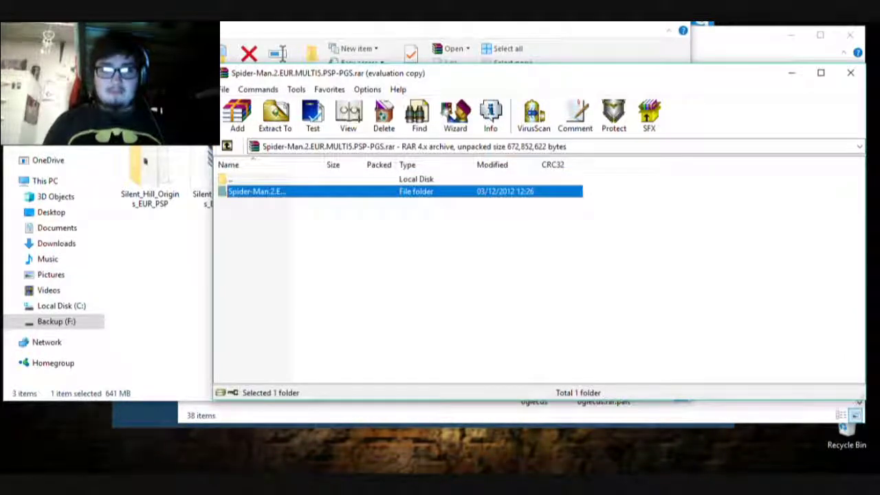
pyautogui.hotkey('alt', 'w')
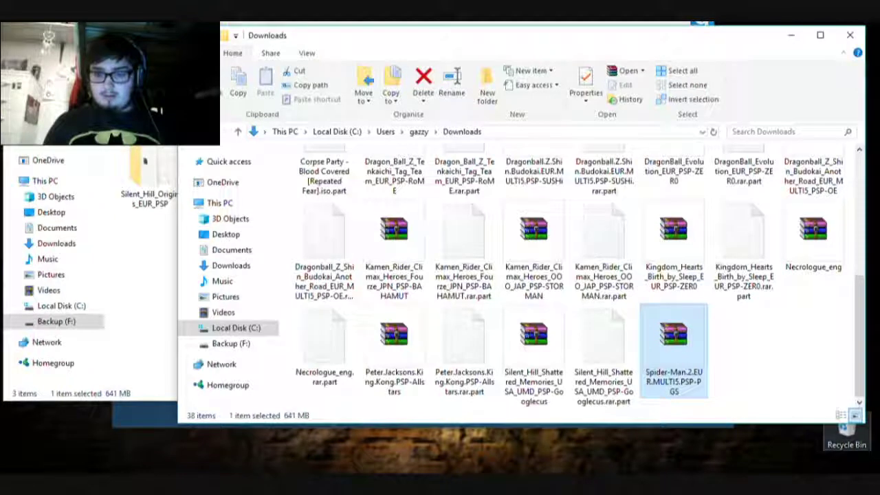
pyautogui.click(846, 433)
pyautogui.click(770, 351)
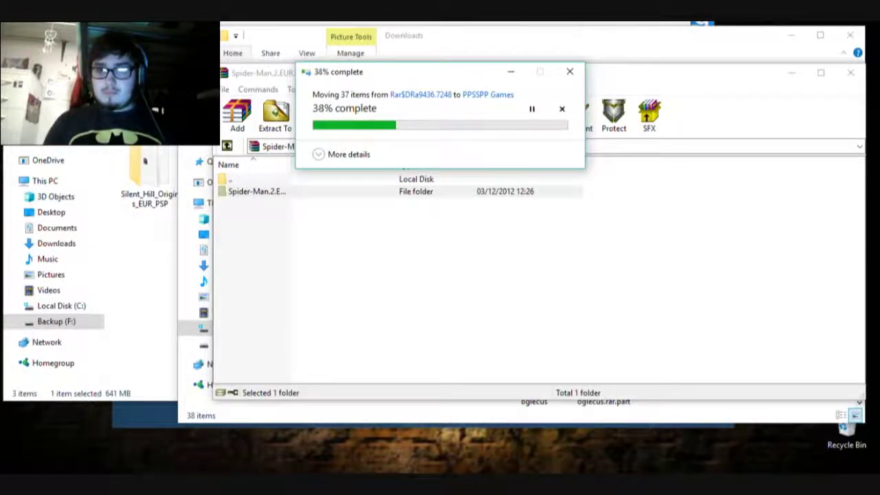
# Move the original Spider-Man.2.EUR.MULTI5.PSP-PGS archive from Downloads to the Recycle Bin and close the Downloads window.
pyautogui.hotkey('alt', 'Tab')
pyautogui.click(673, 349)
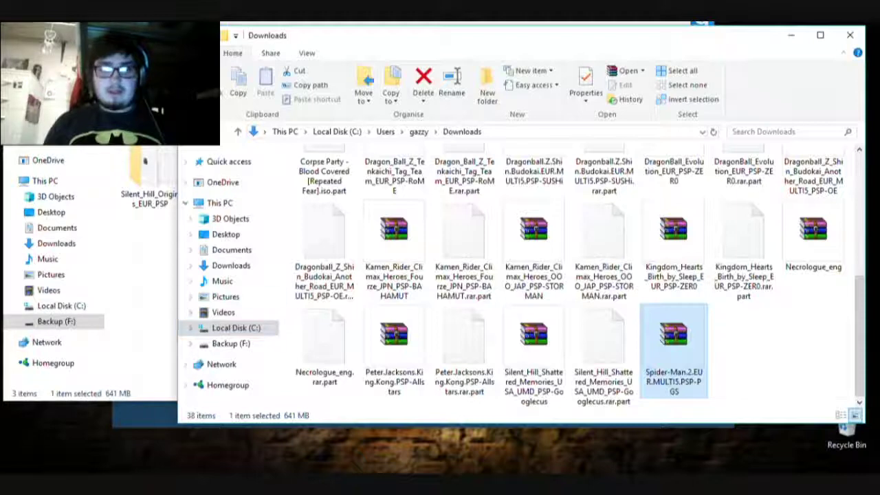
pyautogui.click(750, 349)
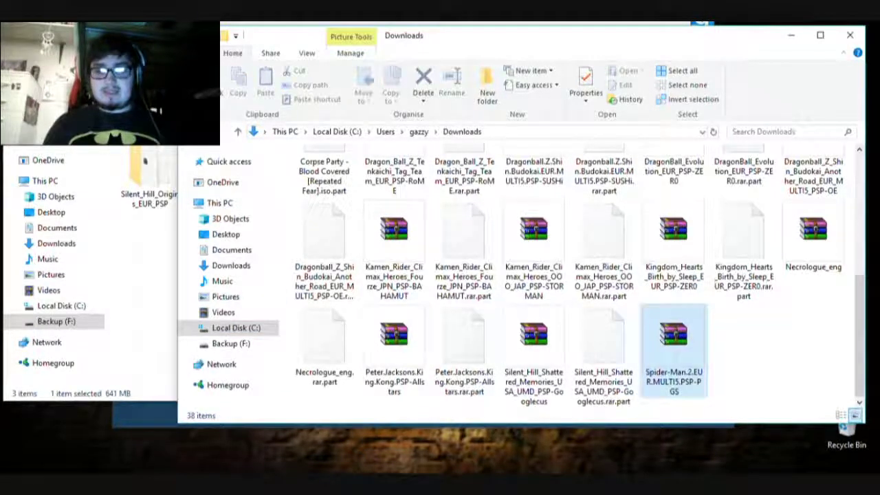
pyautogui.moveTo(674, 337); pyautogui.dragTo(846, 421)
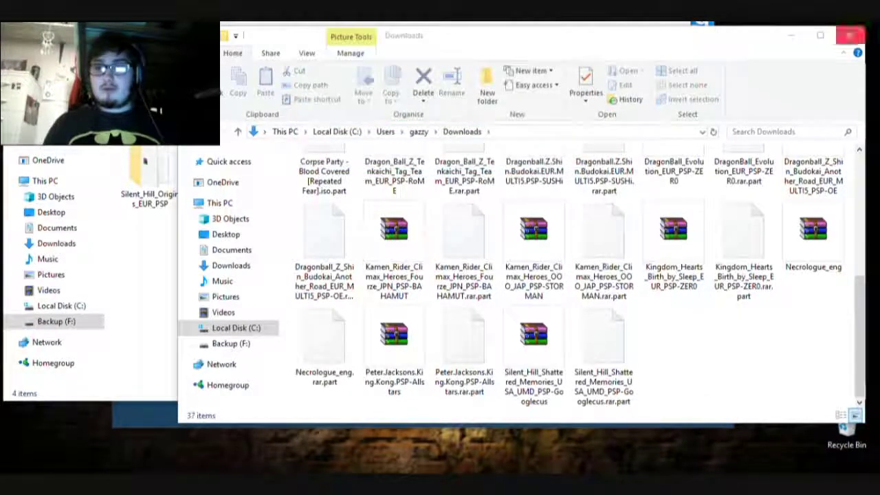
pyautogui.click(850, 35)
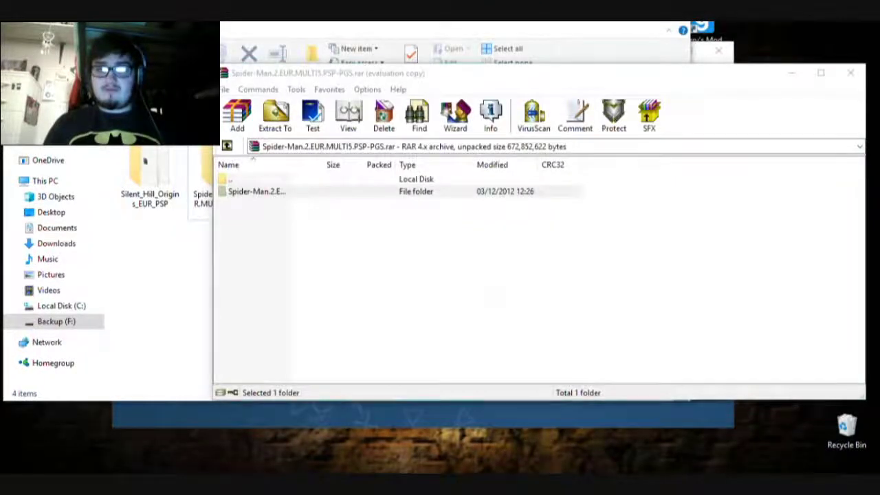
# Close the archive window, open the extracted Spider-Man.2.EUR.MULTI5.PSP-PGS folder and look through its files.
pyautogui.press('Escape')
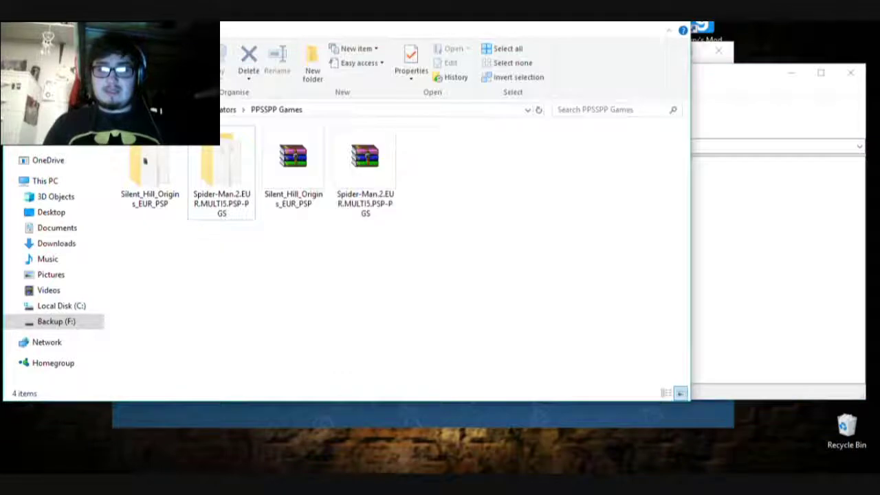
pyautogui.hotkey('alt', 'Tab')
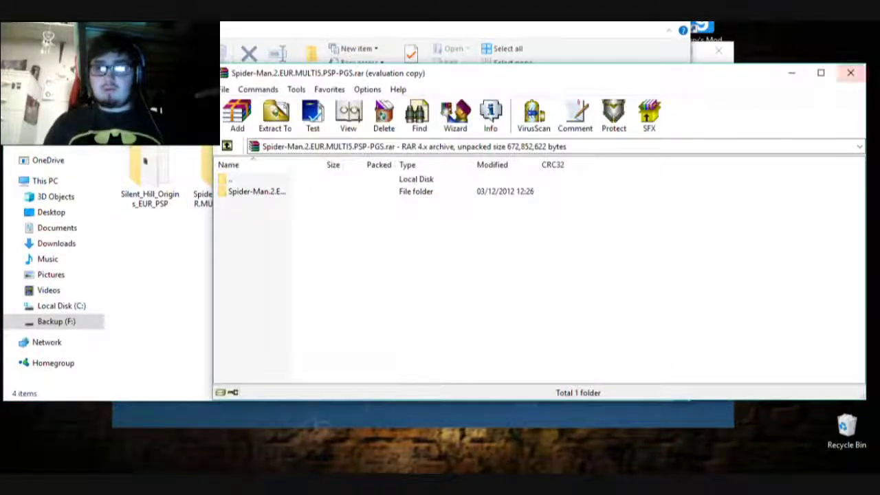
pyautogui.press('Escape')
pyautogui.press('Left')
pyautogui.press('Left')
pyautogui.press('Return')
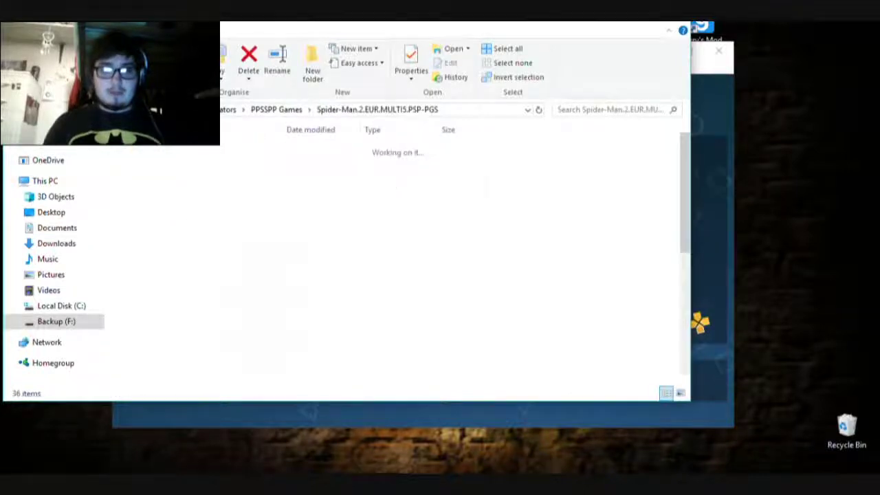
pyautogui.scroll(-6, 619, 165)
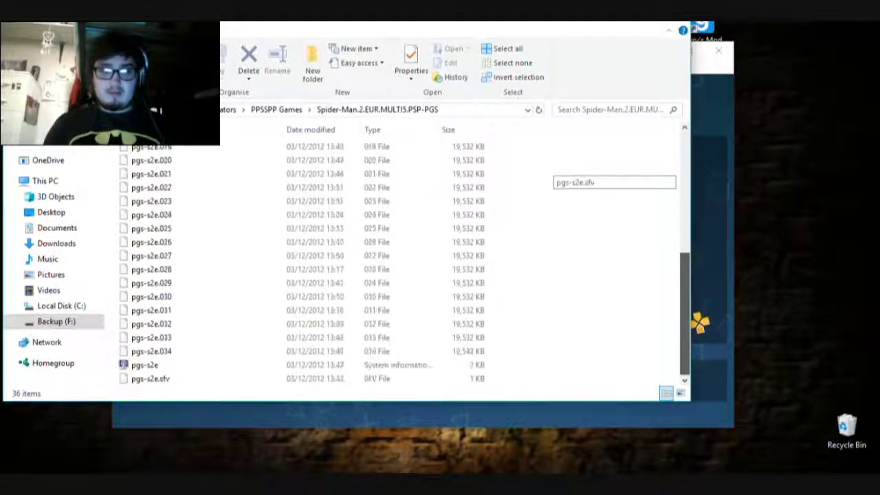
pyautogui.scroll(6, 619, 165)
pyautogui.click(145, 149)
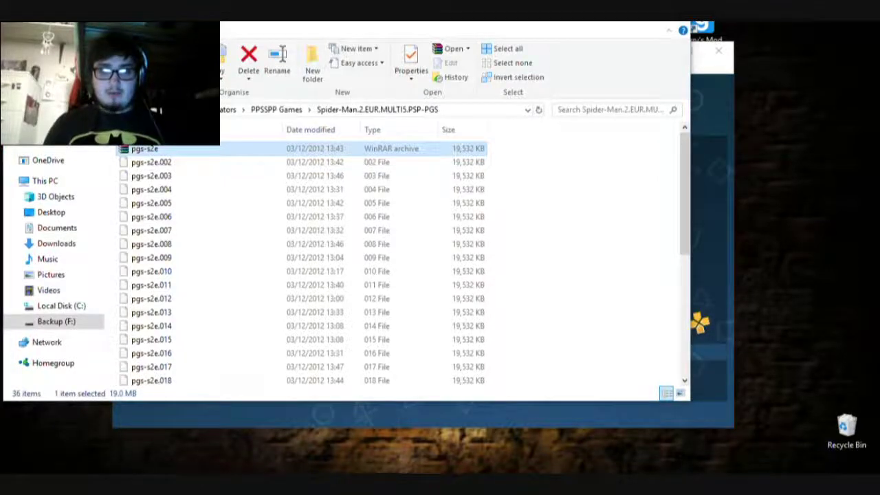
pyautogui.press('Return')
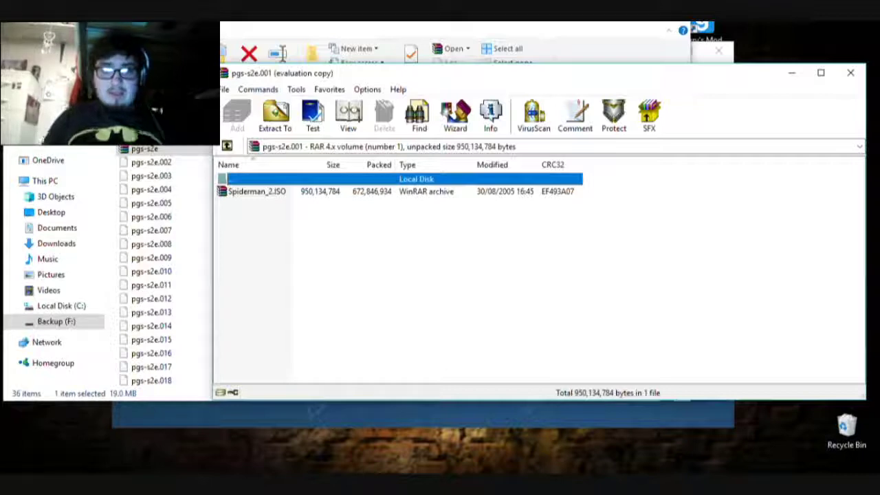
pyautogui.press('Down')
pyautogui.press('Return')
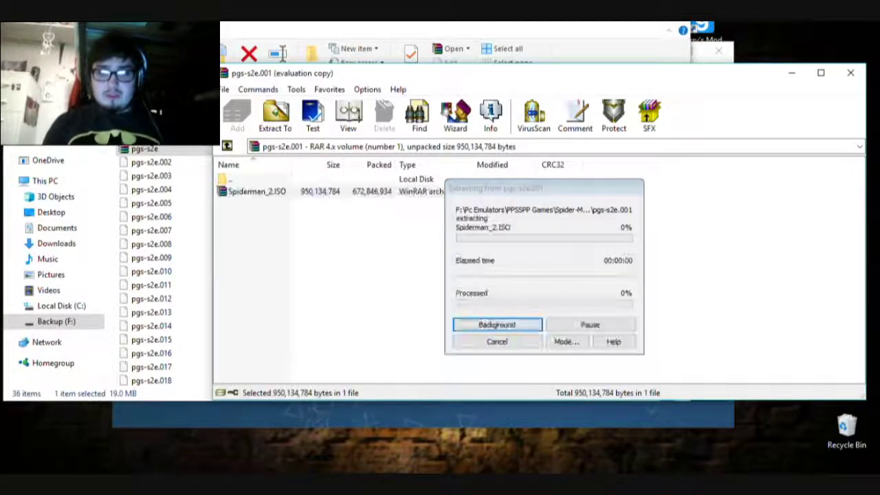
pyautogui.click(497, 342)
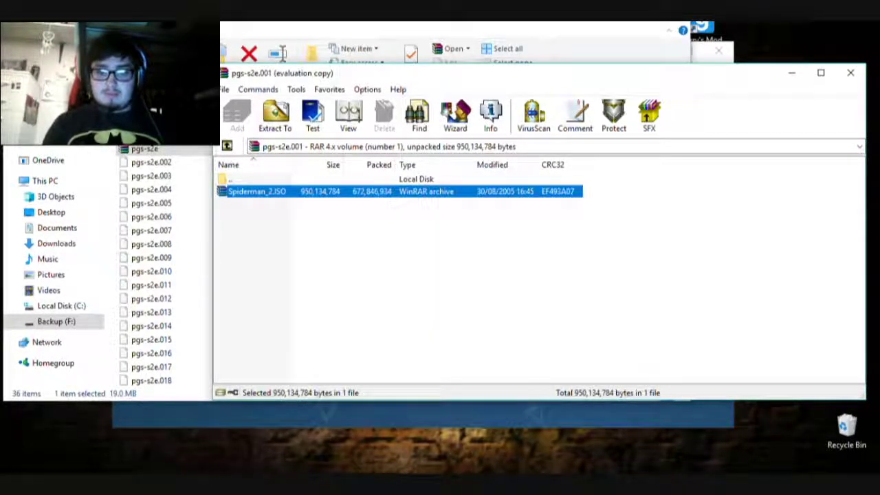
pyautogui.click(851, 73)
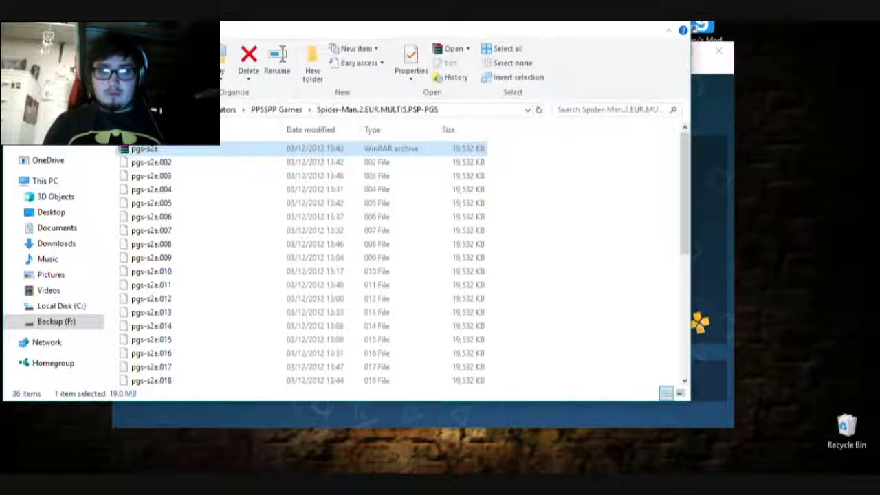
# Extract the multi-part pgs-s2e archive directly into the current folder.
pyautogui.rightClick(397, 149)
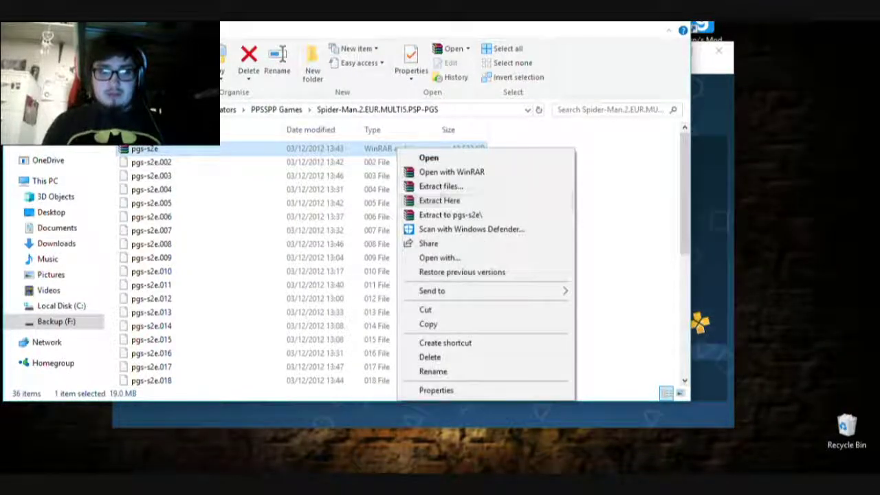
pyautogui.press('Up')
pyautogui.press('Up')
pyautogui.press('Up')
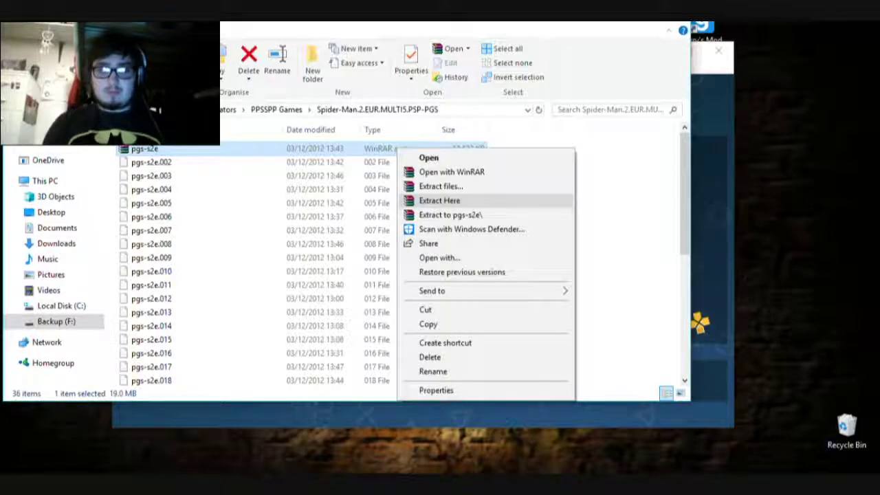
pyautogui.press('Return')
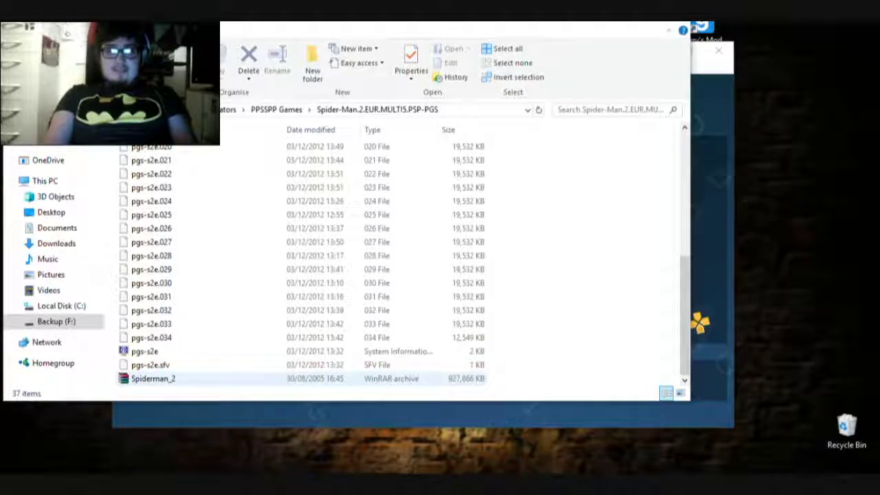
# View the contents of the extracted Spiderman_2 image and close the archive window.
pyautogui.click(302, 378)
pyautogui.click(302, 389)
pyautogui.click(302, 378)
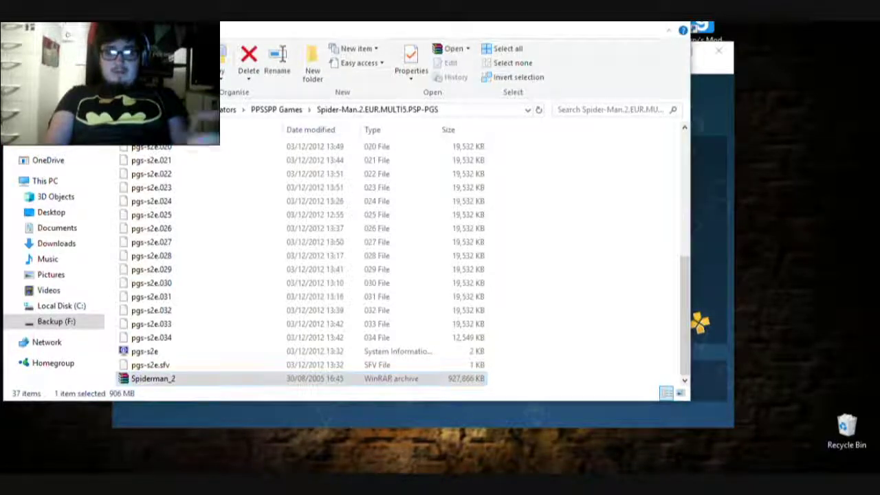
pyautogui.press('Return')
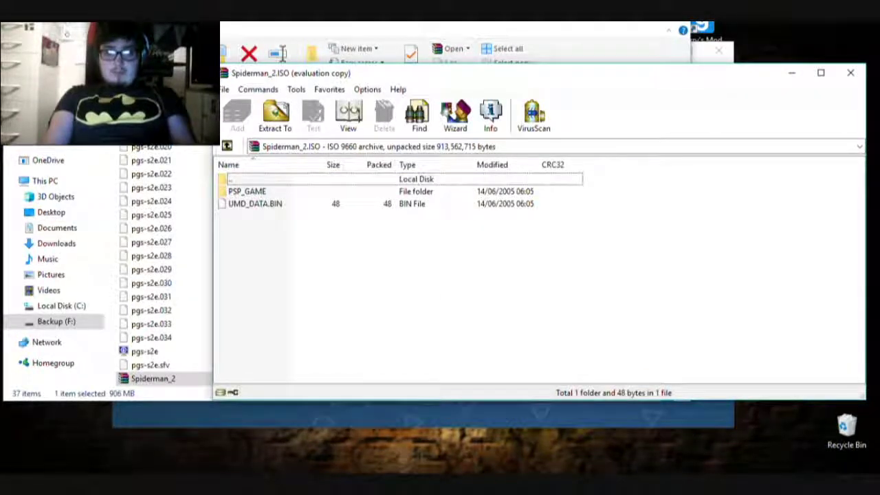
pyautogui.click(850, 72)
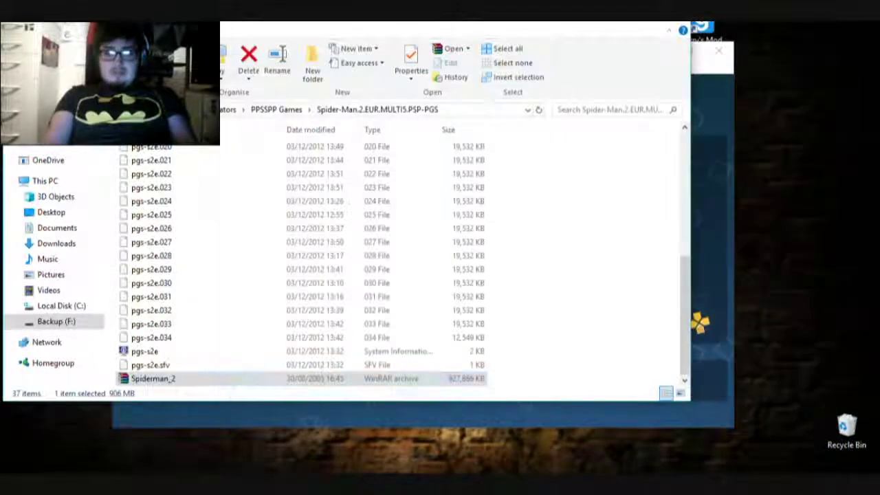
# Open the Spiderman_2 image in WinRAR and look through its PSP_GAME and SYSDIR folders.
pyautogui.rightClick(390, 380)
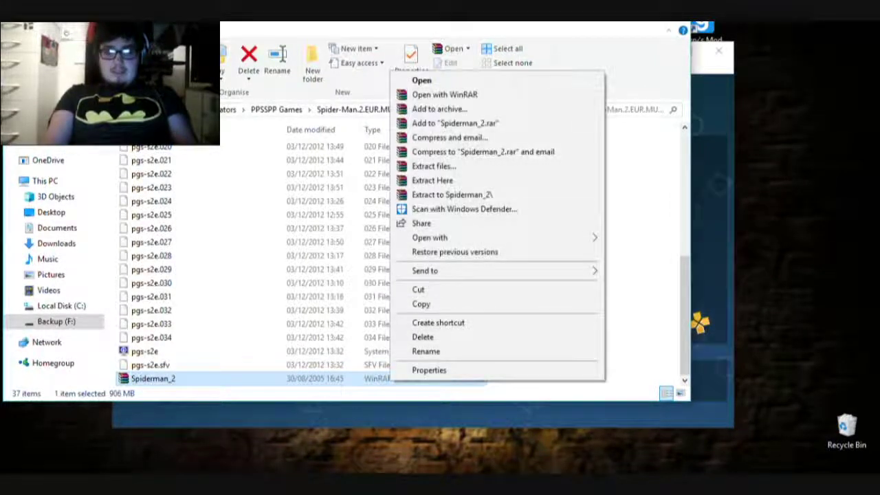
pyautogui.click(350, 269)
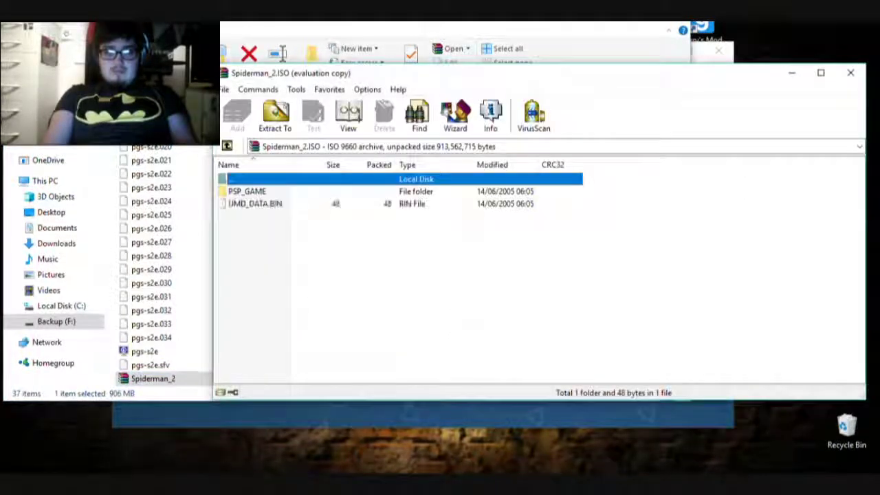
pyautogui.doubleClick(247, 191)
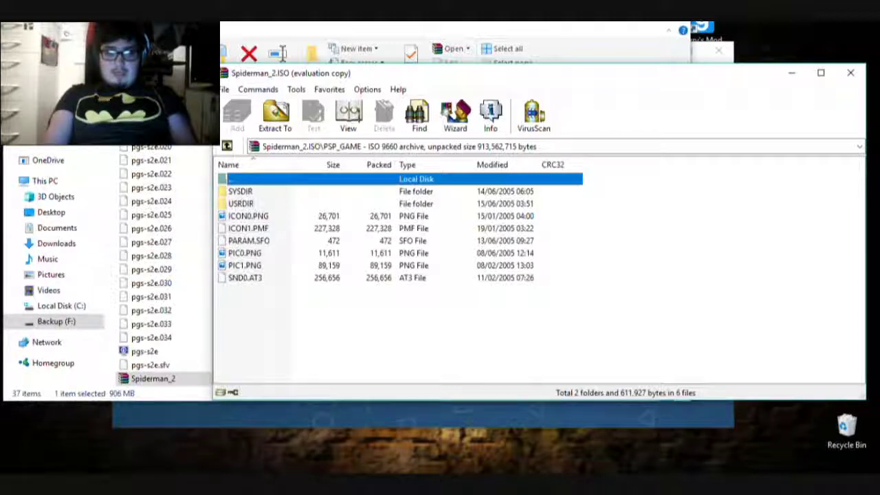
pyautogui.doubleClick(240, 191)
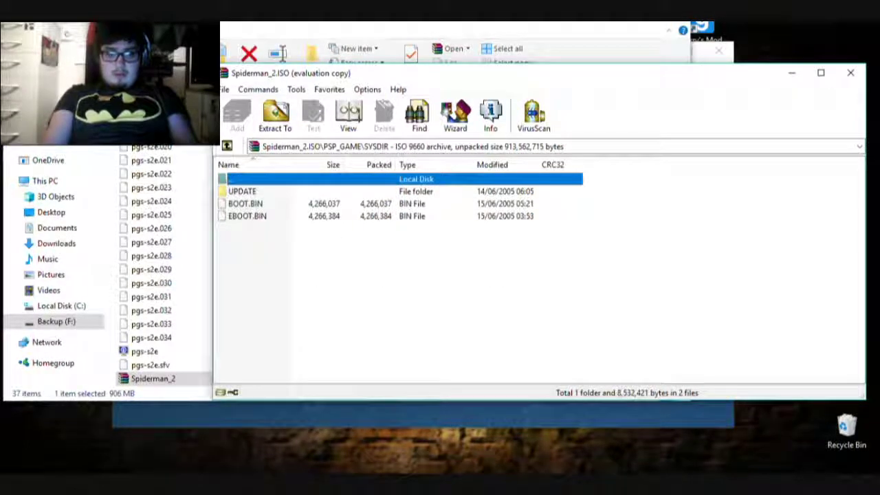
pyautogui.press('BackSpace')
pyautogui.press('Down')
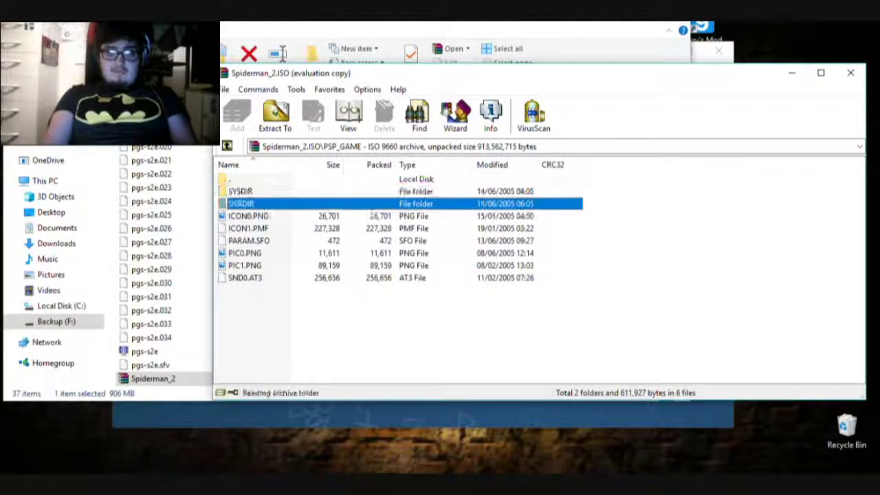
# Look inside the image's USRDIR folder, return to the image's root and close the archive window.
pyautogui.press('Return')
pyautogui.press('Down')
pyautogui.press('Down')
pyautogui.press('Up')
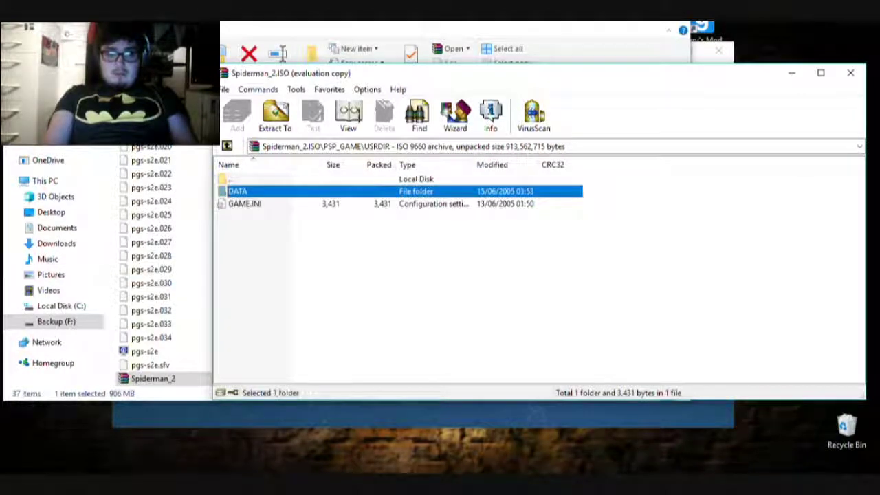
pyautogui.press('BackSpace')
pyautogui.press('Up')
pyautogui.press('Up')
pyautogui.press('Return')
pyautogui.press('Up')
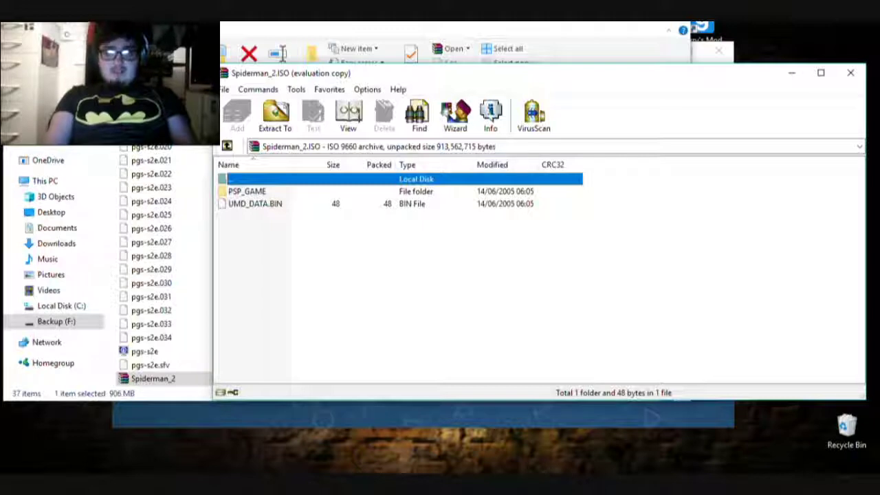
pyautogui.click(850, 72)
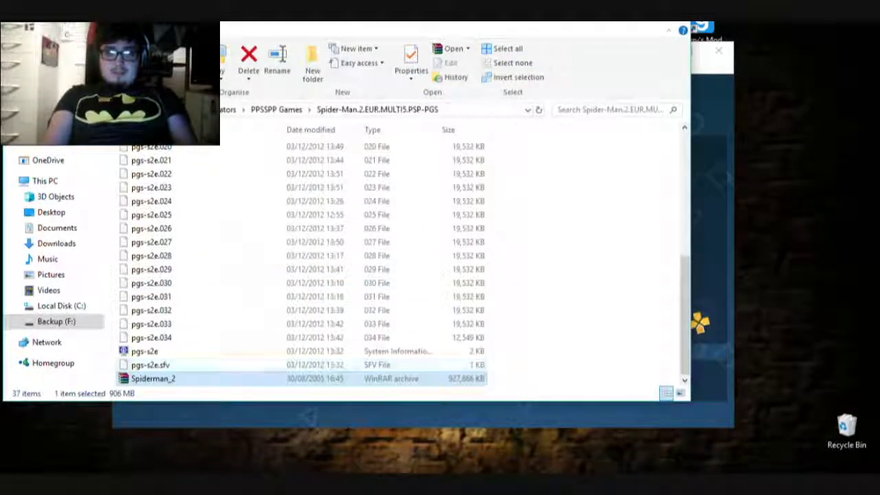
# Extract the Spiderman_2 image directly into the current folder.
pyautogui.rightClick(345, 378)
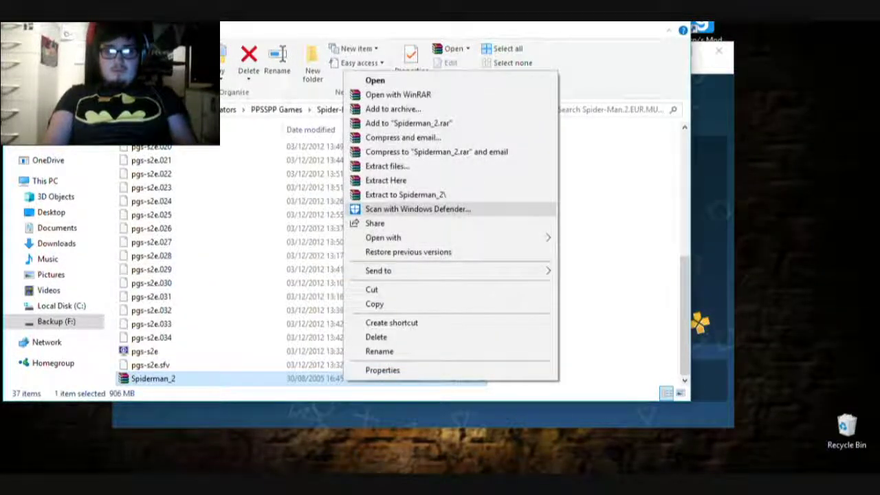
pyautogui.click(385, 180)
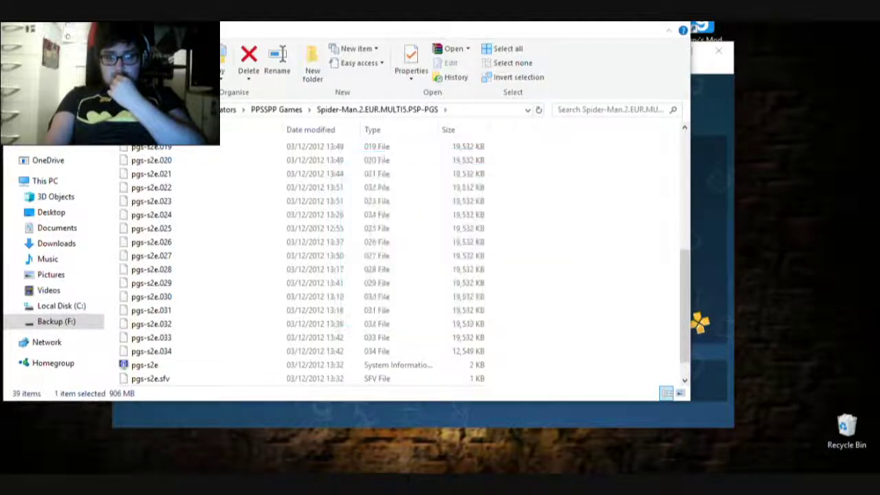
pyautogui.scroll(-1, 399, 275)
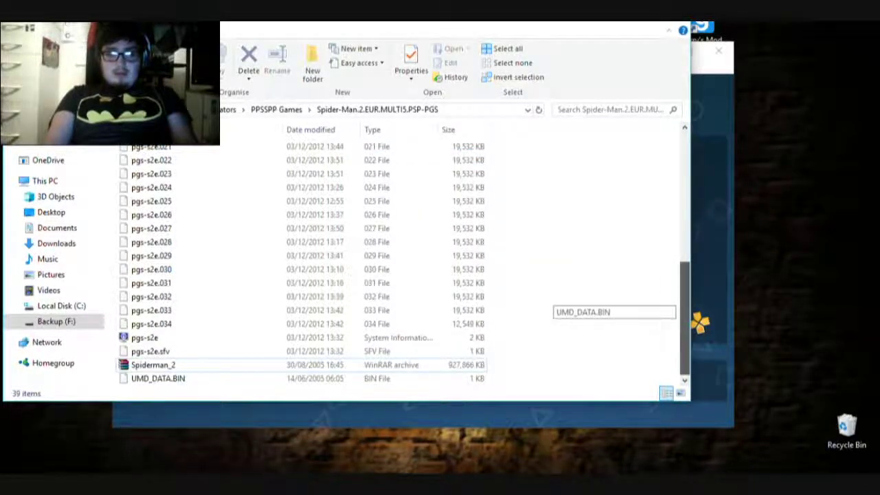
# Open the extracted PSP_GAME folder, inspect its SYSDIR and UPDATE subfolders, and return to PSP_GAME.
pyautogui.moveTo(684, 361); pyautogui.dragTo(684, 232)
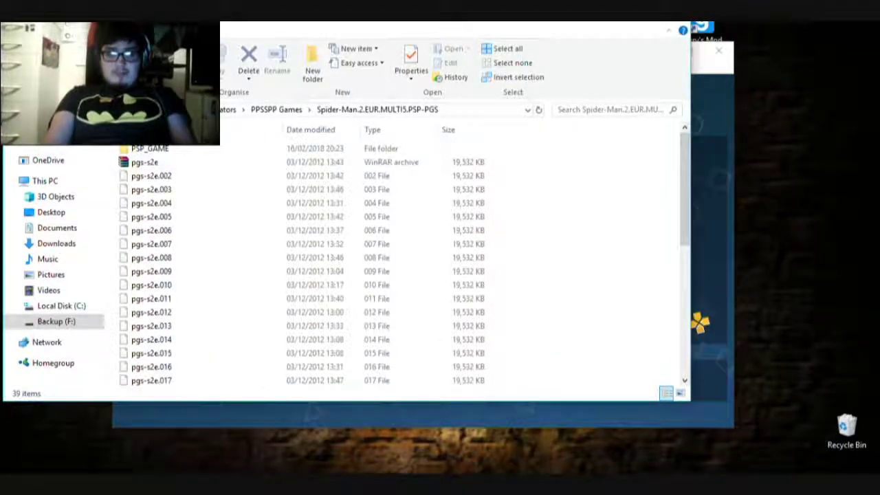
pyautogui.click(150, 148)
pyautogui.doubleClick(149, 149)
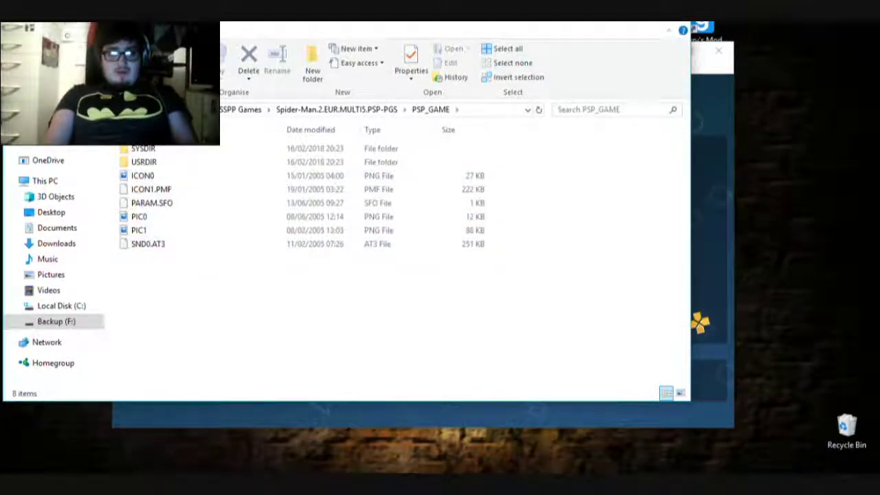
pyautogui.click(152, 203)
pyautogui.click(302, 275)
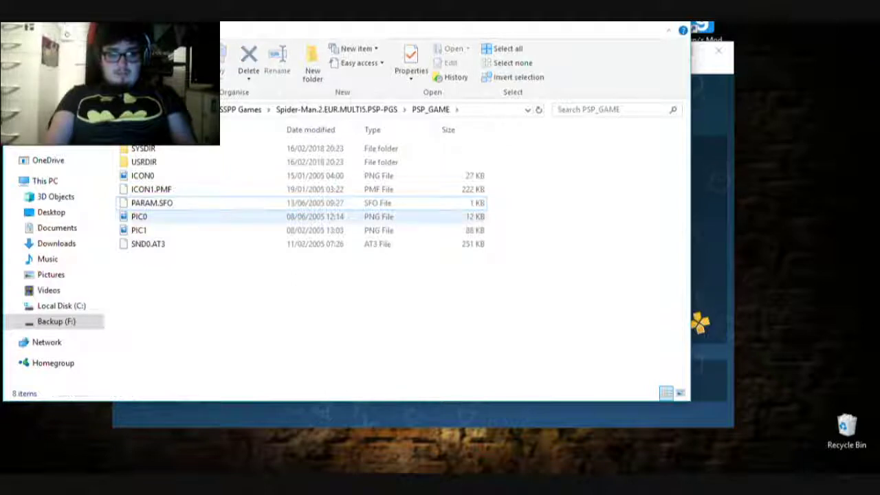
pyautogui.doubleClick(143, 148)
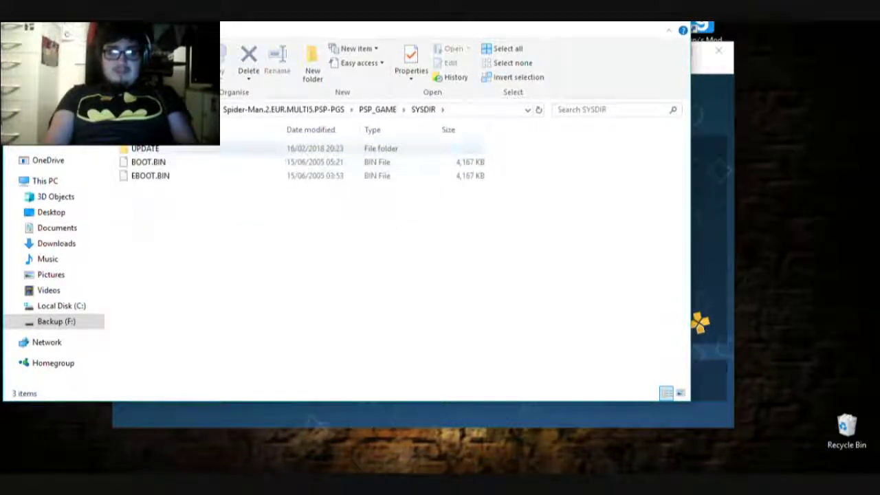
pyautogui.doubleClick(145, 149)
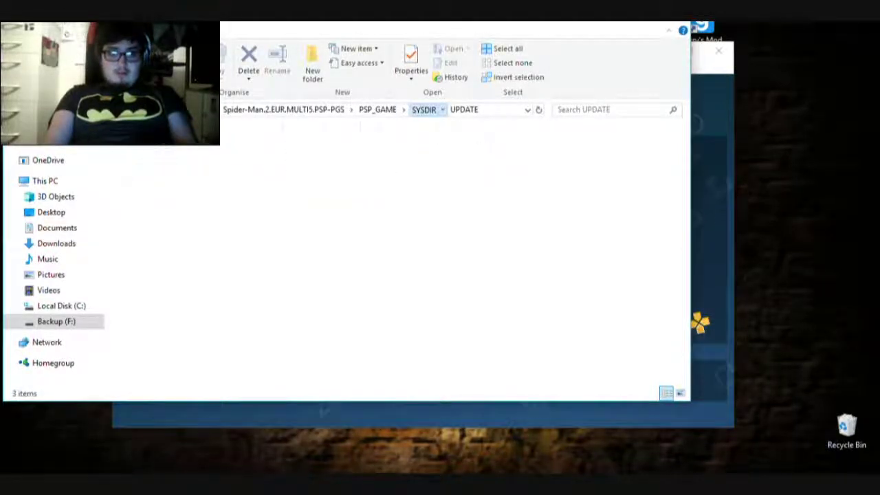
pyautogui.click(424, 109)
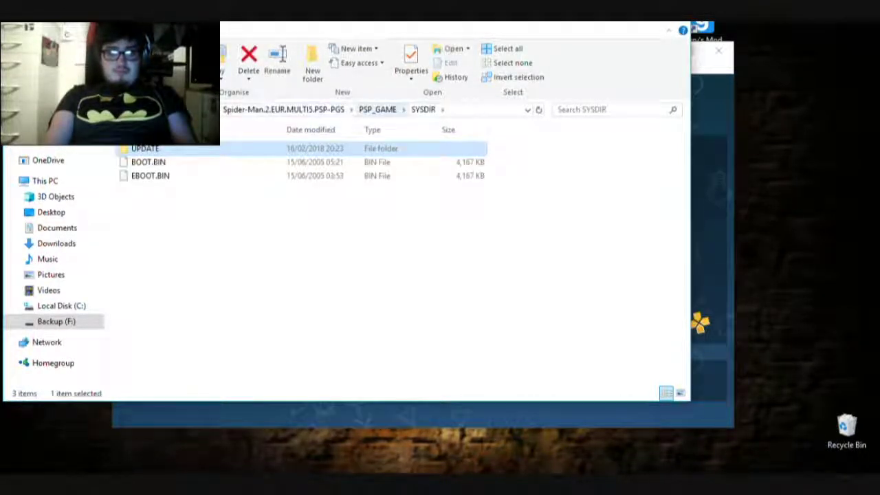
pyautogui.click(378, 110)
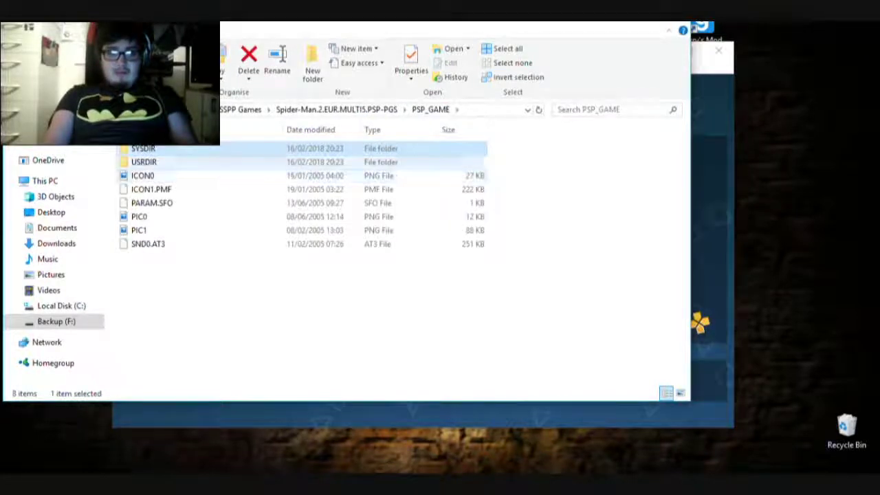
# Look through the DATA folder inside USRDIR and return to PSP_GAME.
pyautogui.click(144, 162)
pyautogui.doubleClick(144, 162)
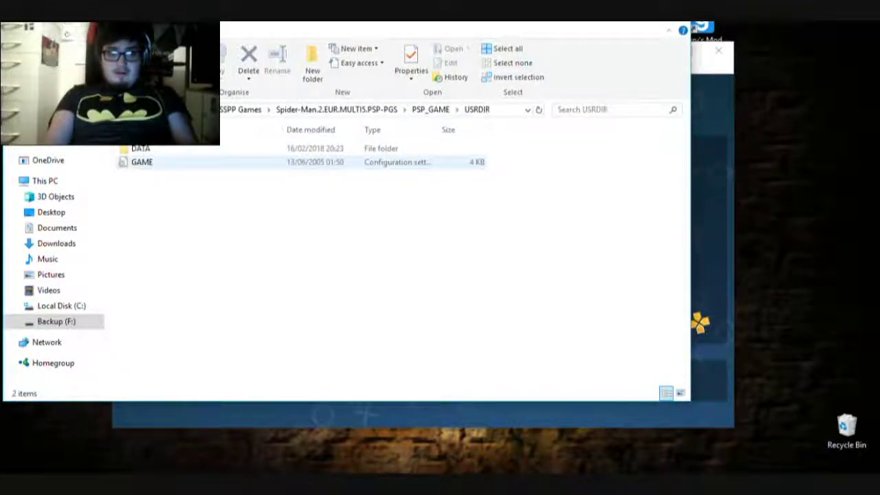
pyautogui.click(141, 148)
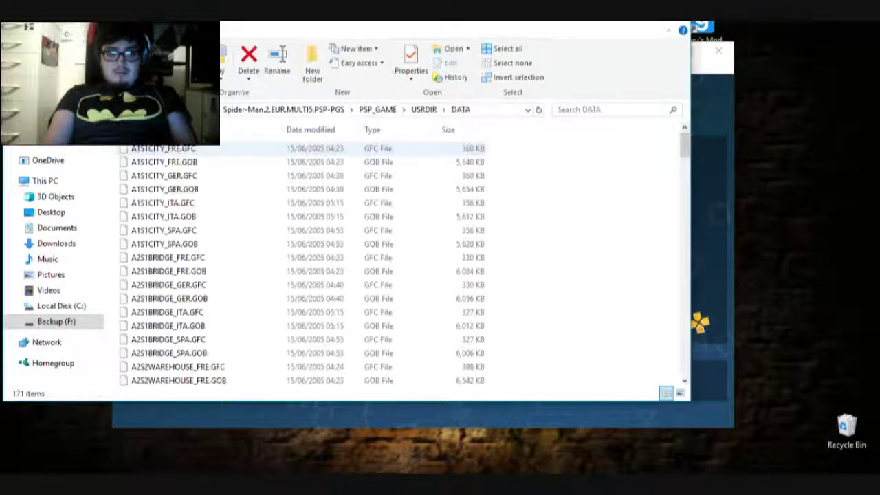
pyautogui.moveTo(685, 145)
pyautogui.mouseDown()
pyautogui.moveTo(685, 366)
pyautogui.moveTo(685, 144)
pyautogui.mouseUp()
pyautogui.click(378, 109)
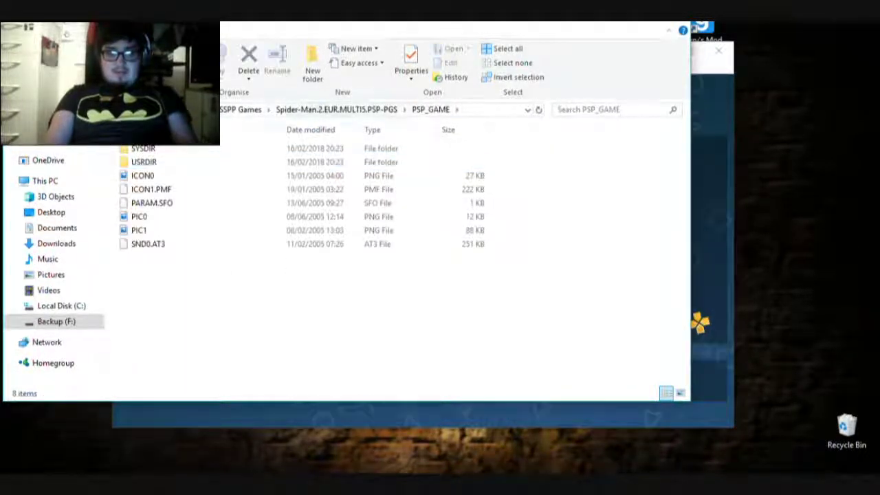
# Go back to the Spider-Man.2.EUR.MULTI5.PSP-PGS folder and review the files through to the end of the list.
pyautogui.click(337, 109)
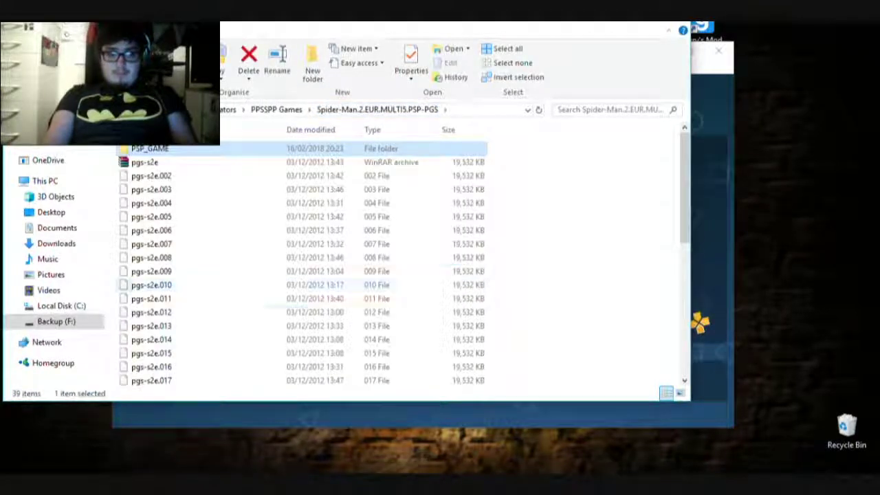
pyautogui.click(550, 285)
pyautogui.scroll(-7, 585, 289)
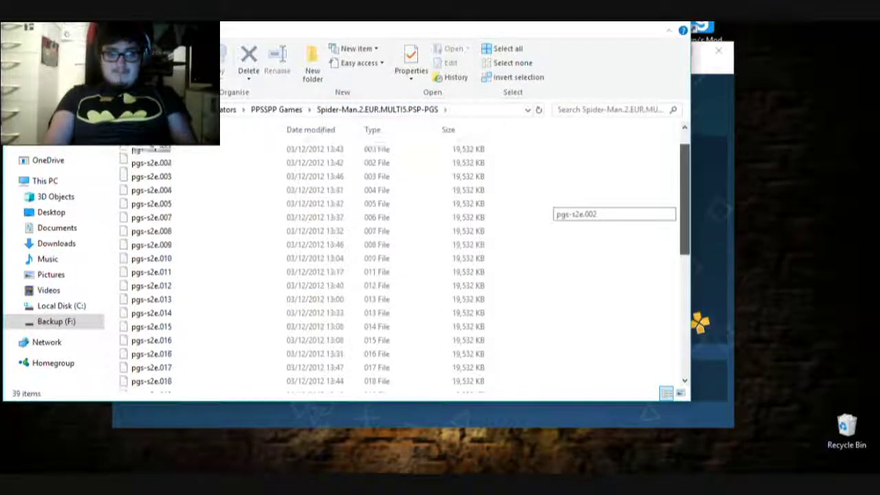
pyautogui.moveTo(684, 302); pyautogui.dragTo(684, 318)
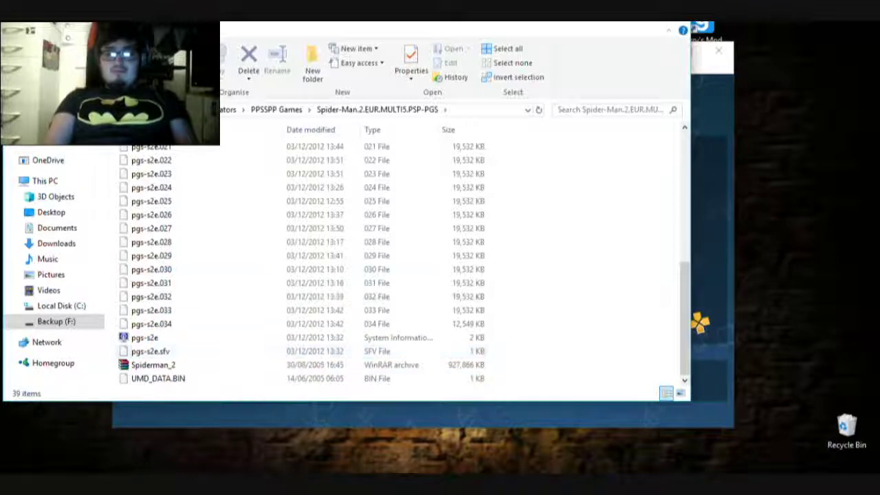
# Switch to PPSSPP, leave the credits screen, browse to PPSSPP Games in F:/Pc Emulators and launch Spider-Man 2.
pyautogui.click(708, 240)
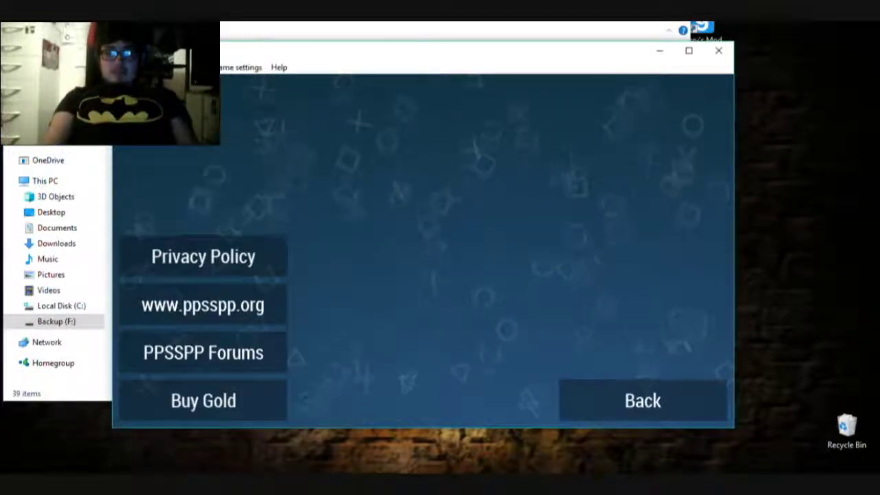
pyautogui.click(642, 400)
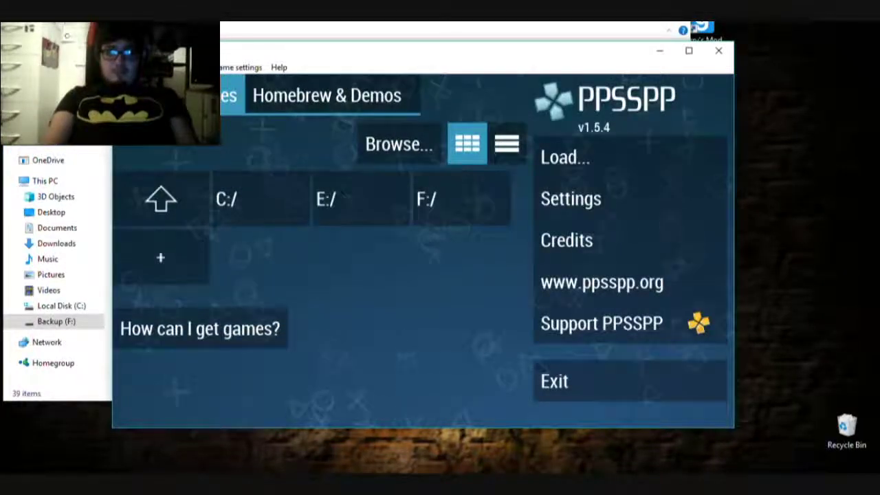
pyautogui.click(462, 199)
pyautogui.click(263, 257)
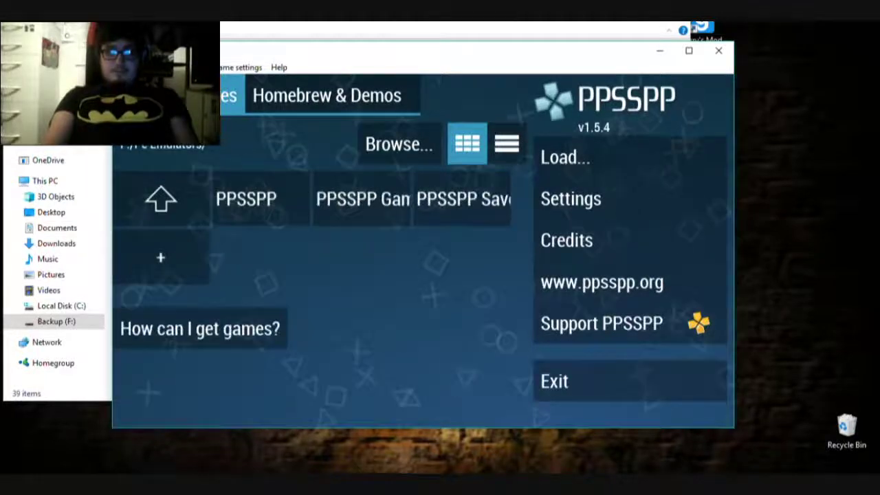
pyautogui.click(362, 199)
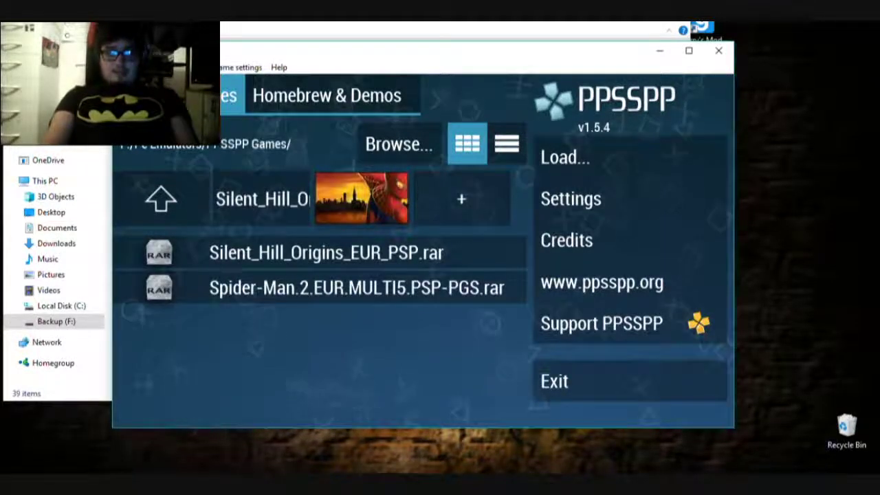
pyautogui.click(362, 198)
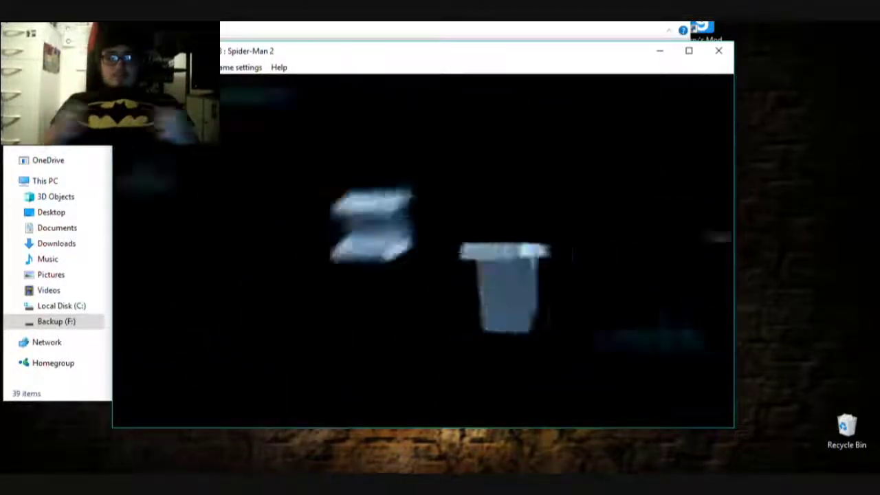
# Stop the running Spider-Man 2 game and return to the Games browser.
pyautogui.click(207, 67)
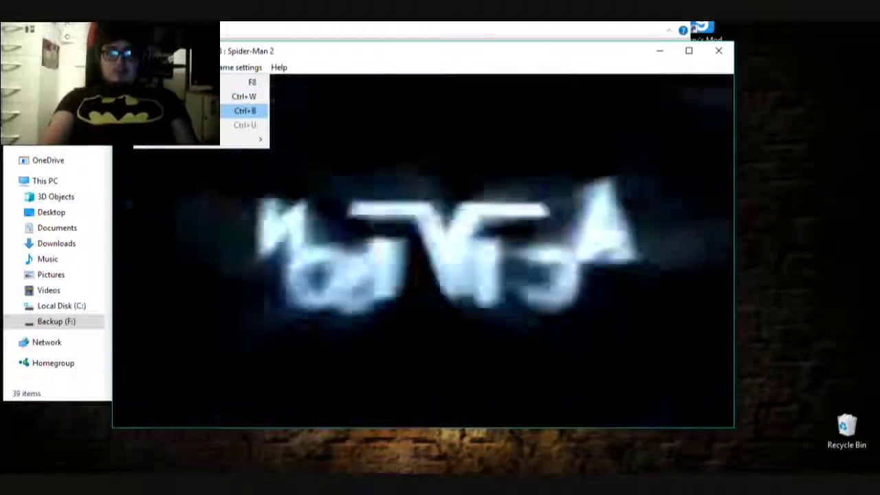
pyautogui.press('Up')
pyautogui.press('Up')
pyautogui.press('Return')
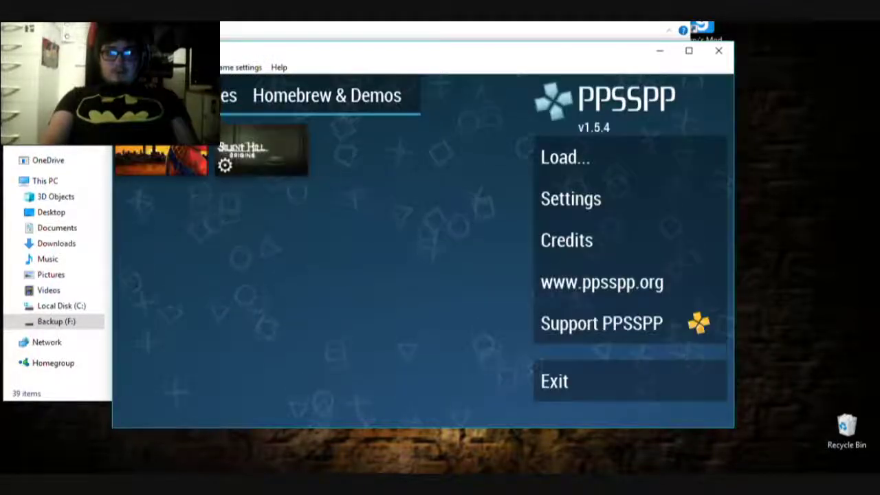
pyautogui.click(210, 96)
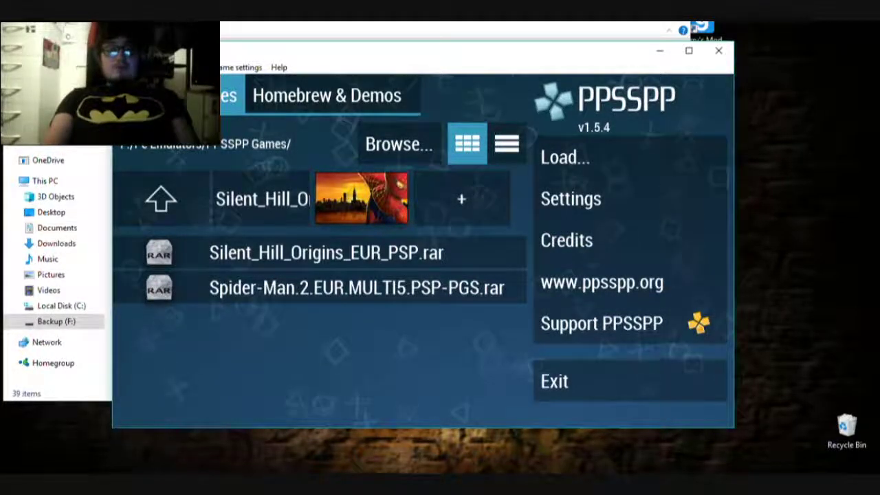
# Switch to File Explorer, go up to the PPSSPP Games folder, select the Silent_Hill_Origins_EUR_PSP folder and return to PPSSPP.
pyautogui.hotkey('alt', 'Tab')
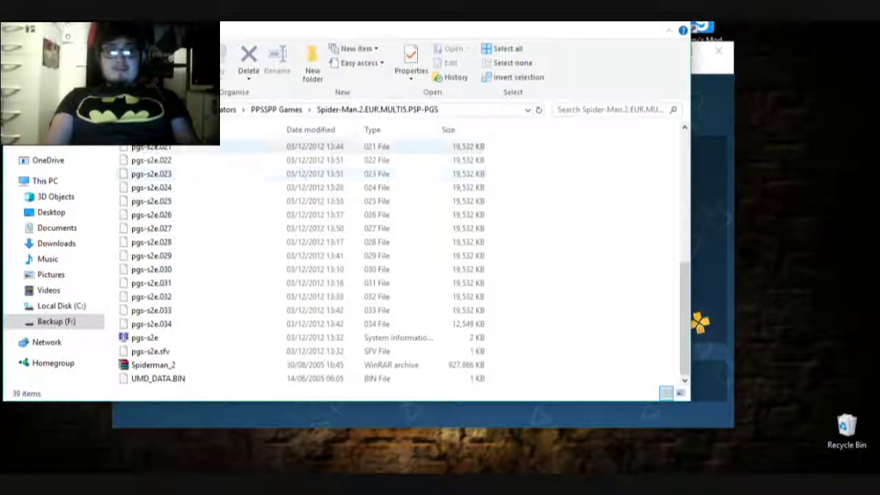
pyautogui.click(276, 109)
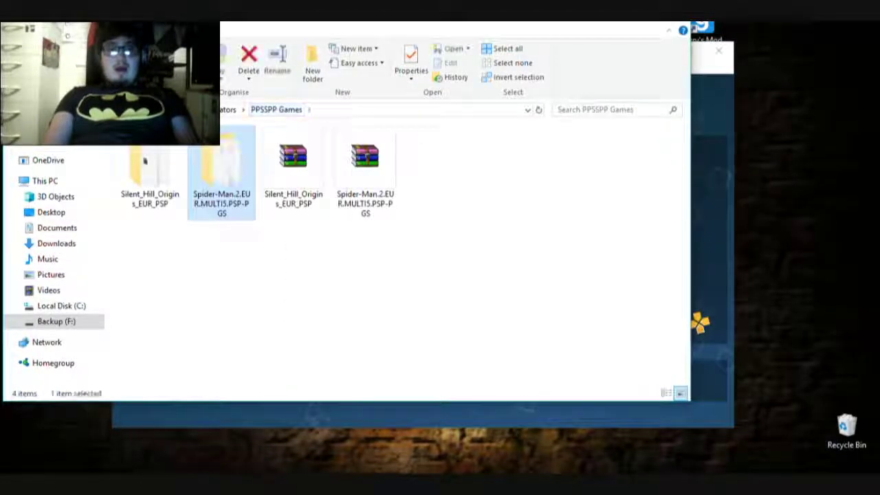
pyautogui.click(150, 172)
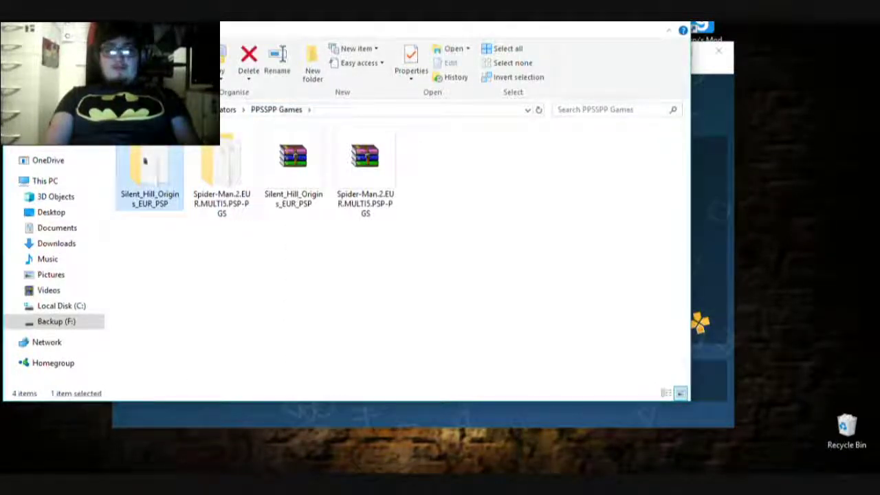
pyautogui.click(708, 240)
pyautogui.click(642, 400)
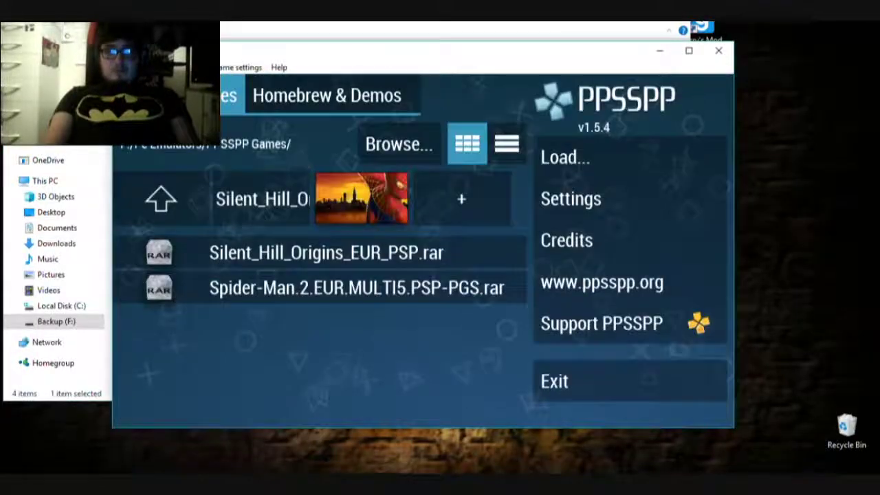
# Compare the list and grid layouts of the games browser, ending on the grid layout.
pyautogui.click(507, 144)
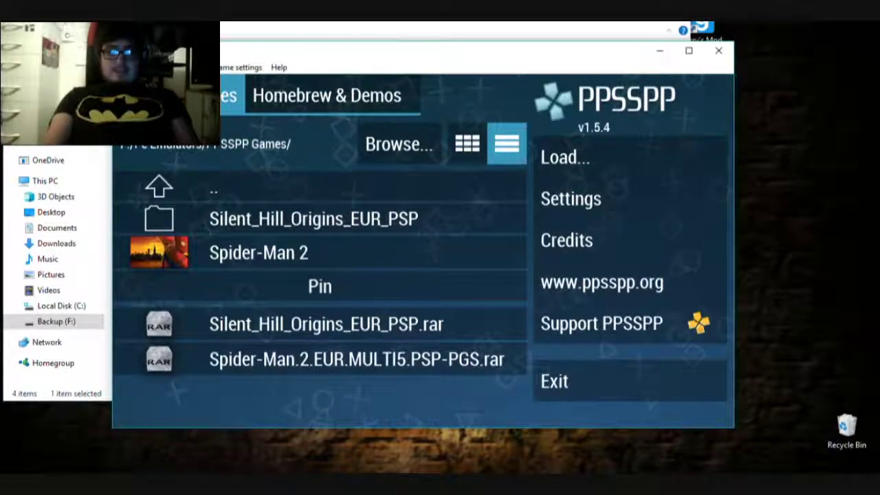
pyautogui.click(467, 143)
pyautogui.click(507, 144)
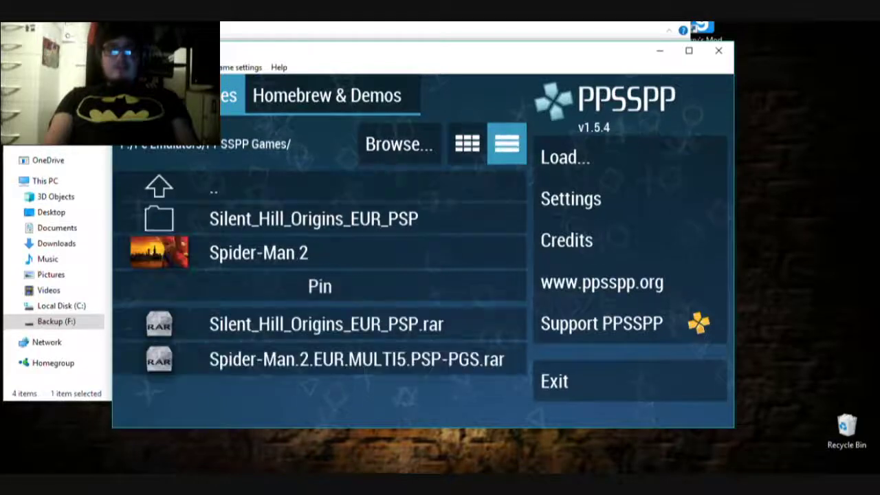
pyautogui.click(467, 143)
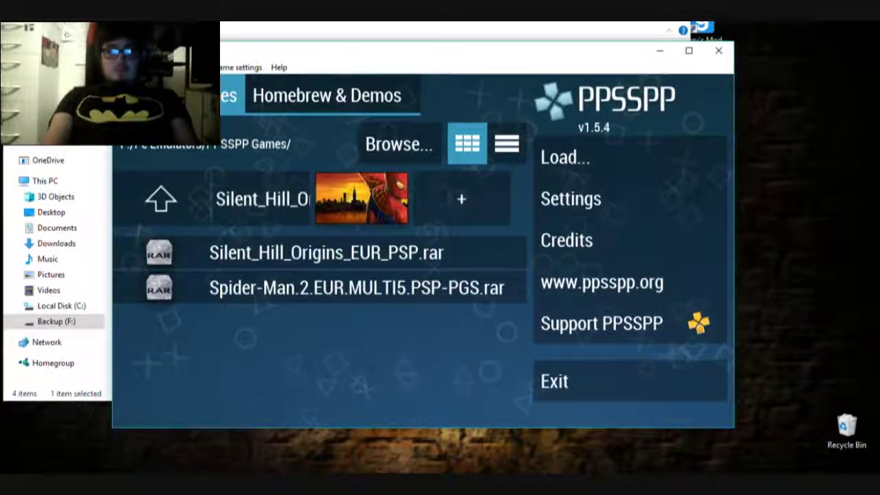
# Look inside the Silent_Hill_Origins_EUR_PSP folder and at the recent games, and return to the PPSSPP Games folder.
pyautogui.click(263, 199)
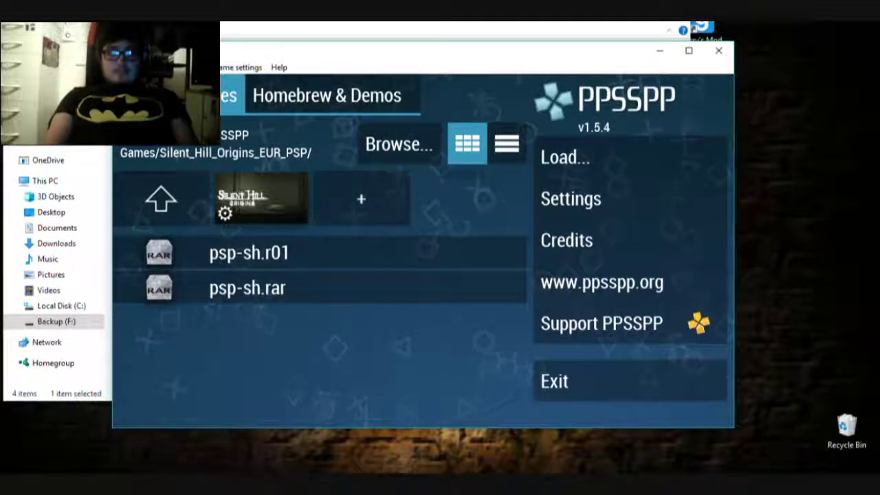
pyautogui.click(161, 199)
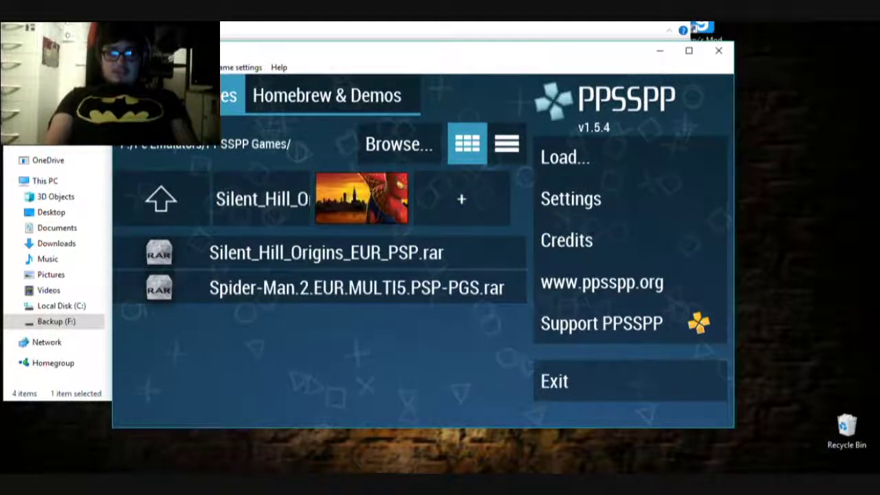
pyautogui.click(143, 95)
pyautogui.click(212, 95)
pyautogui.click(262, 199)
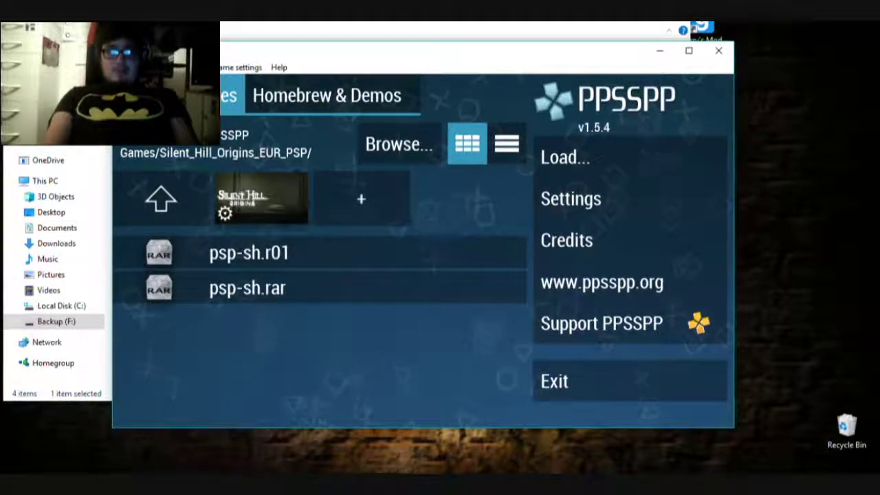
pyautogui.click(143, 95)
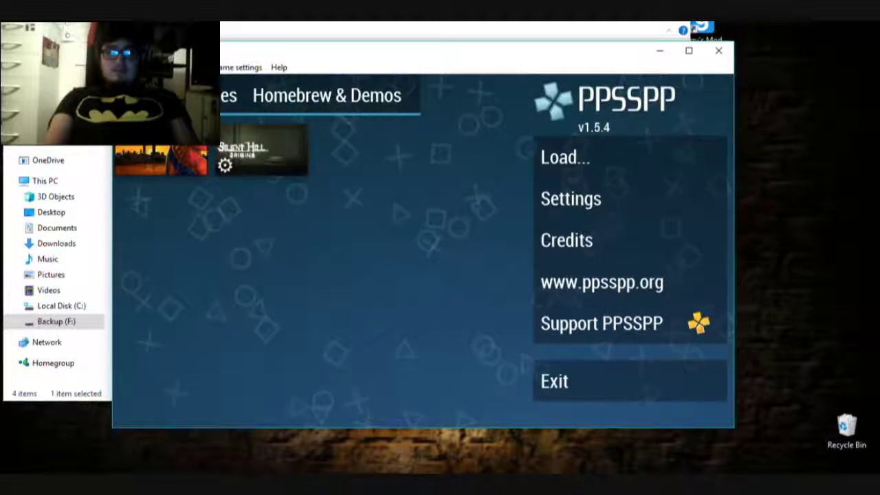
pyautogui.click(161, 199)
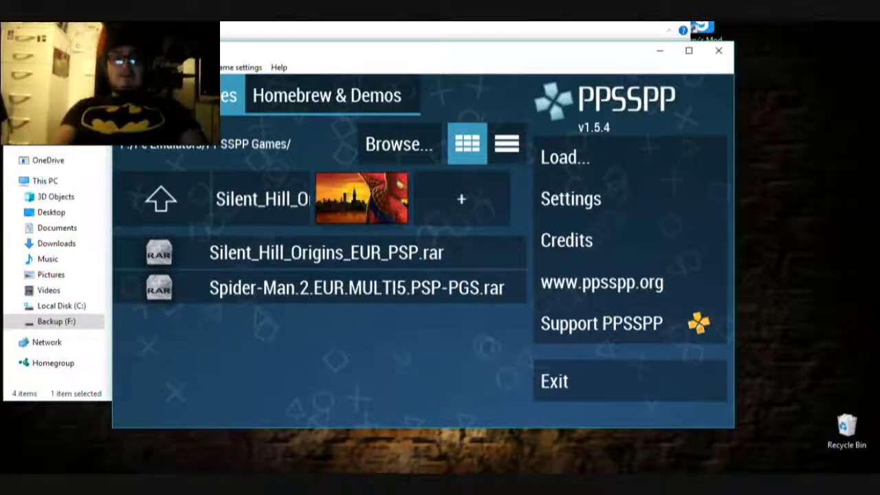
pyautogui.press('q')
pyautogui.press('w')
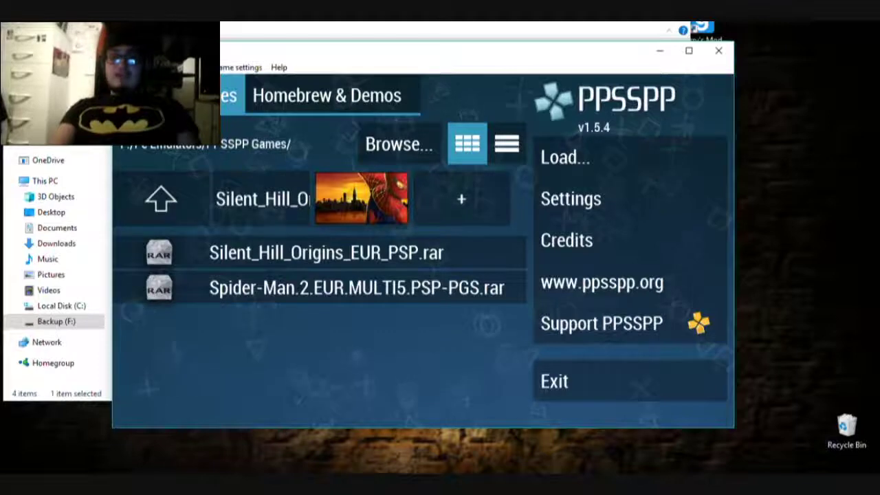
pyautogui.moveTo(595, 64); pyautogui.dragTo(568, 59)
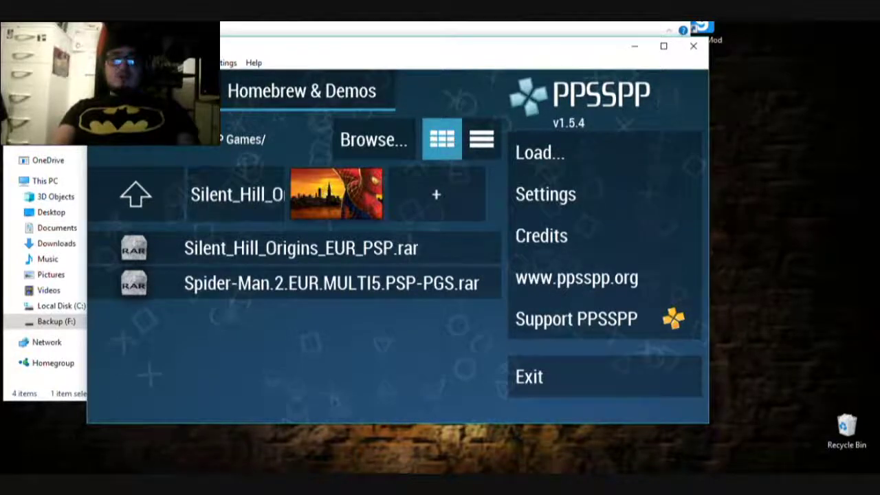
# Switch to the browser's Downloads window and review the paused PSP game downloads down to the Ben 10 titles.
pyautogui.moveTo(77, 485)
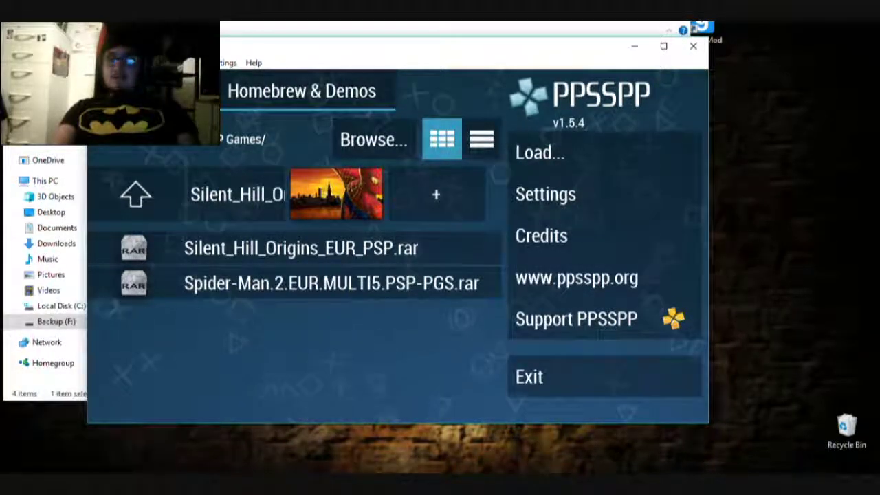
pyautogui.hotkey('alt', 'Tab')
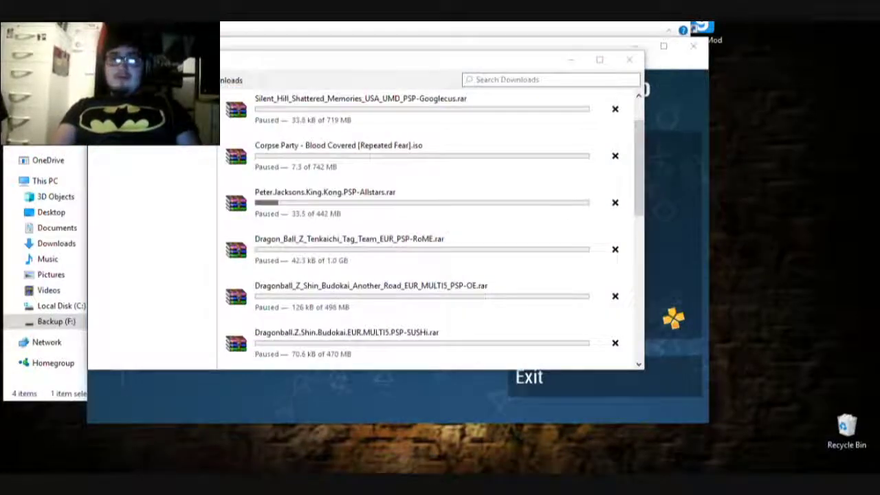
pyautogui.scroll(-1, 426, 227)
pyautogui.scroll(1, 426, 227)
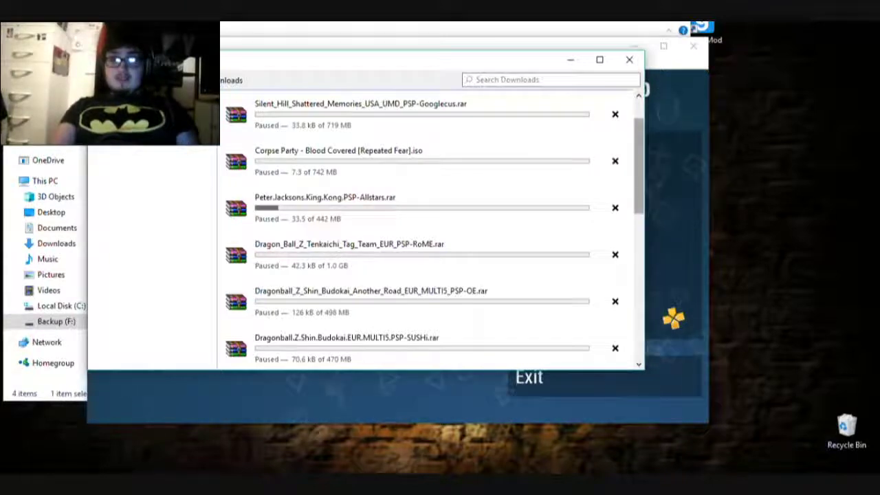
pyautogui.scroll(-1, 432, 227)
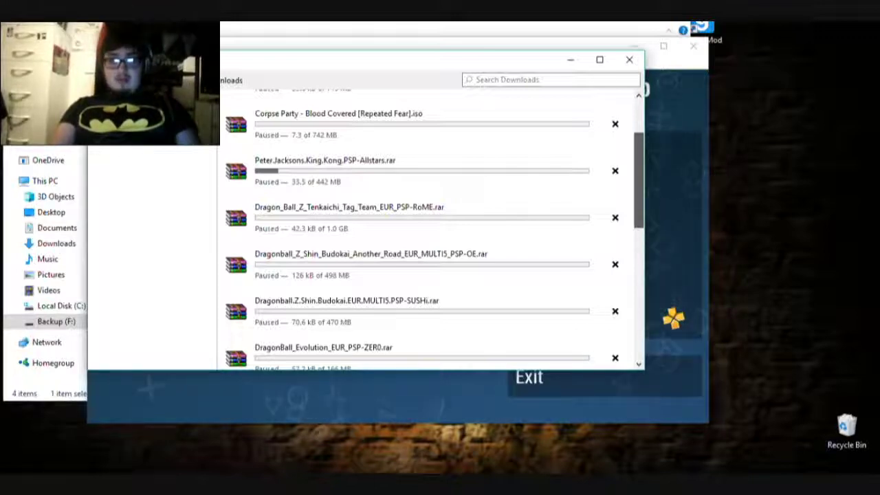
pyautogui.scroll(-1, 426, 227)
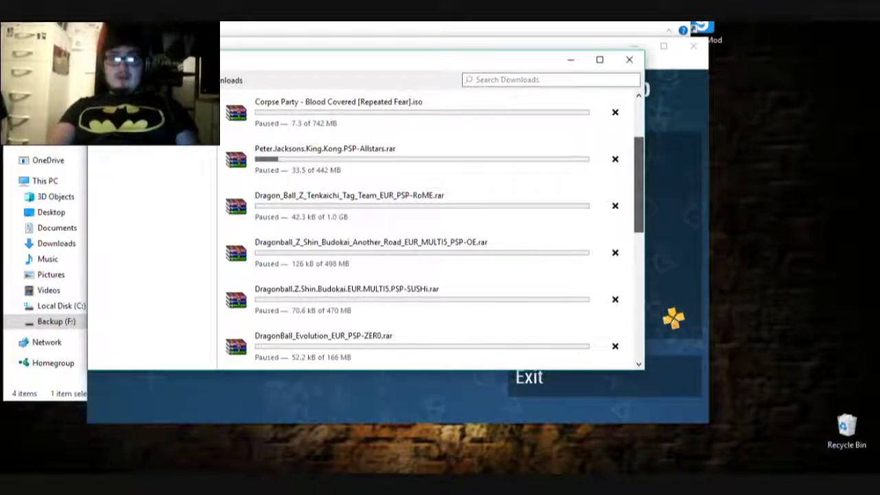
pyautogui.scroll(-1, 427, 227)
pyautogui.scroll(1, 426, 227)
pyautogui.scroll(-1, 426, 227)
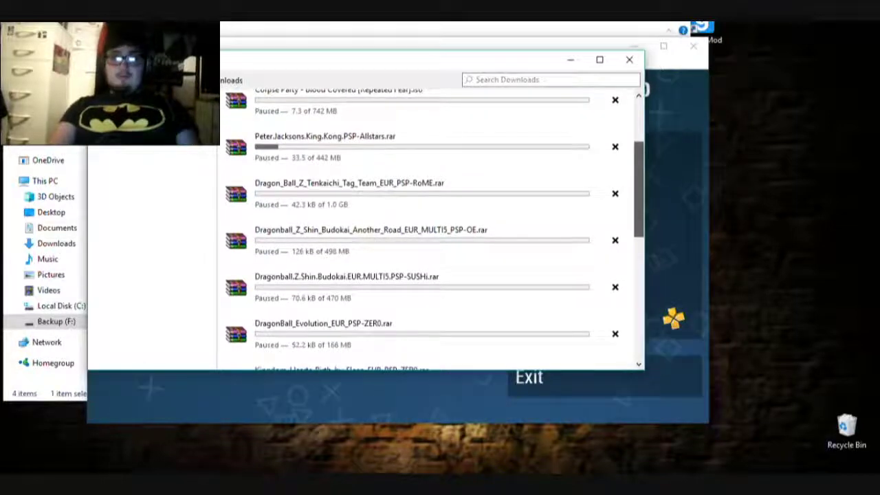
pyautogui.scroll(1, 426, 227)
pyautogui.scroll(-2, 427, 227)
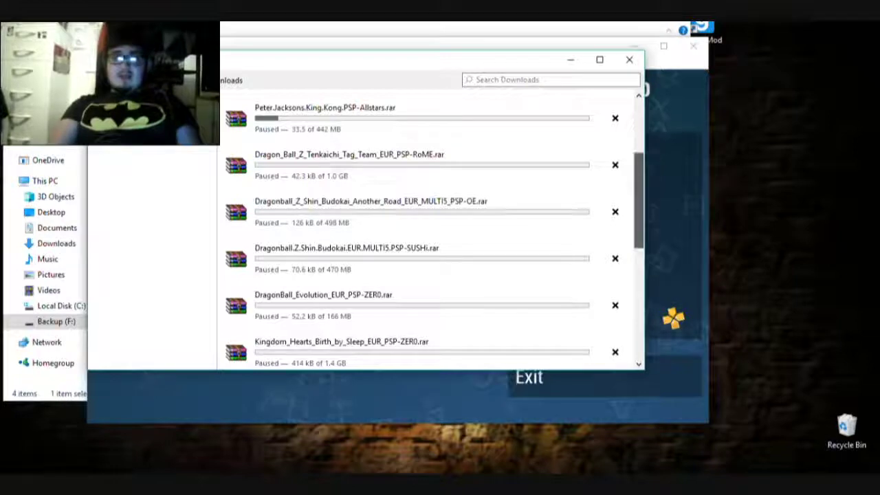
pyautogui.scroll(-1, 426, 227)
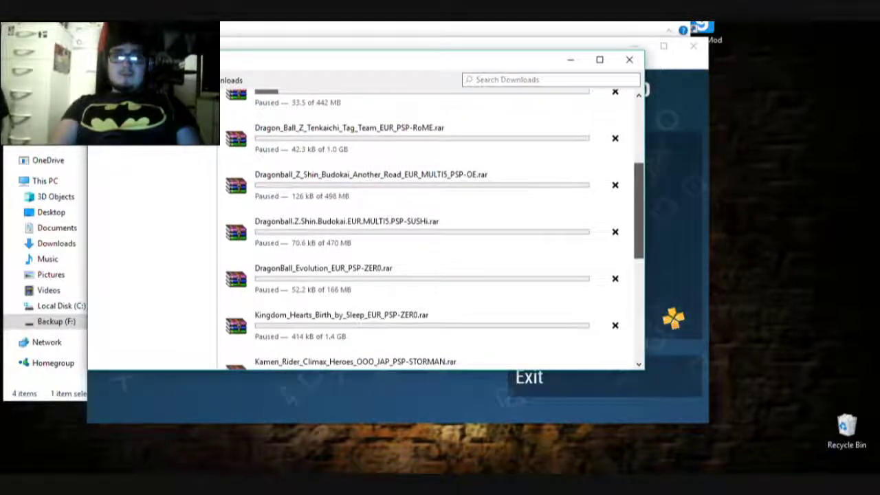
pyautogui.moveTo(639, 211); pyautogui.dragTo(638, 211)
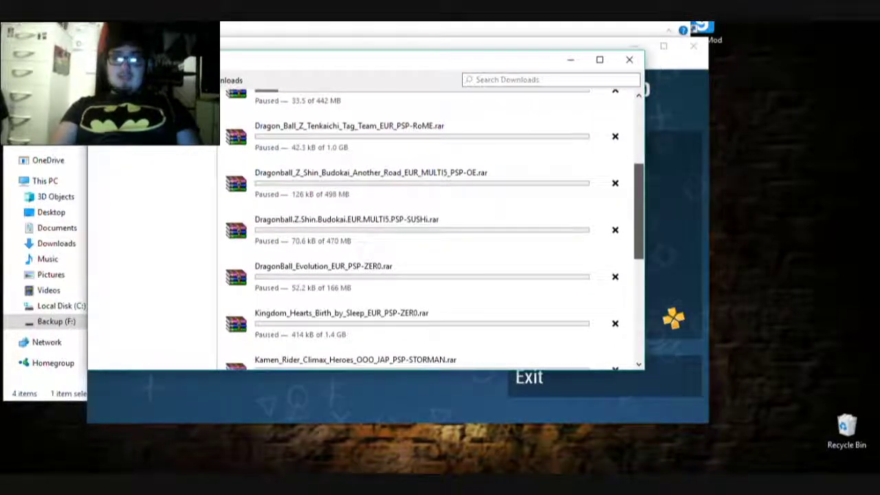
pyautogui.scroll(-1, 427, 227)
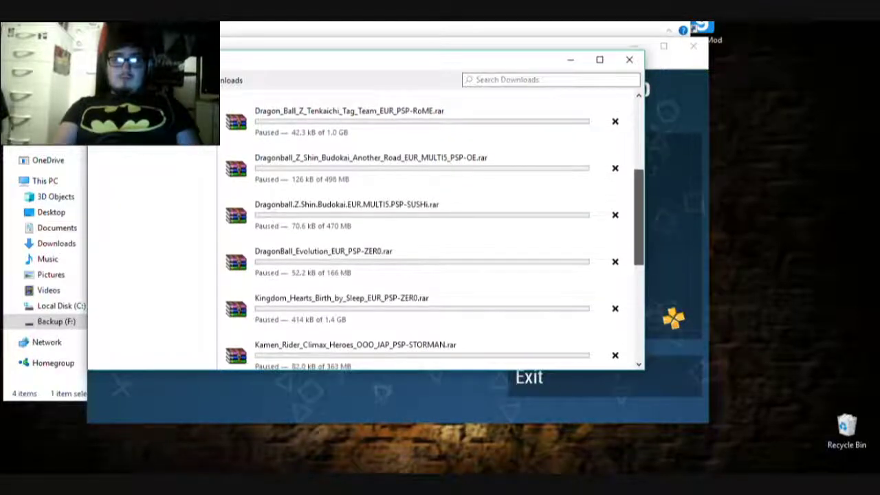
pyautogui.scroll(-1, 427, 227)
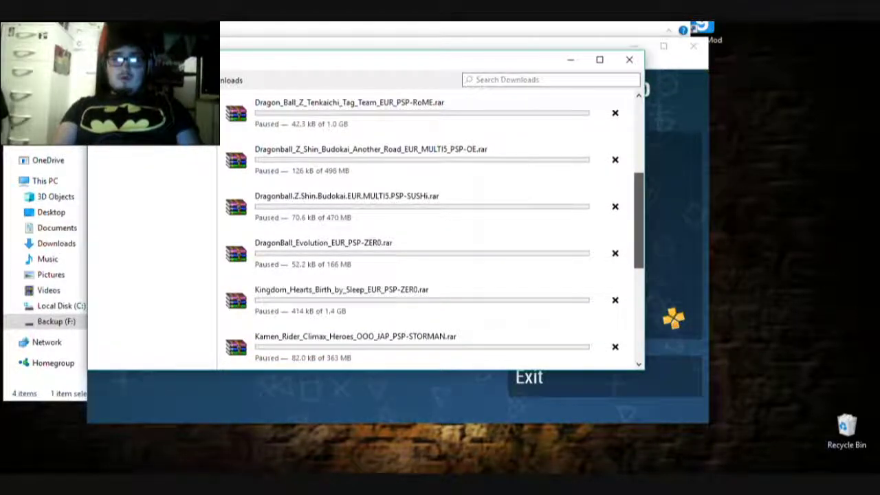
pyautogui.scroll(-1, 426, 227)
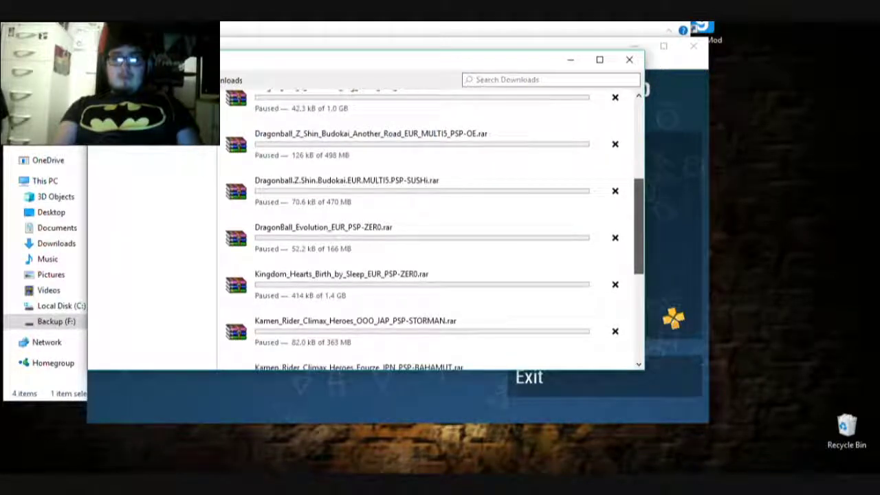
pyautogui.scroll(-2, 427, 227)
pyautogui.moveTo(639, 234); pyautogui.dragTo(639, 241)
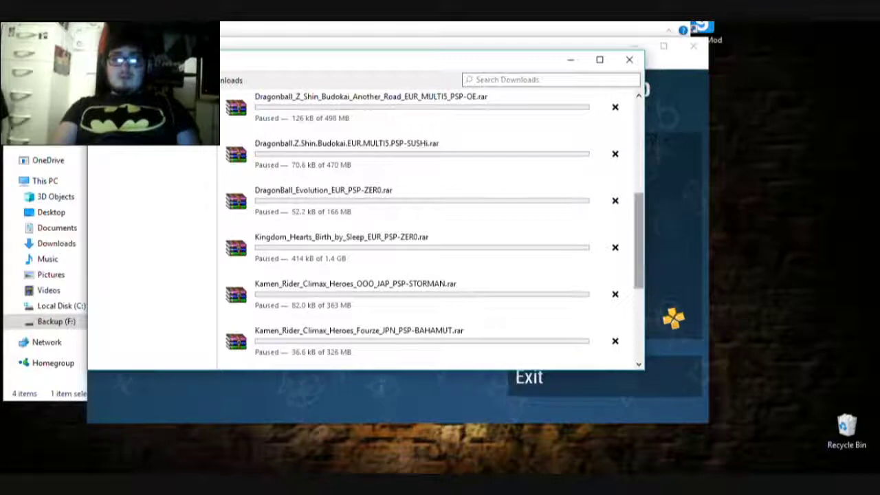
pyautogui.scroll(-4, 426, 227)
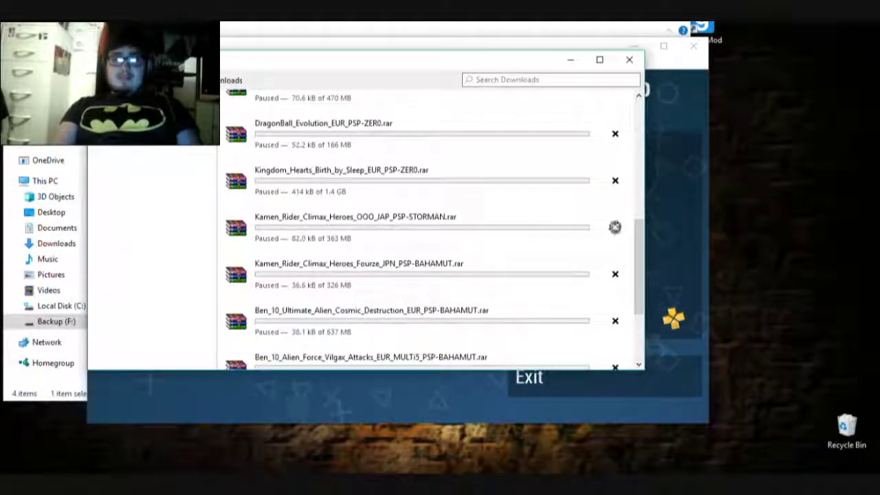
pyautogui.scroll(-3, 426, 227)
pyautogui.scroll(-2, 427, 227)
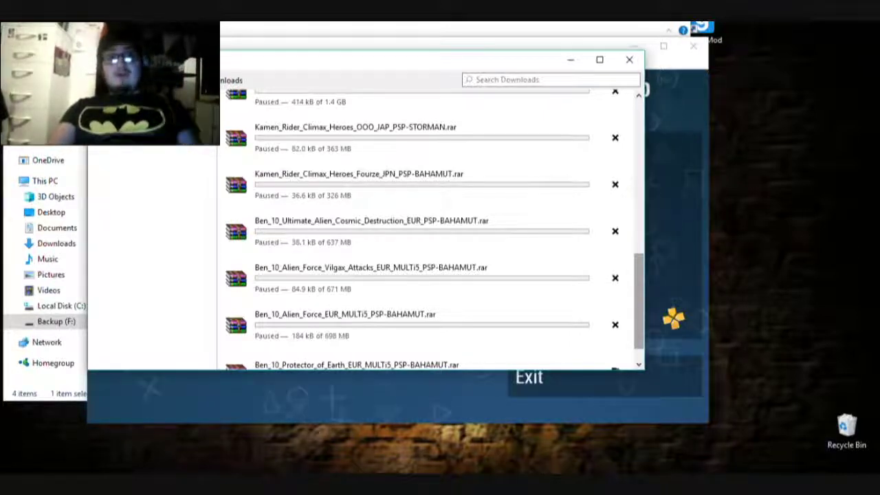
# Point out the two Kamen Rider Climax Heroes downloads, OOO and Fourze, by selecting them alternately.
pyautogui.click(425, 138)
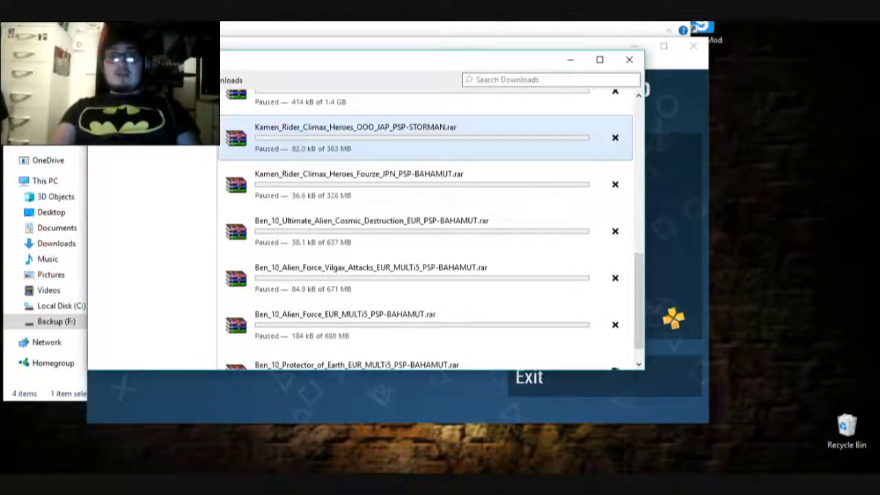
pyautogui.click(425, 185)
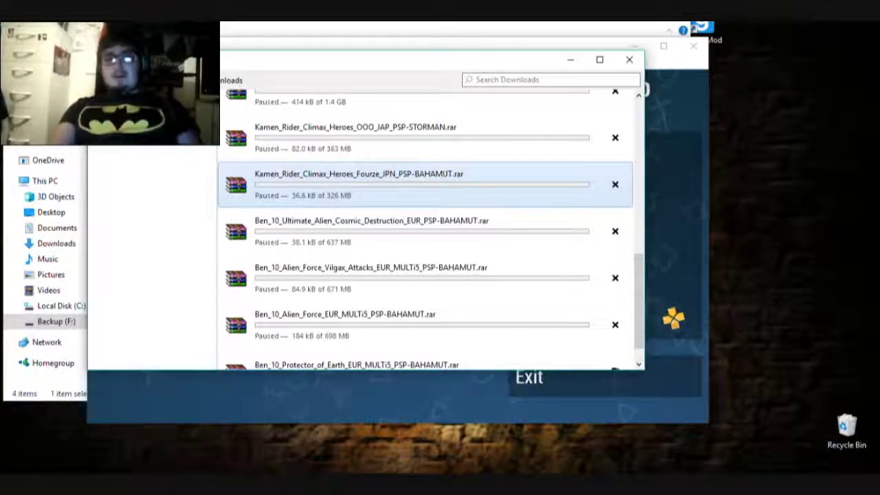
pyautogui.click(425, 137)
pyautogui.click(426, 184)
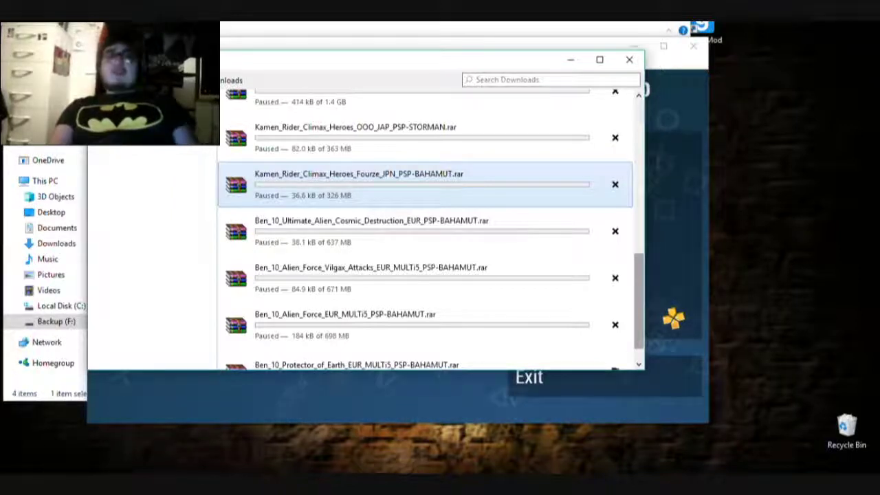
# Try to resume the paused Ben_10_Alien_Force_EUR download, and remove that entry from the download history.
pyautogui.moveTo(638, 300); pyautogui.dragTo(638, 311)
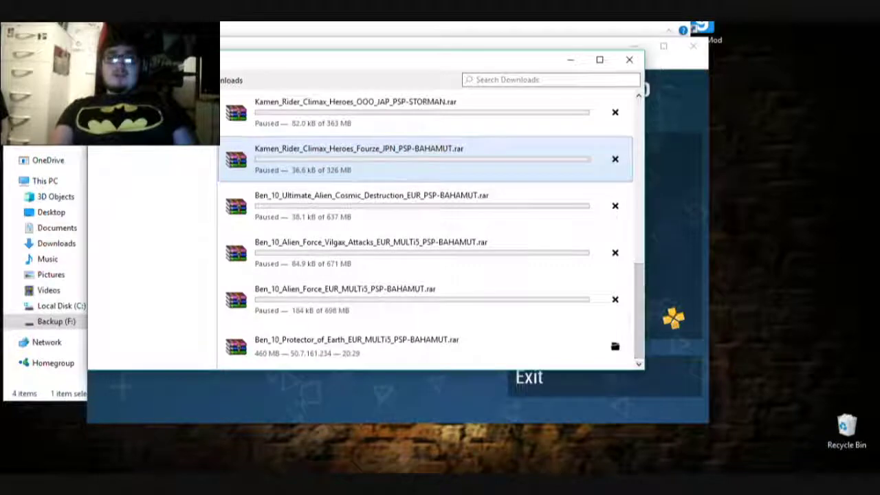
pyautogui.click(425, 346)
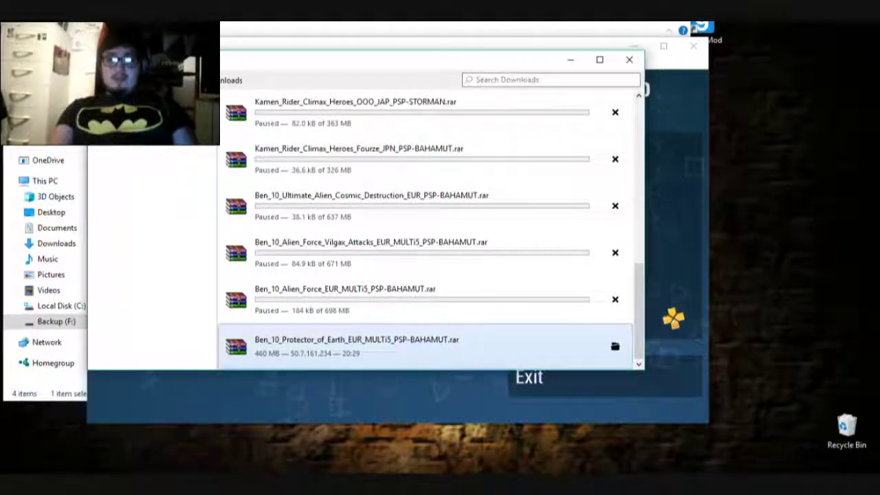
pyautogui.click(425, 299)
pyautogui.rightClick(440, 301)
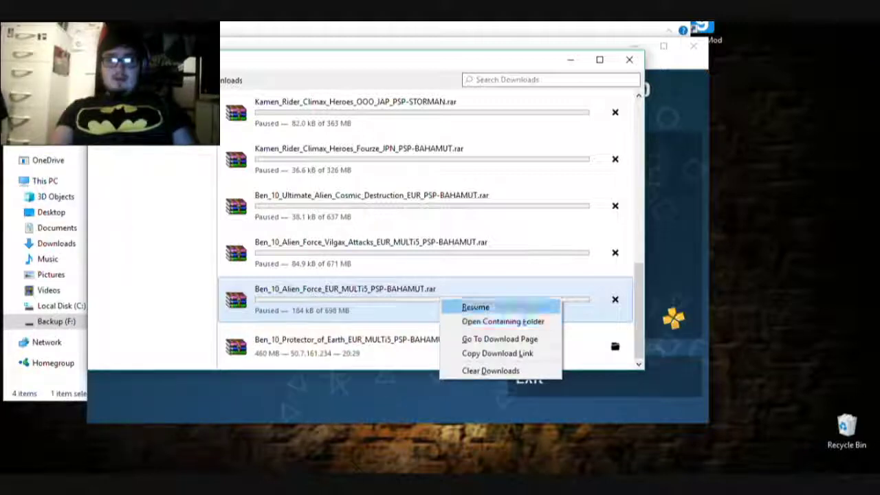
pyautogui.click(476, 307)
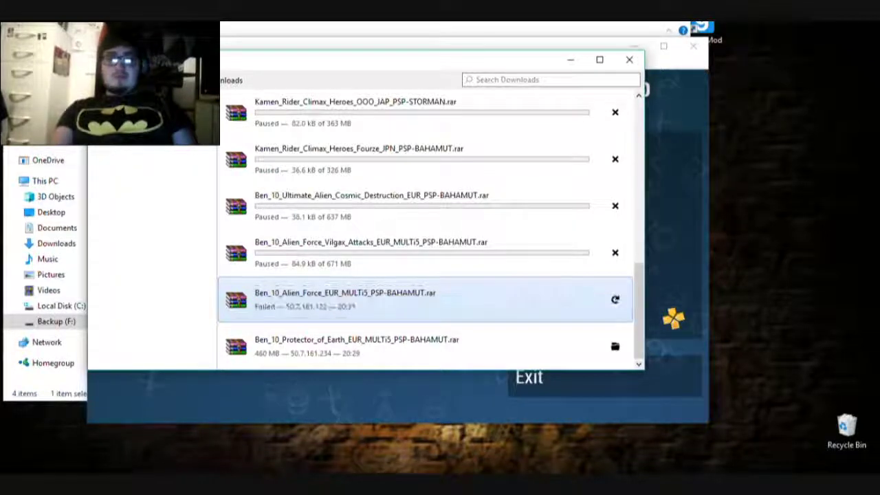
pyautogui.rightClick(503, 298)
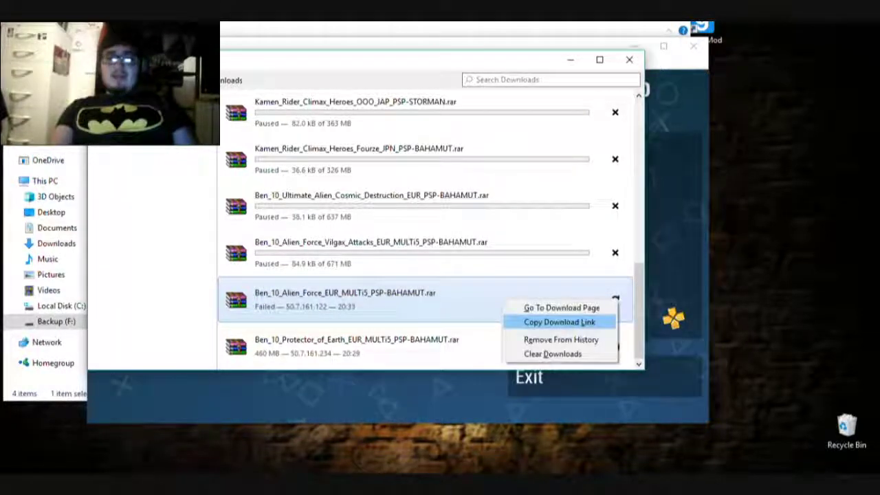
pyautogui.click(562, 340)
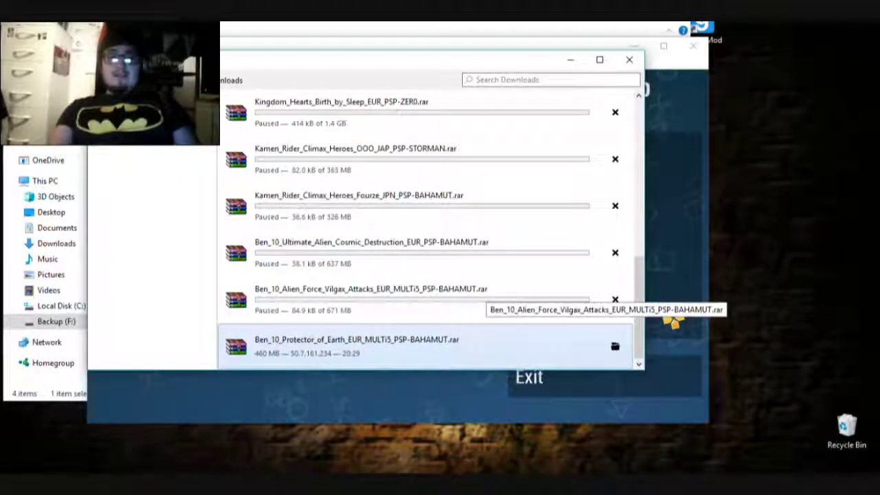
# Point out the Ben 10 Alien Force Vilgax Attacks and Protector of Earth downloads by selecting them alternately.
pyautogui.click(486, 296)
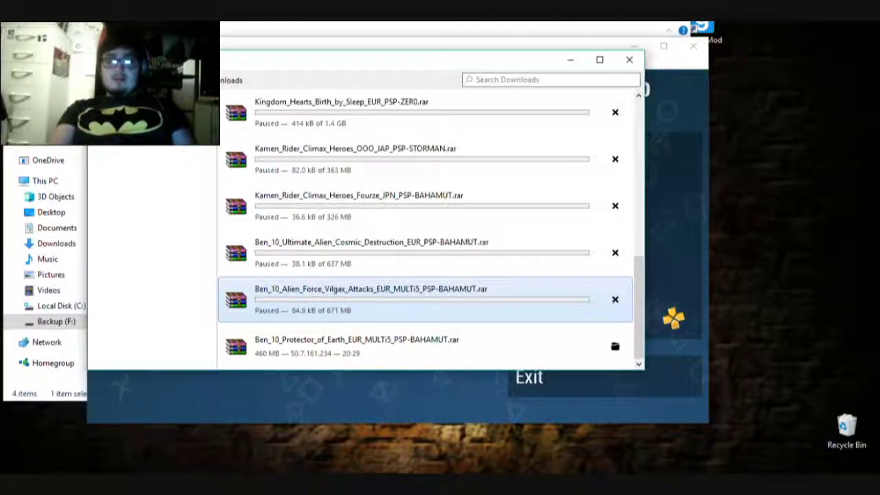
pyautogui.click(425, 346)
pyautogui.click(425, 299)
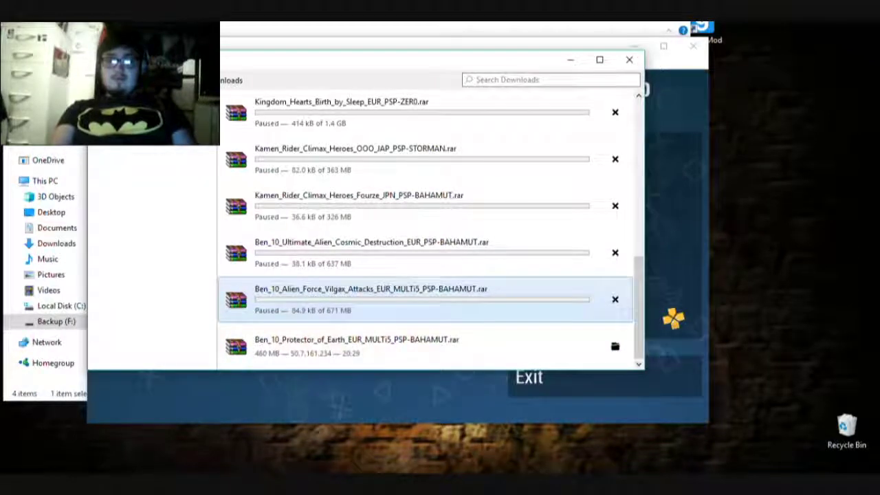
# Review the whole download list repeatedly, from Necrologue_eng.rar to the Ben 10 Protector of Earth archive.
pyautogui.scroll(1, 426, 227)
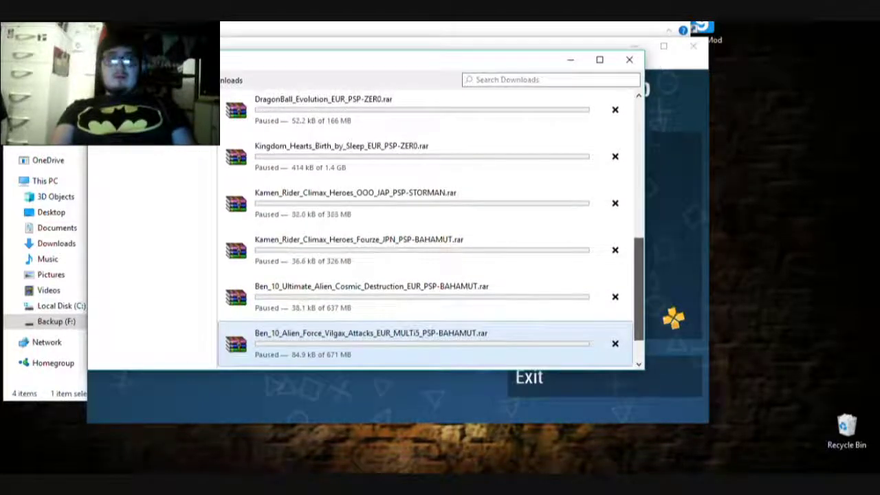
pyautogui.scroll(-1, 427, 227)
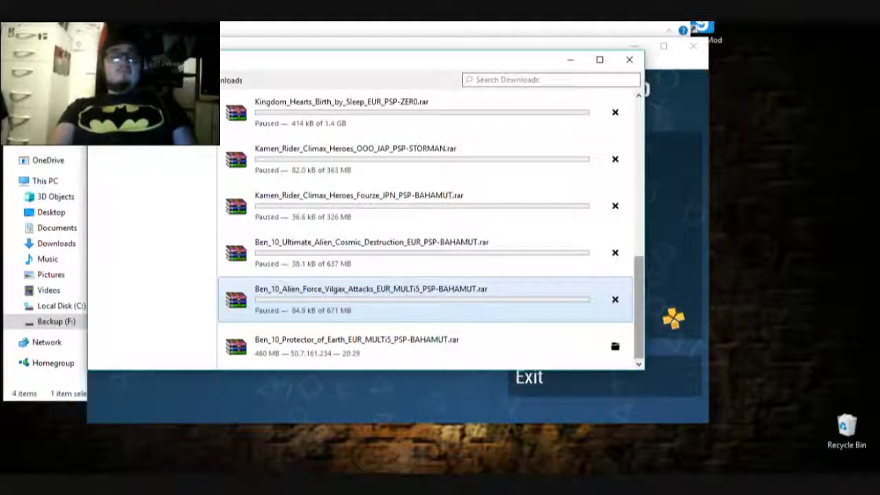
pyautogui.scroll(10, 431, 227)
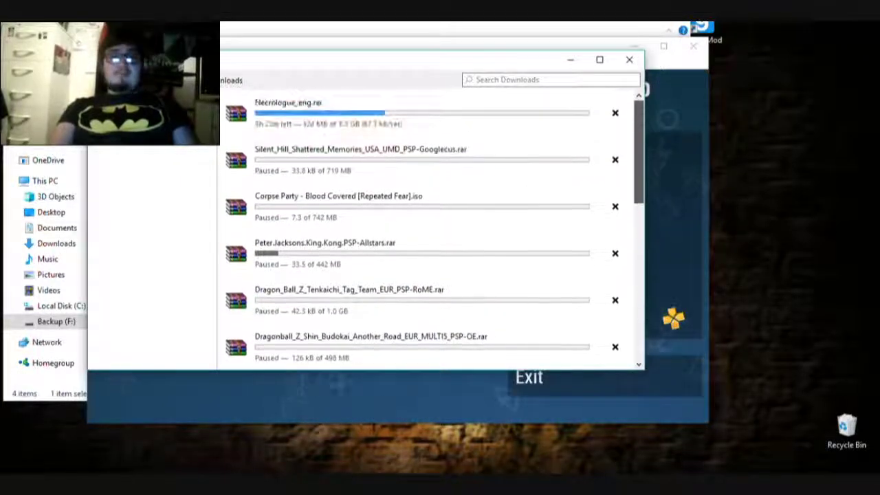
pyautogui.scroll(-10, 426, 300)
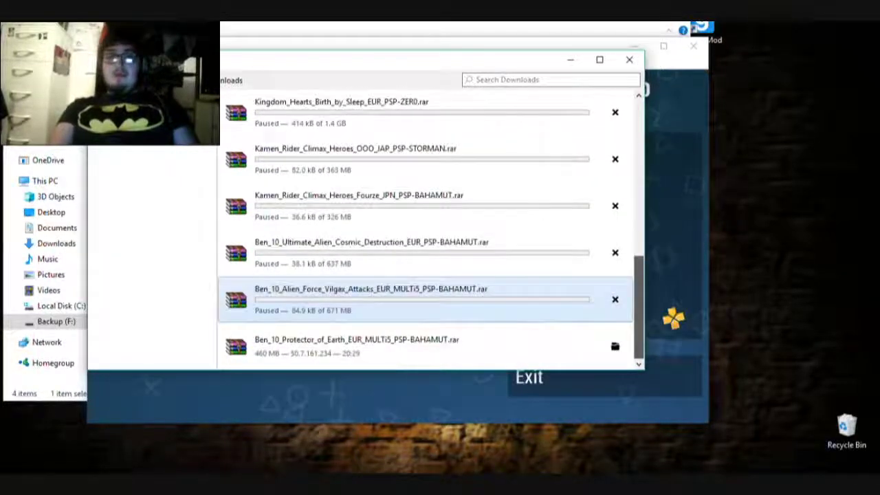
pyautogui.scroll(10, 427, 299)
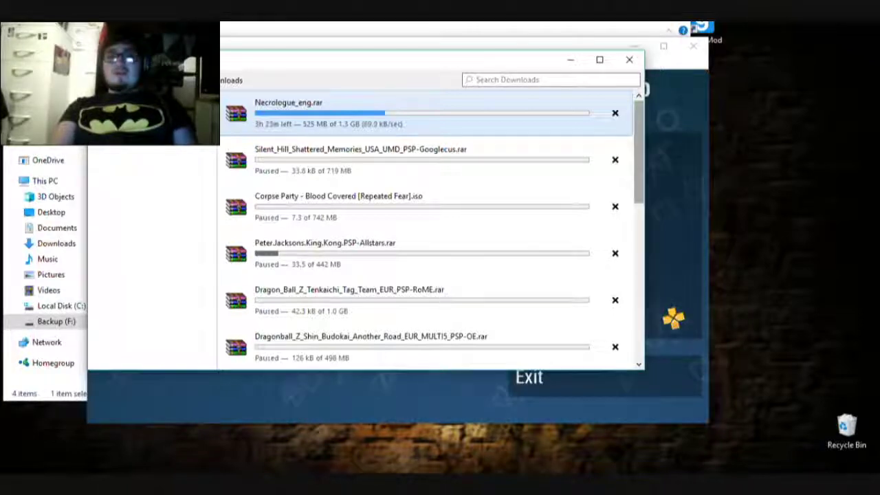
pyautogui.scroll(-5, 639, 158)
pyautogui.scroll(-3, 432, 227)
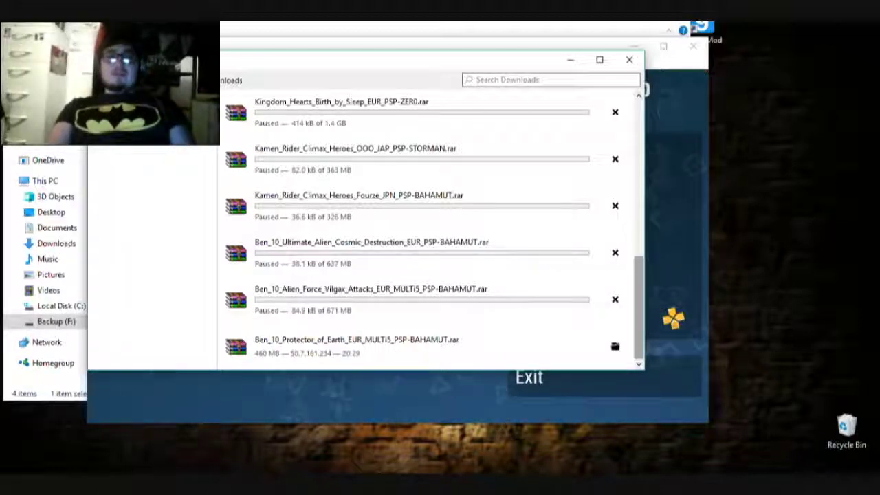
pyautogui.moveTo(638, 307); pyautogui.dragTo(638, 151)
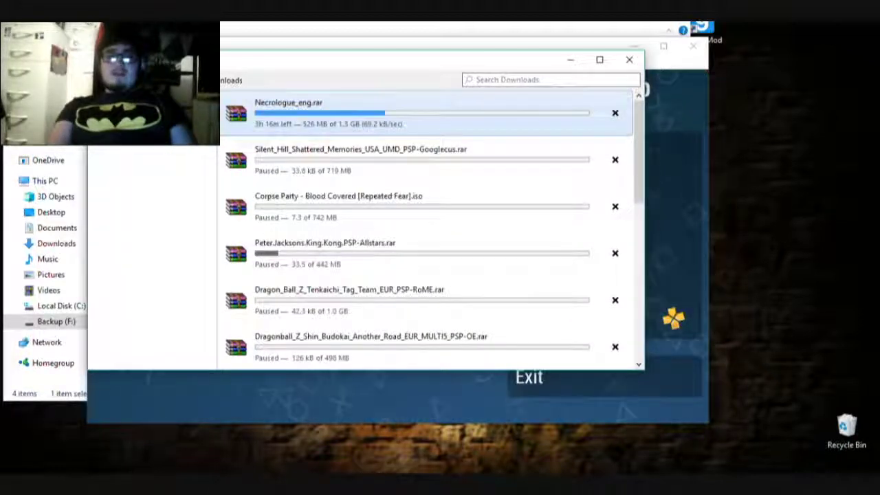
pyautogui.scroll(-5, 432, 227)
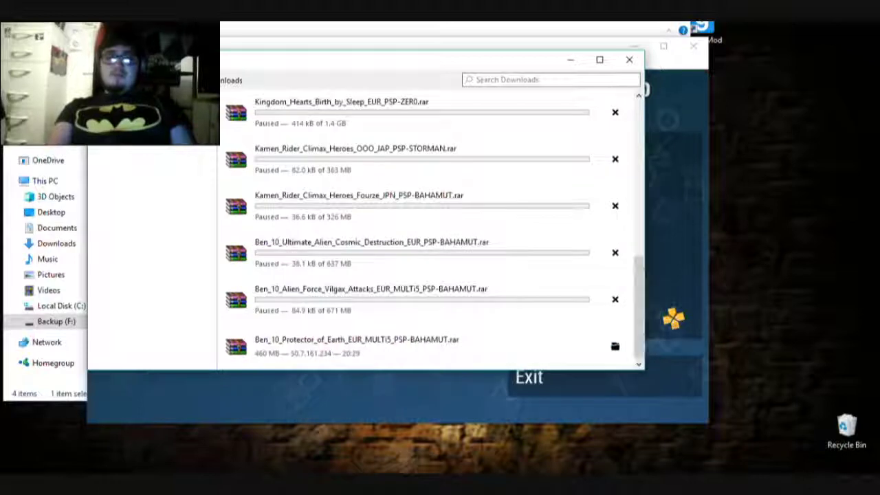